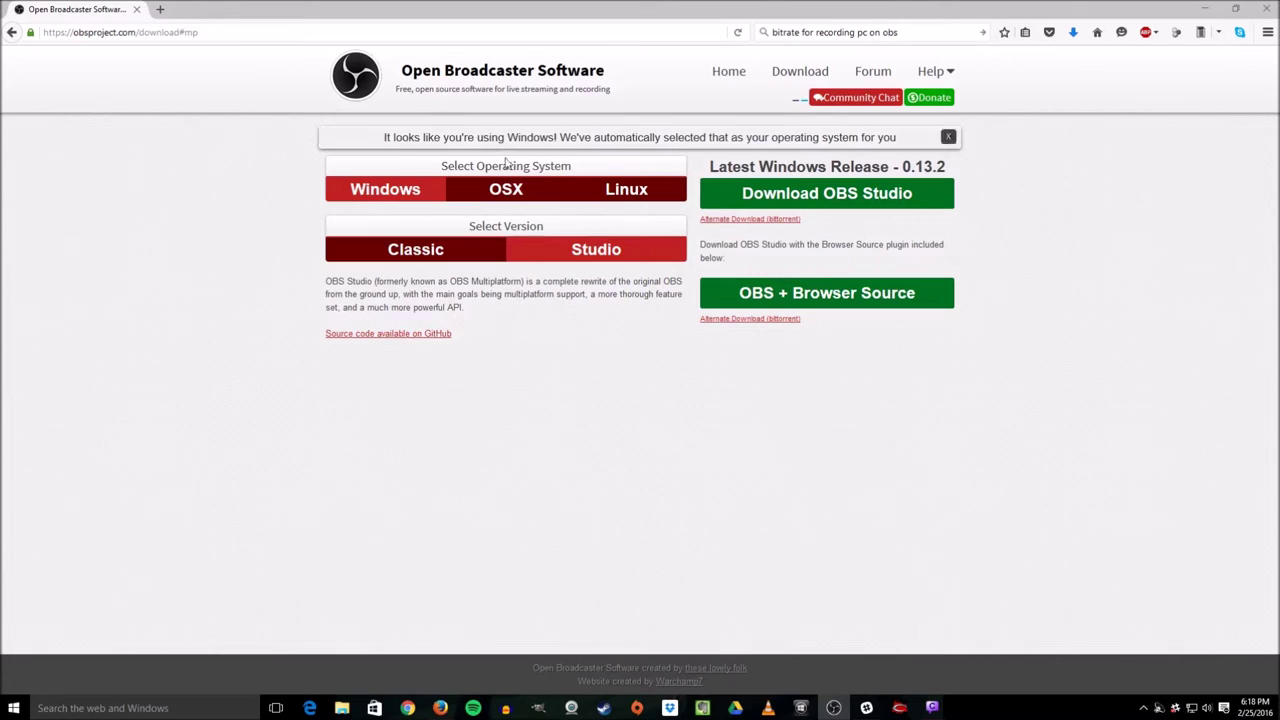
Compare the Classic and Studio versions for Windows on the OBS download page, ending on Studio
left_click(457, 257)
left_click(562, 260)
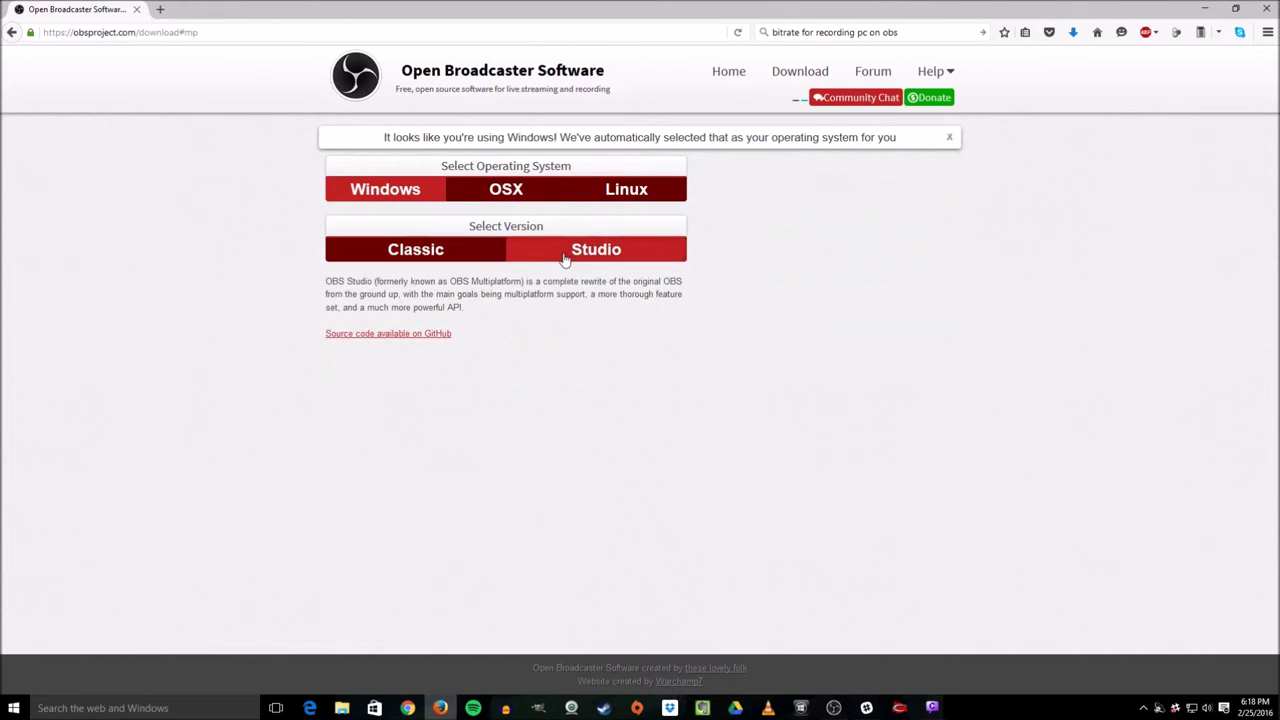
left_click(460, 253)
left_click(578, 255)
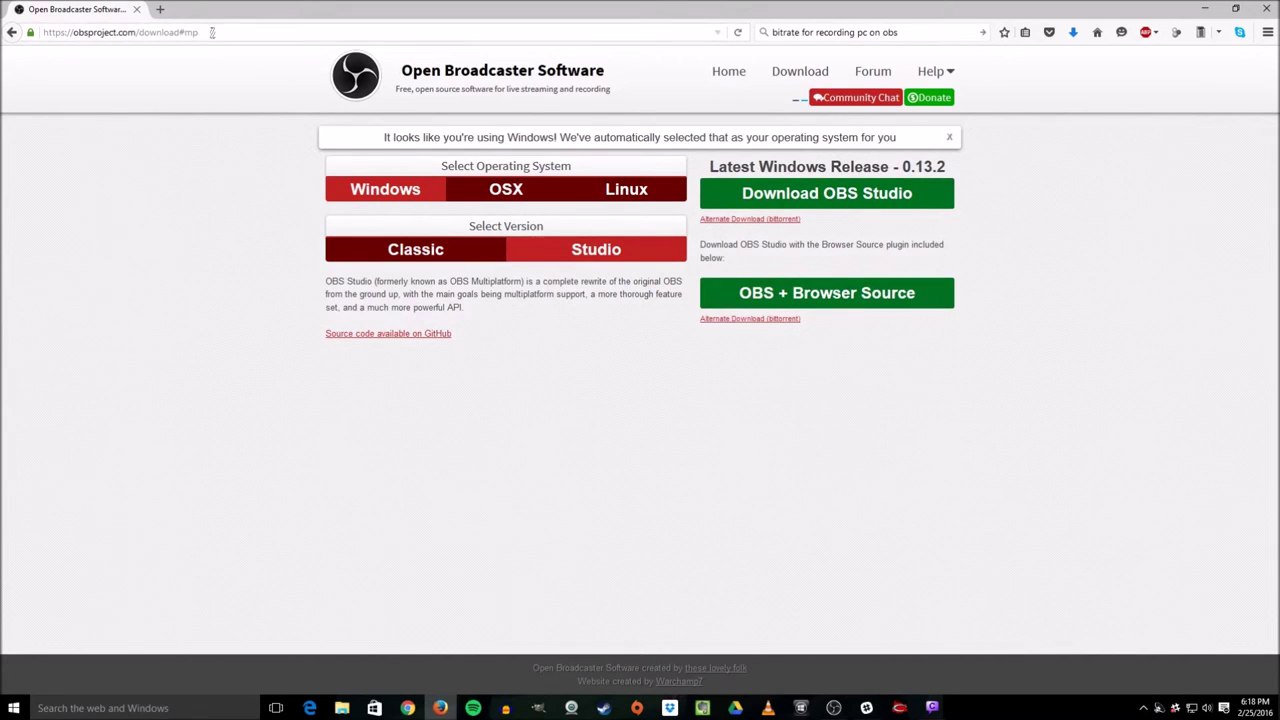
left_click_drag(222, 32, 48, 33)
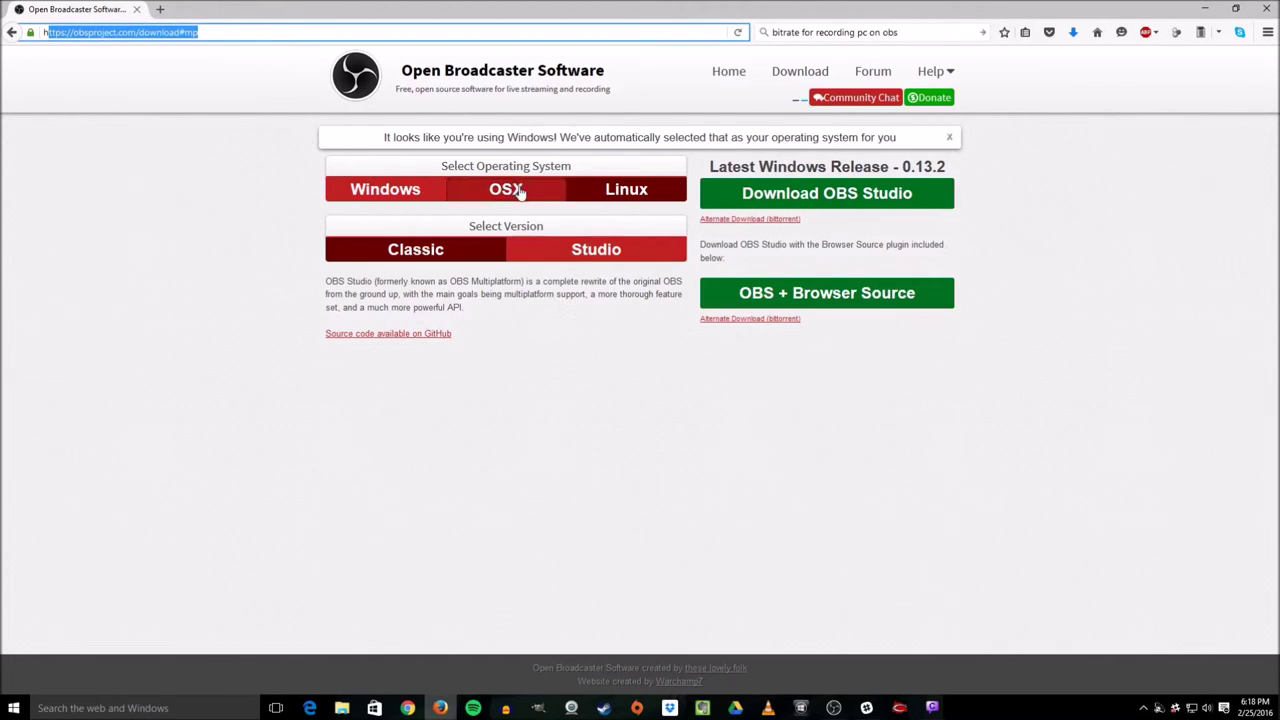
left_click(476, 262)
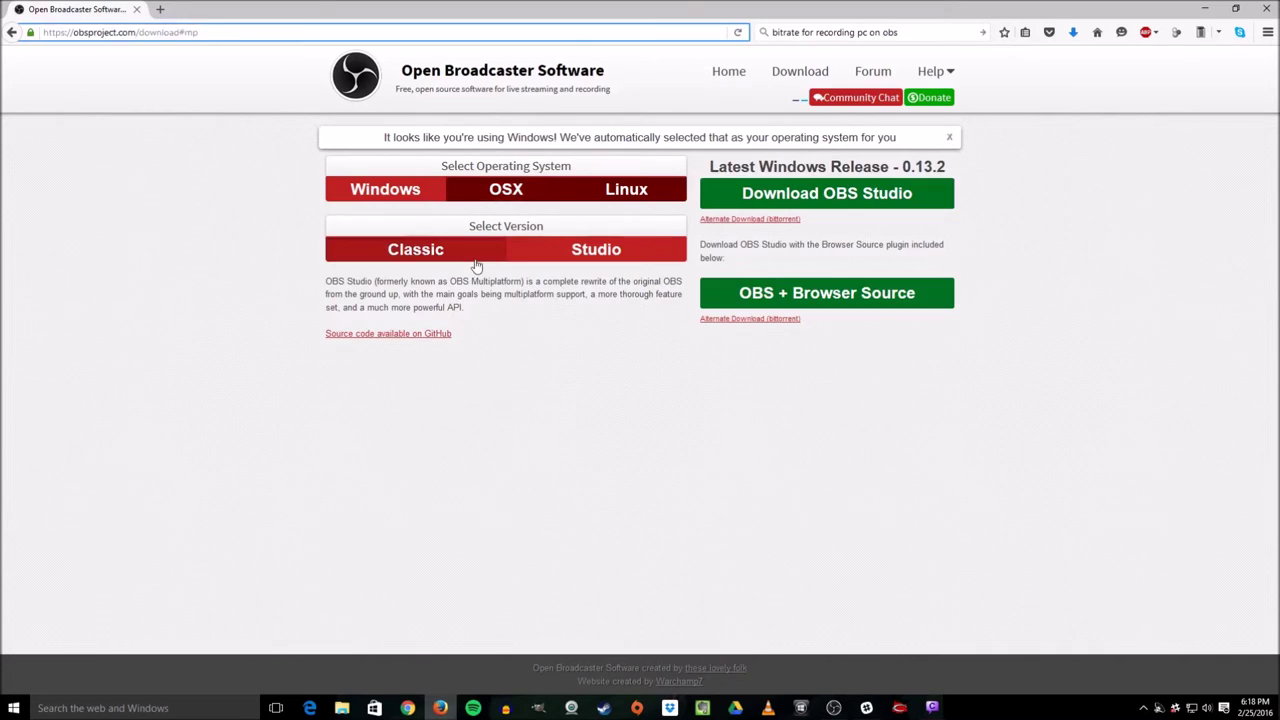
left_click(565, 252)
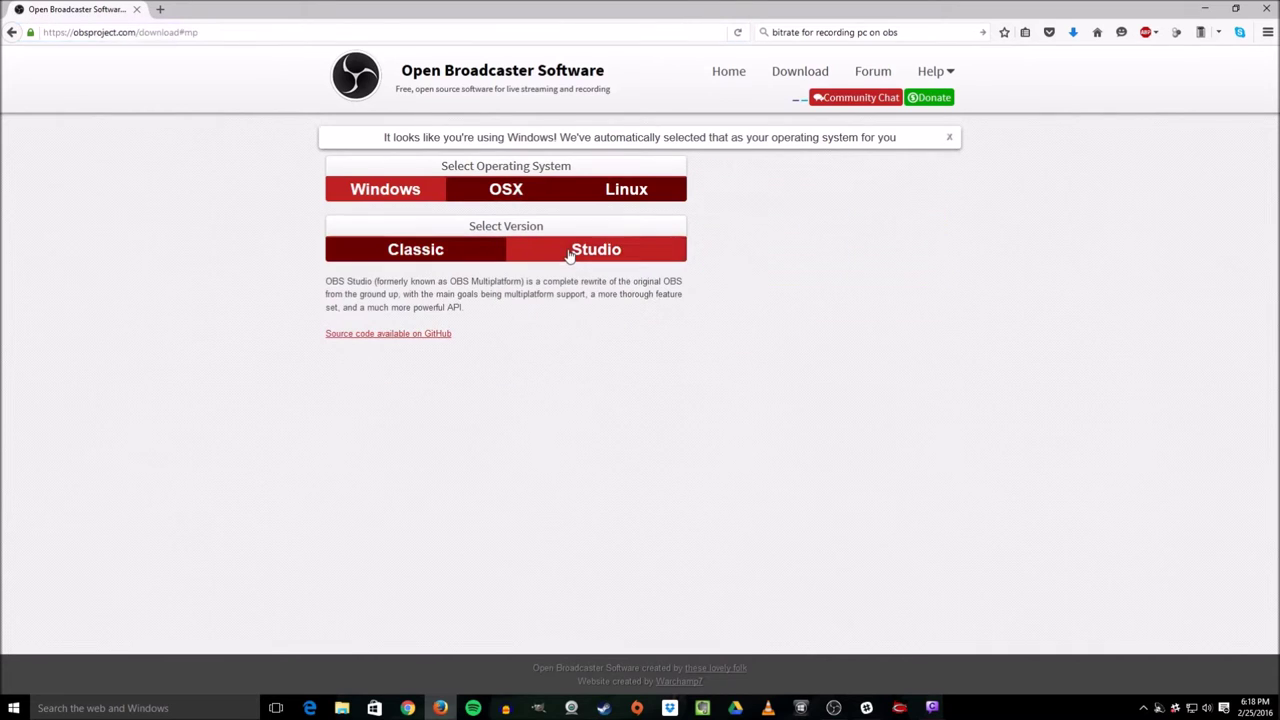
left_click(454, 251)
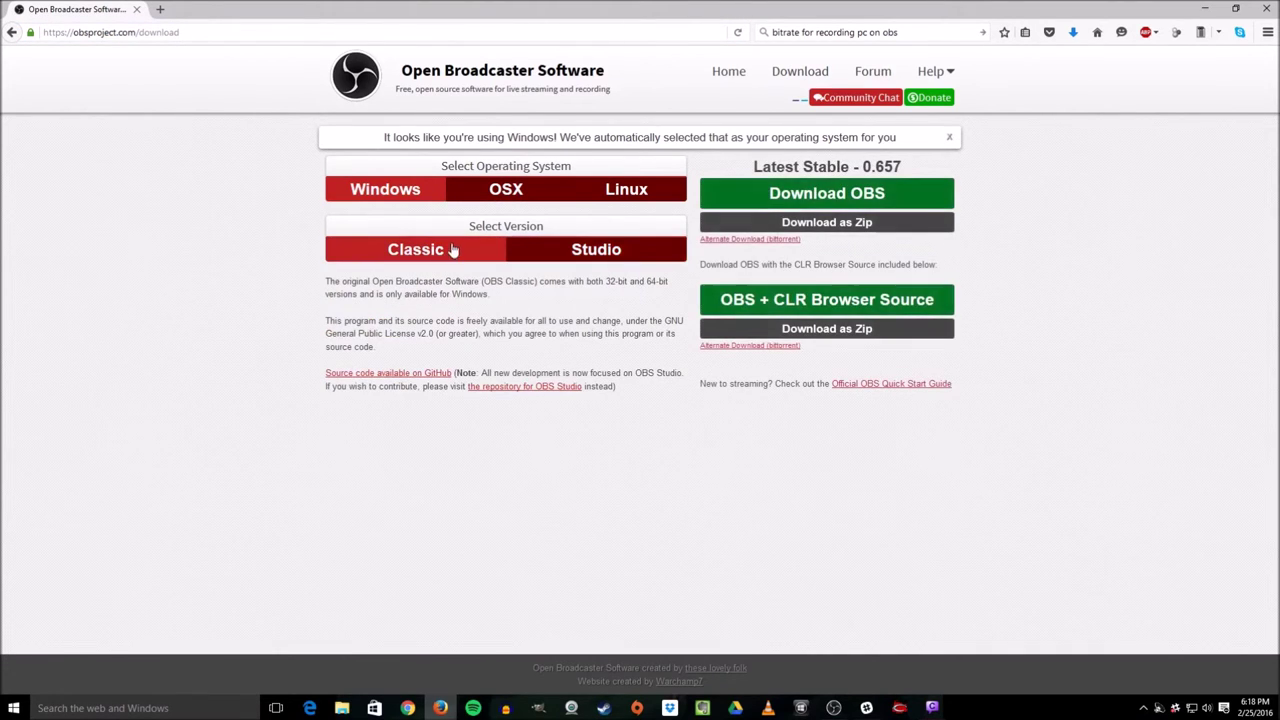
left_click(614, 251)
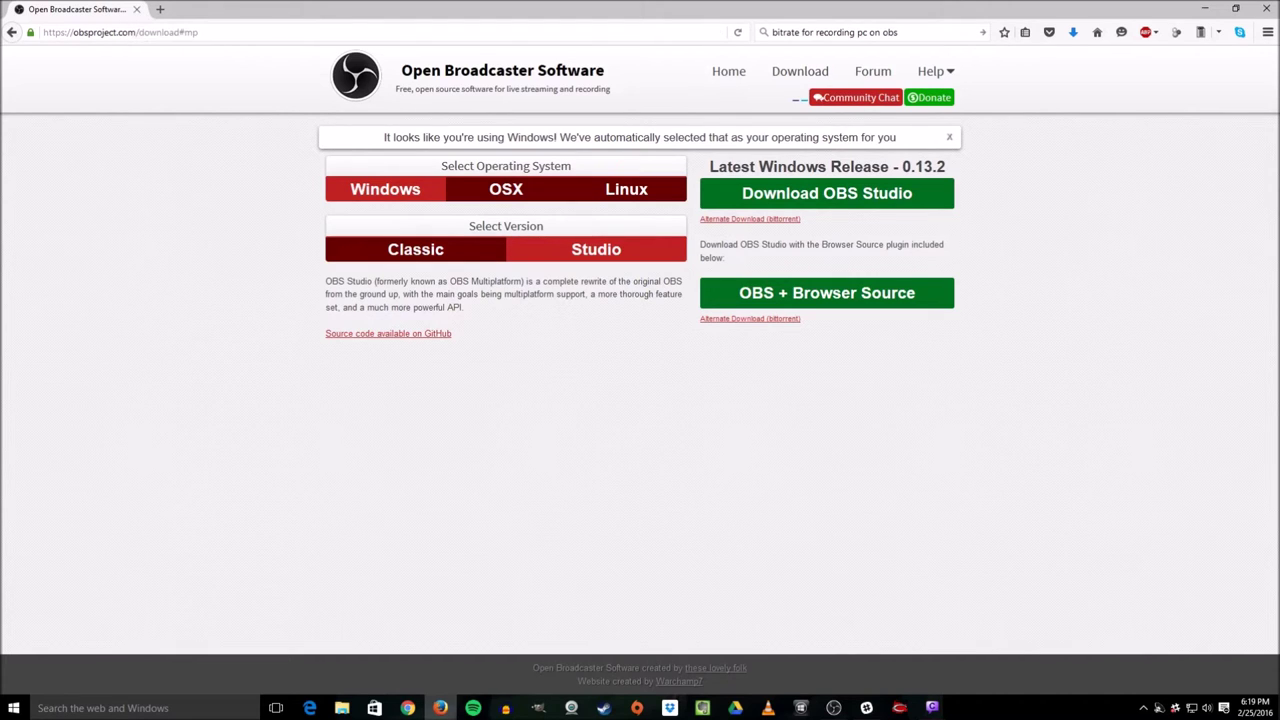
Switch to OBS and maximize its window
left_click(833, 708)
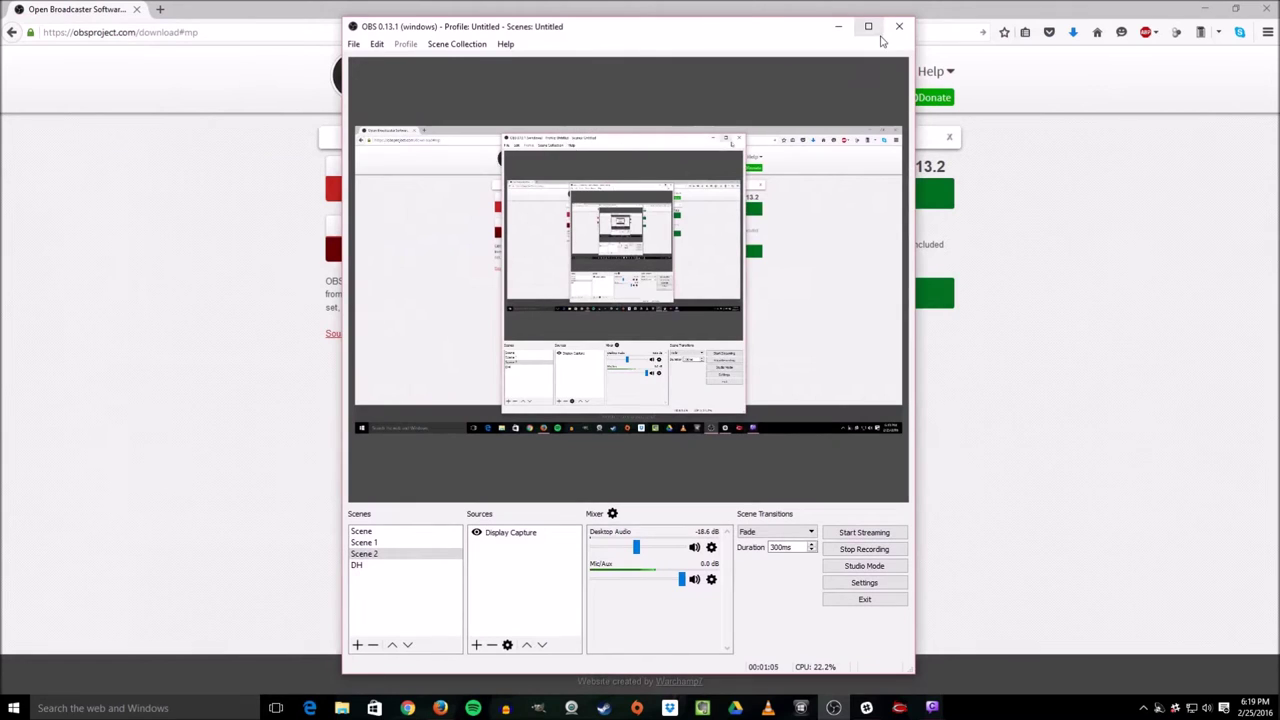
left_click(868, 27)
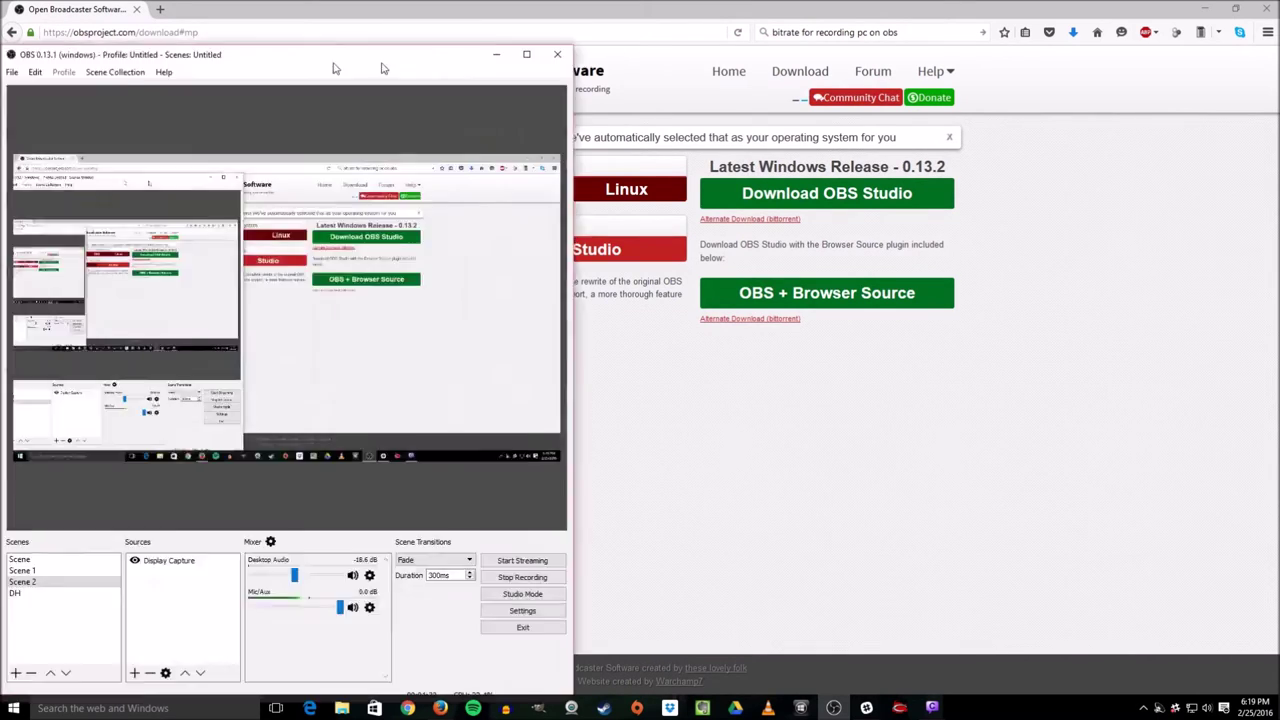
left_click_drag(414, 63, 641, 5)
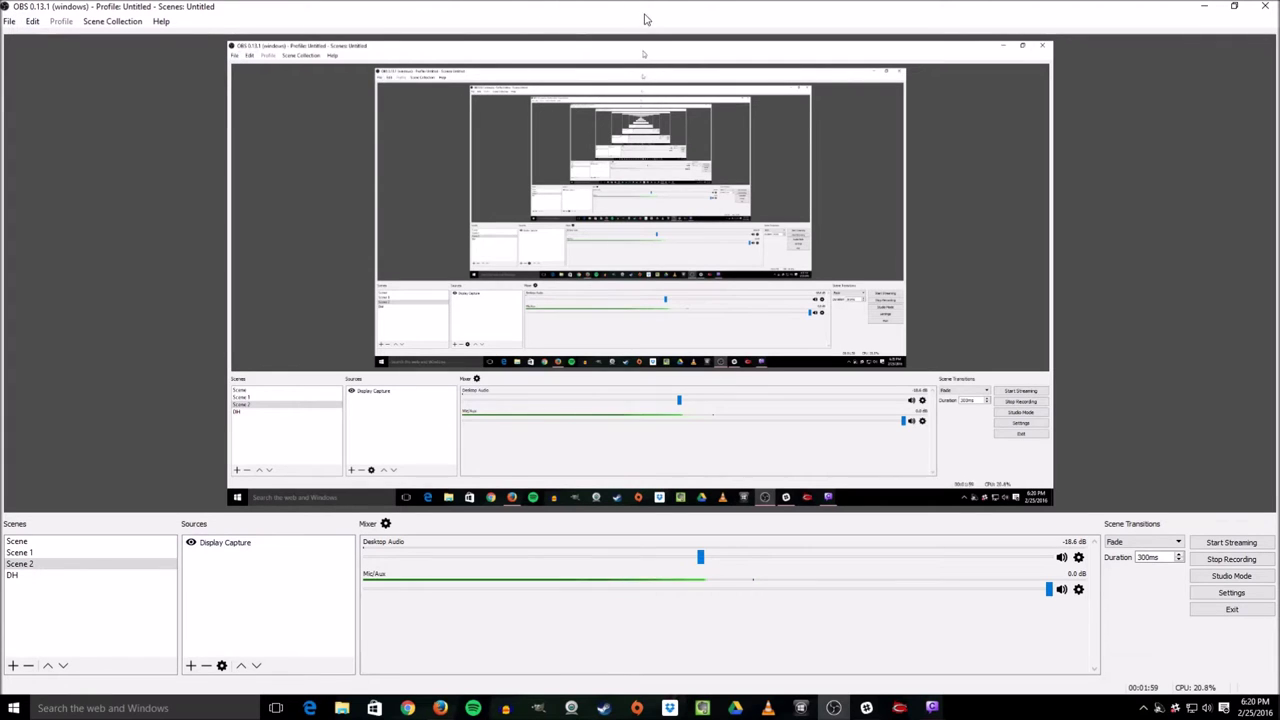
Open the OBS settings and review the General and Stream settings
left_click(9, 21)
left_click(35, 73)
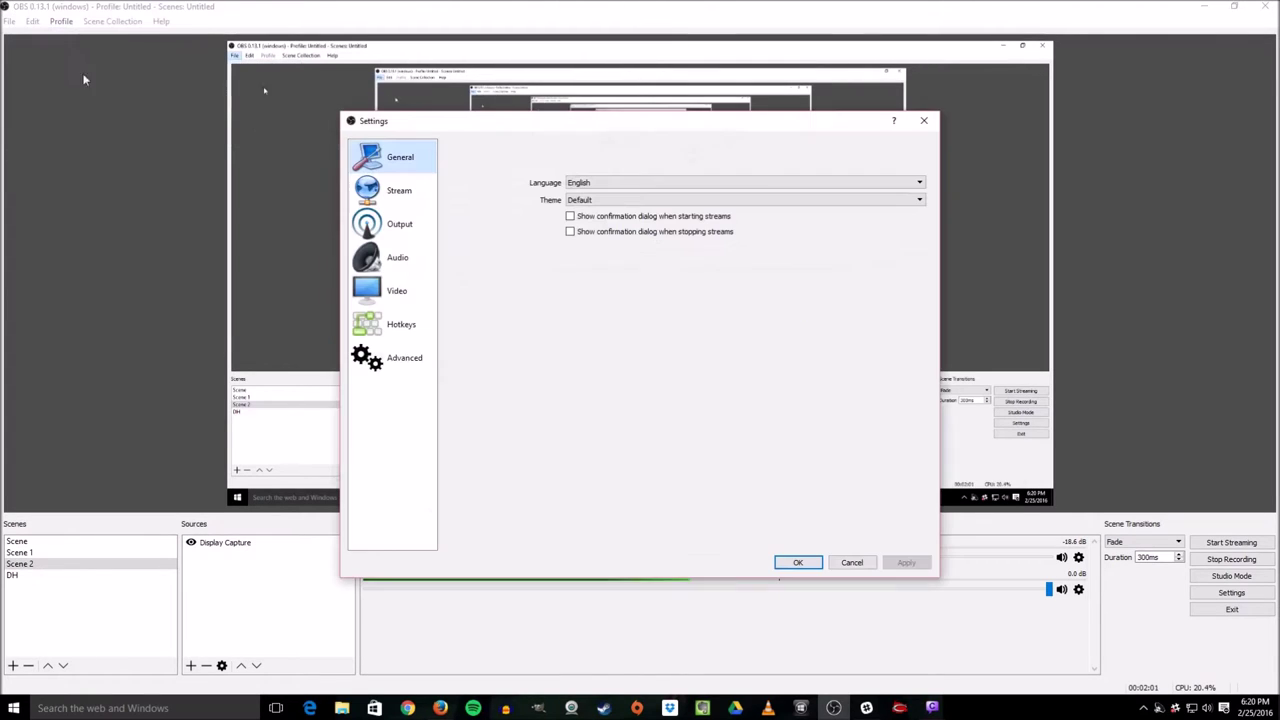
left_click(926, 120)
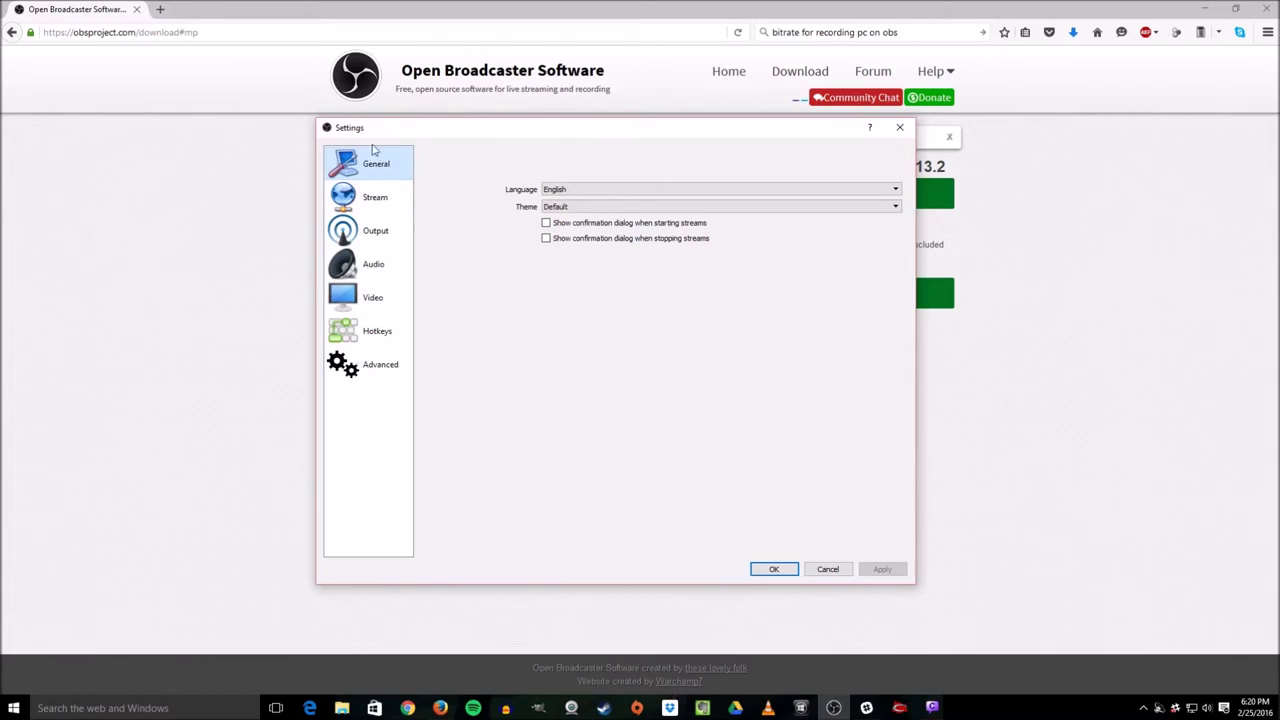
left_click(367, 207)
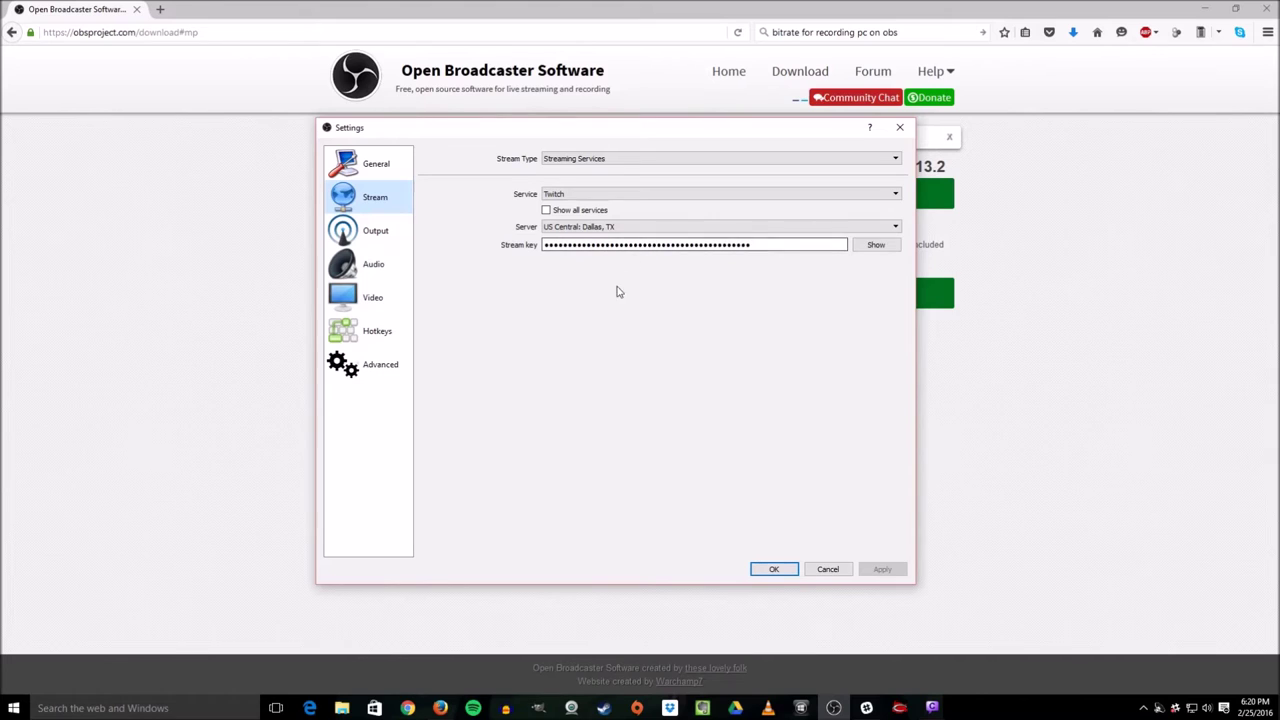
Review the Output settings for streaming, including the video bitrate, the audio bitrate choices and the available encoder presets
left_click(376, 242)
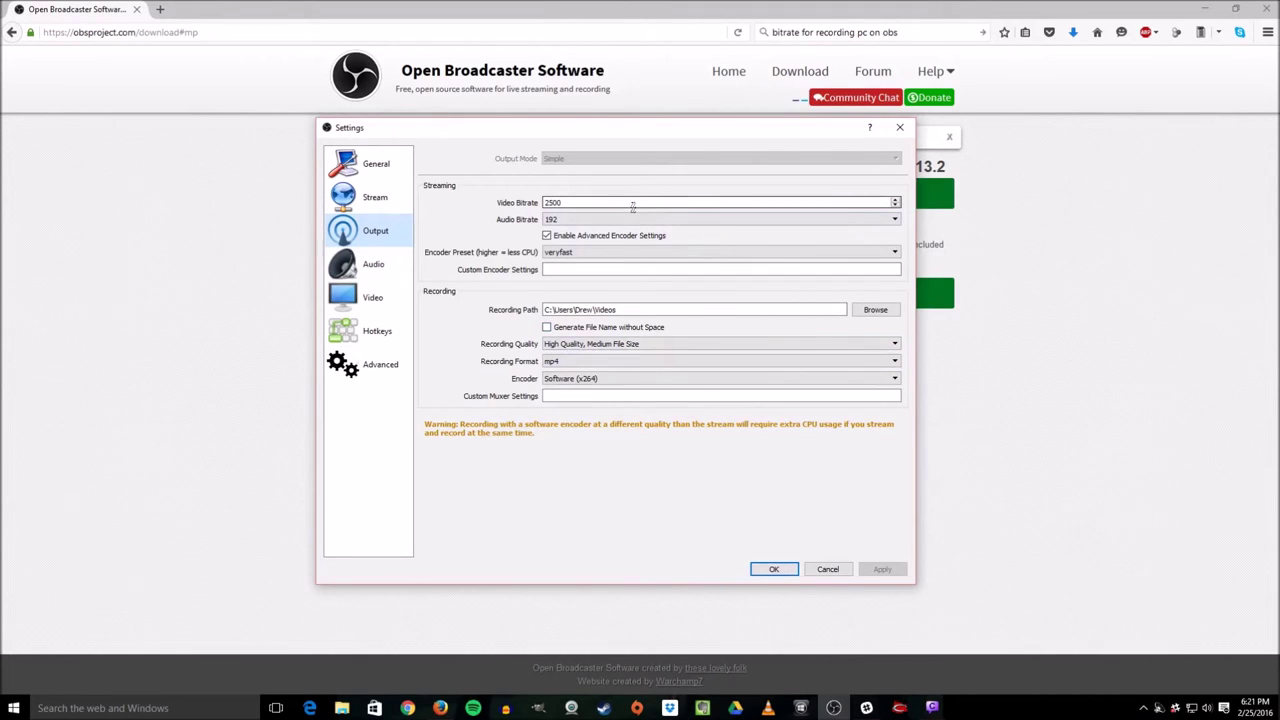
left_click(600, 203)
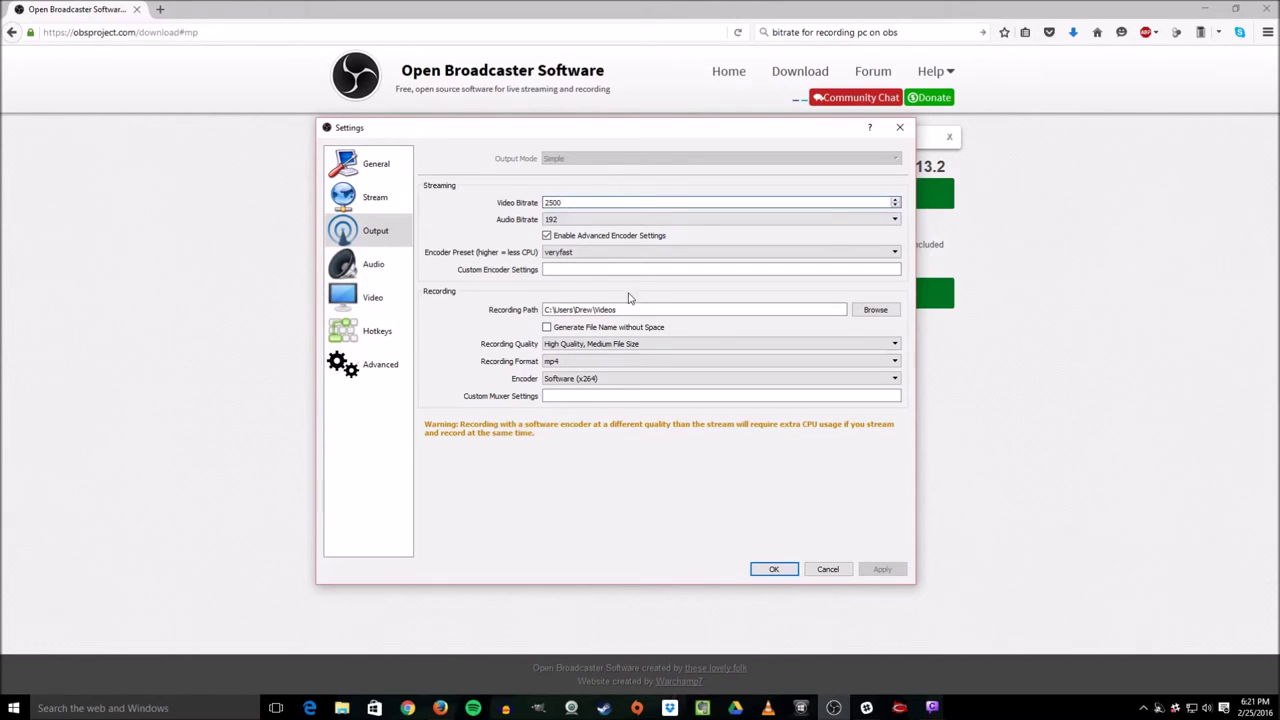
left_click(678, 221)
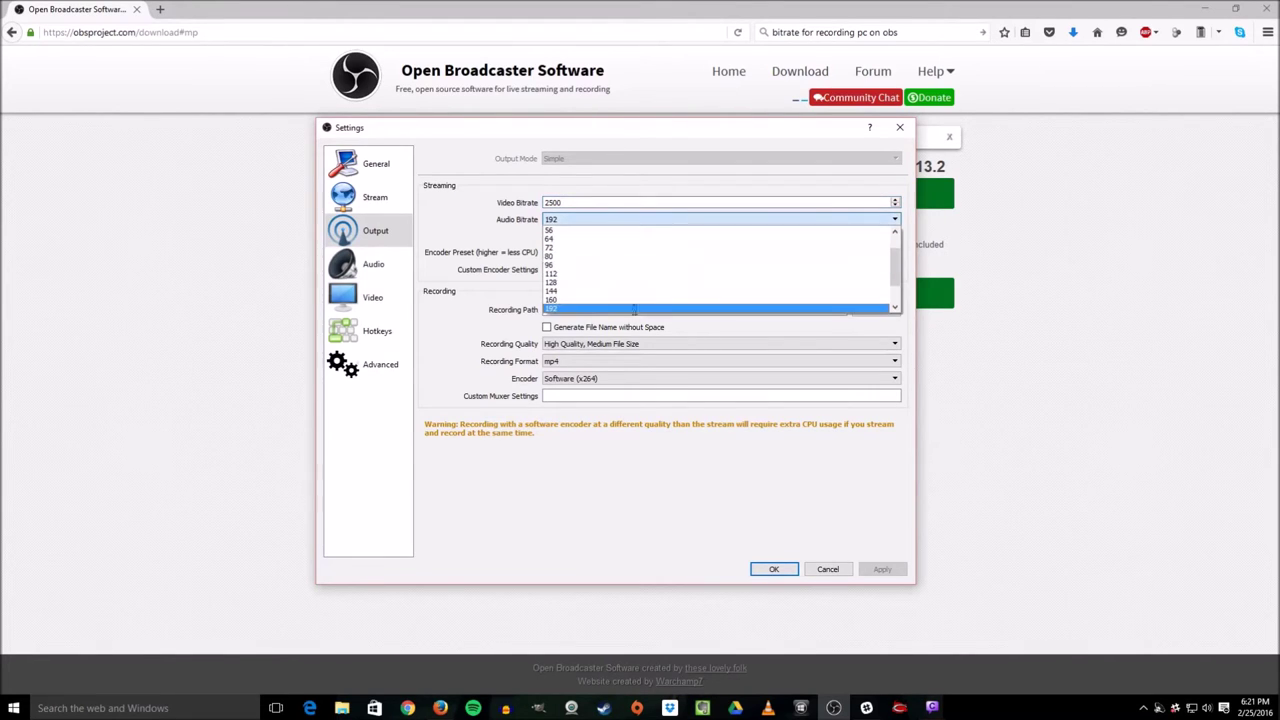
left_click(632, 310)
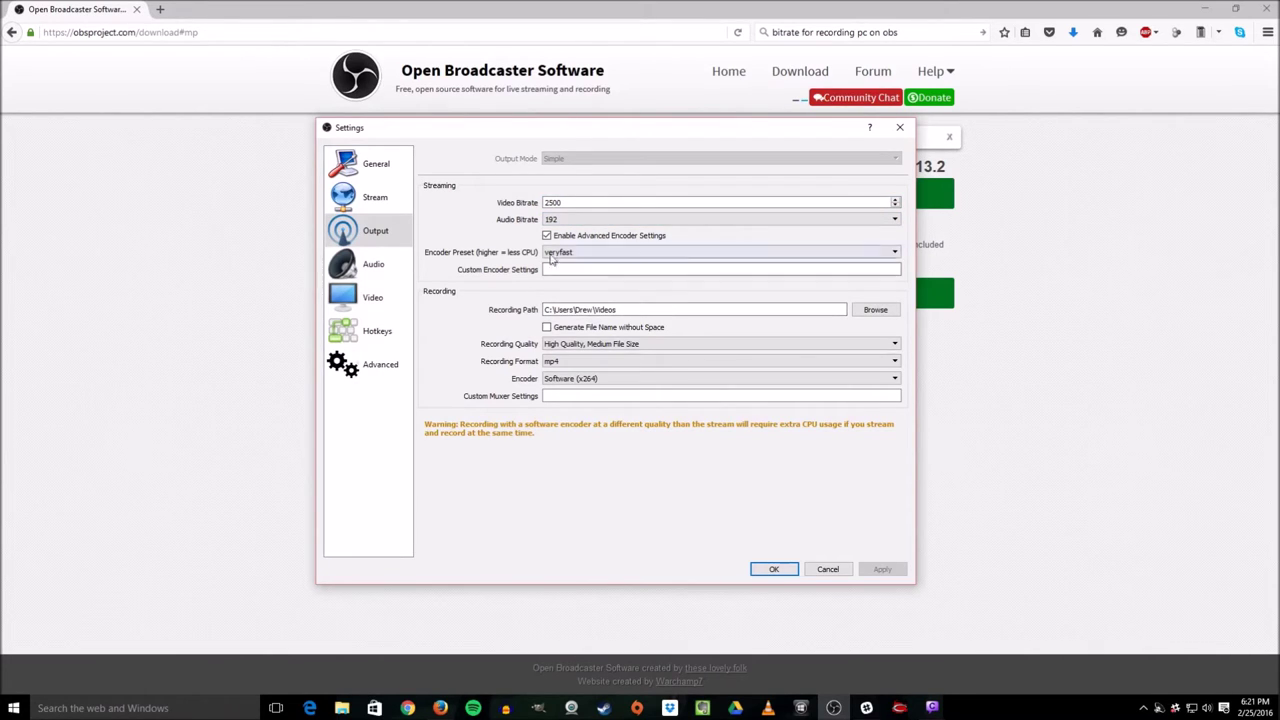
left_click(591, 254)
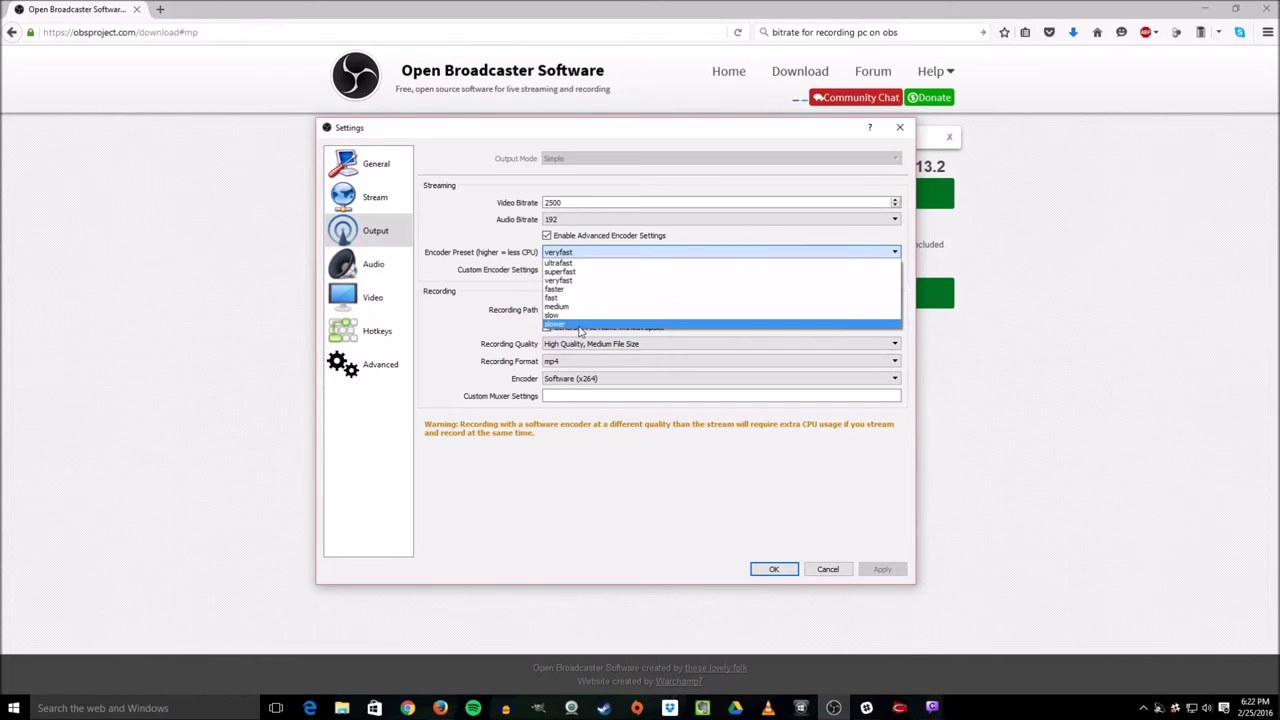
left_click(449, 218)
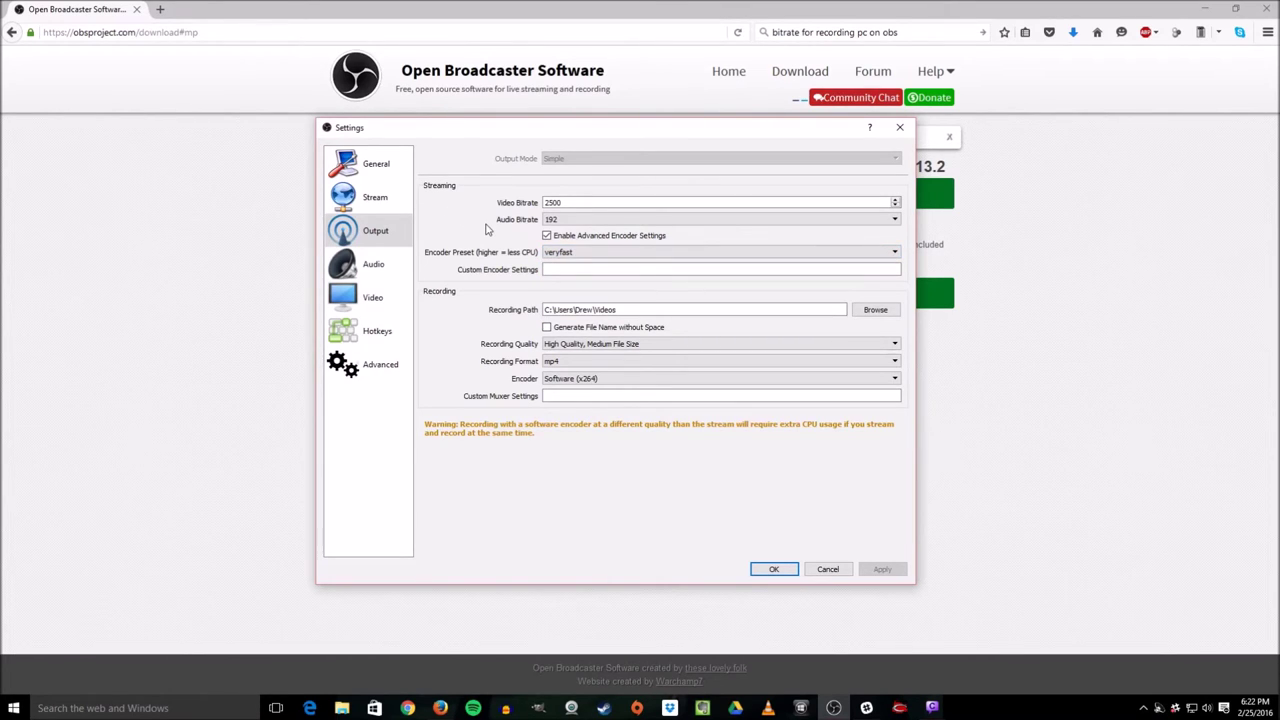
left_click(615, 253)
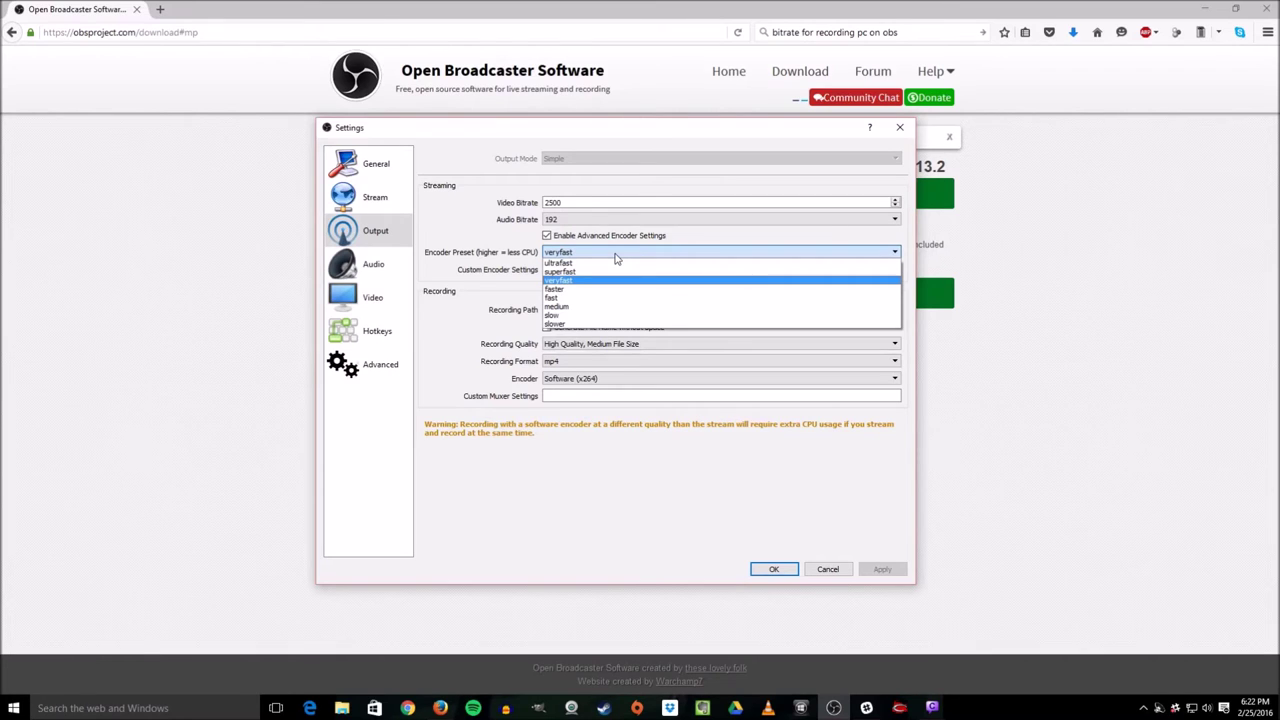
left_click(480, 241)
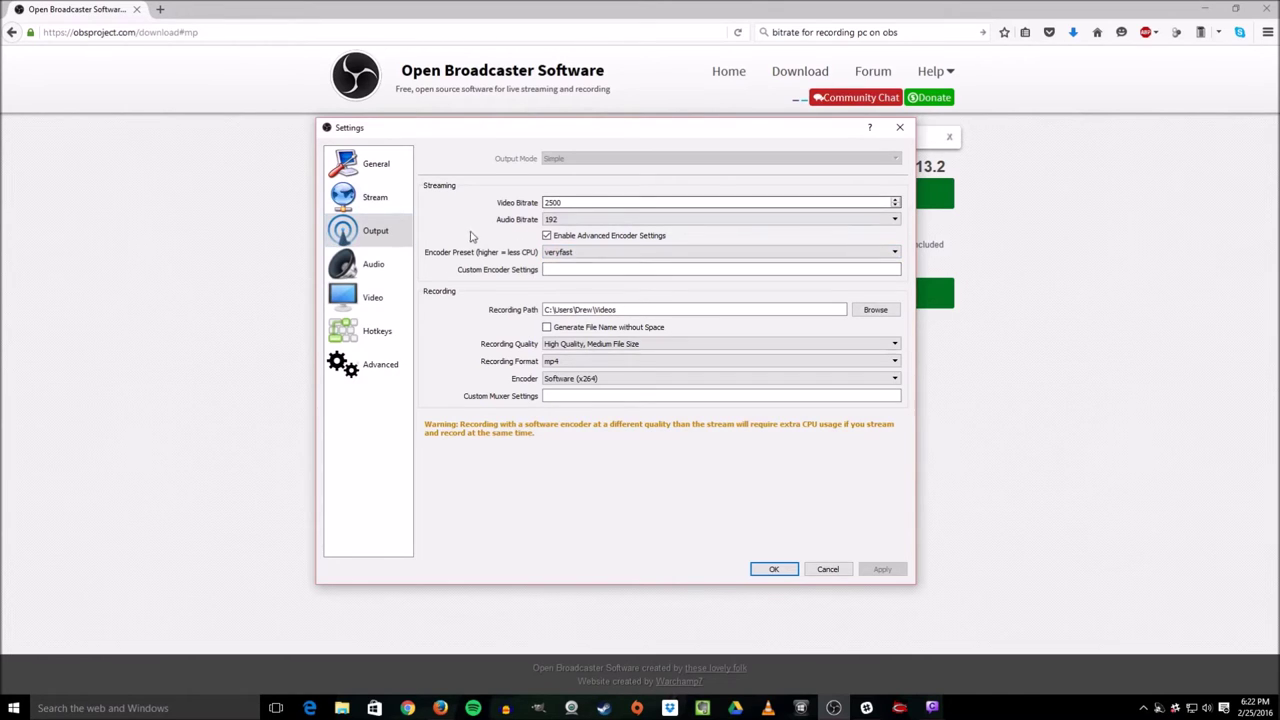
Review the Audio, Video, Hotkeys and Advanced settings, including the scene-switching hotkeys
left_click(368, 268)
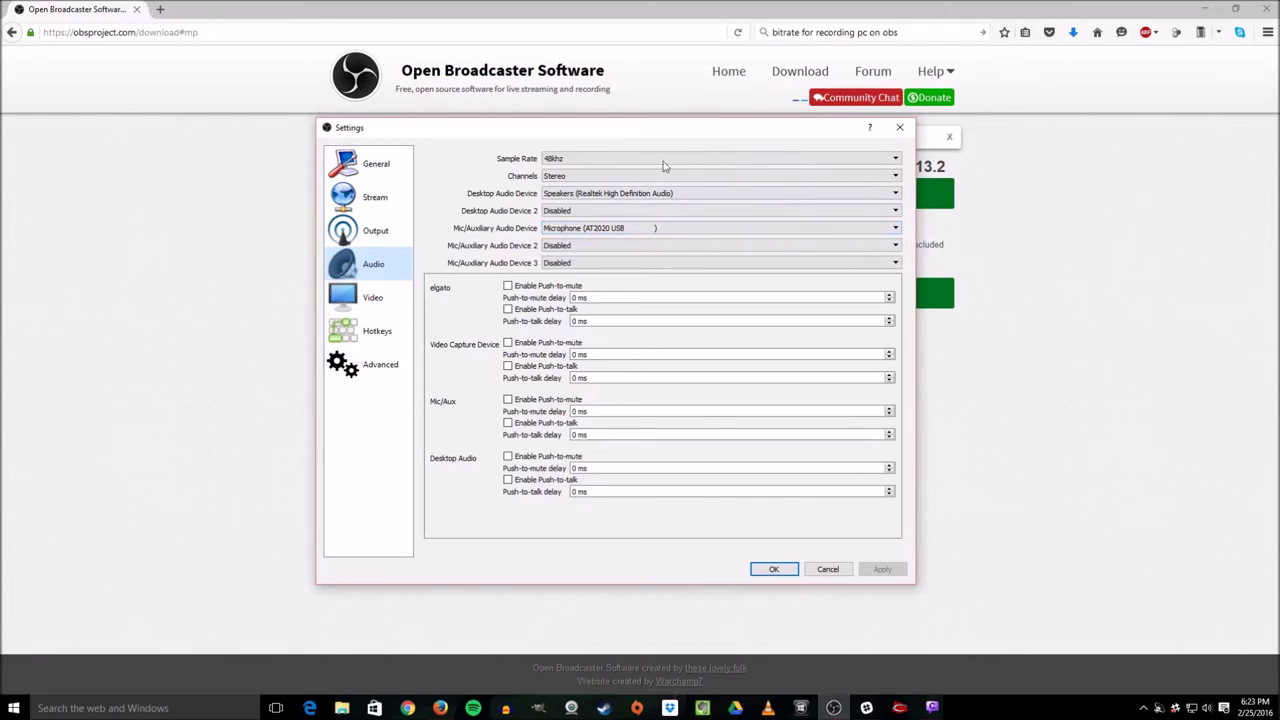
left_click(375, 296)
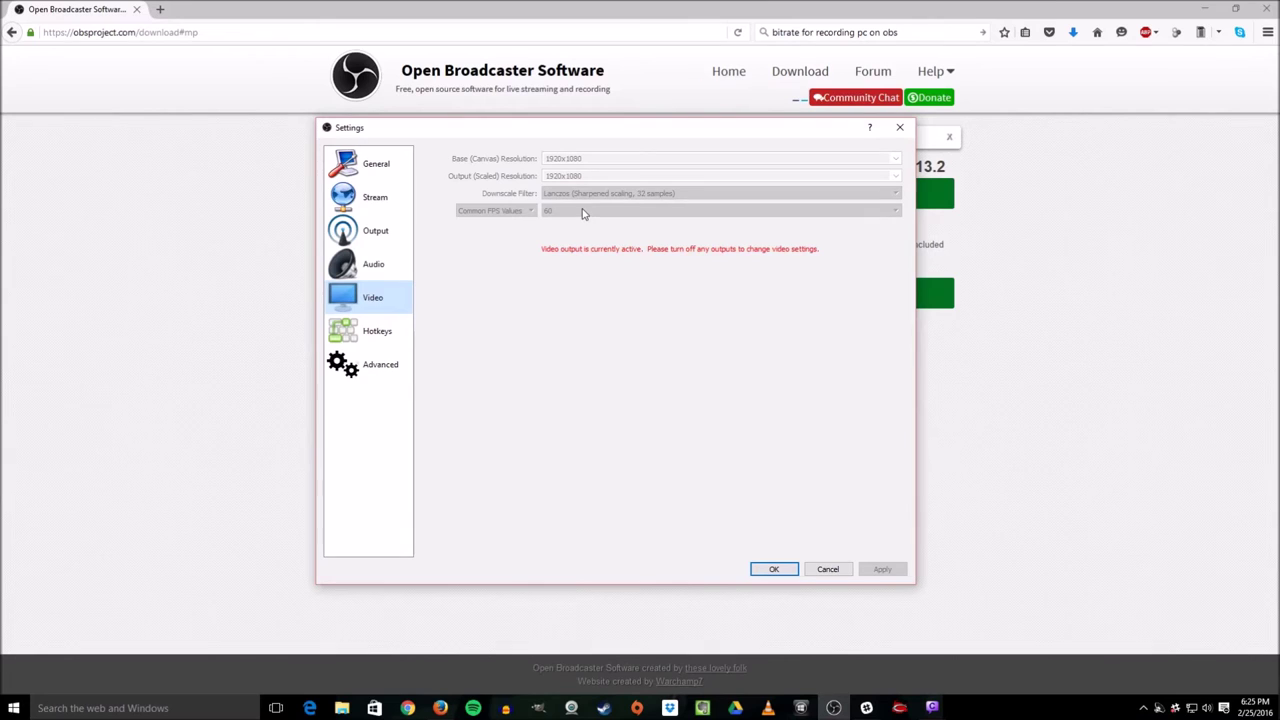
left_click(393, 341)
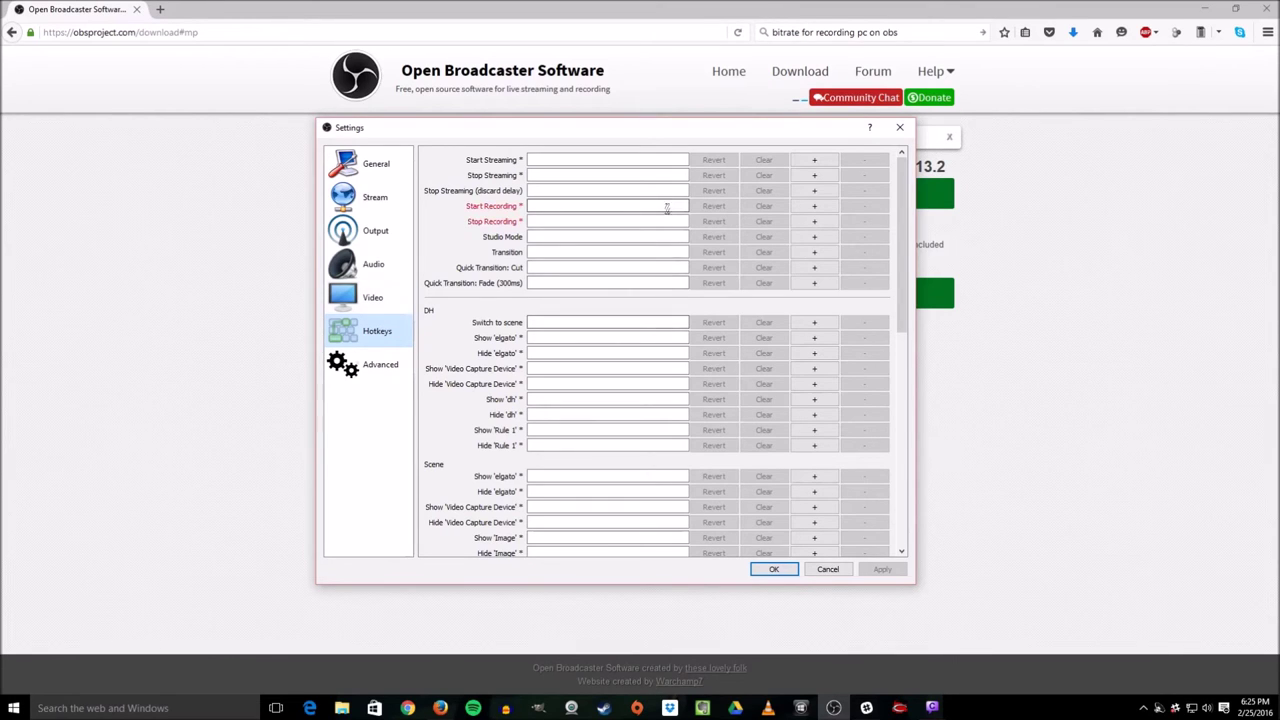
scroll(666, 207, "down", 7)
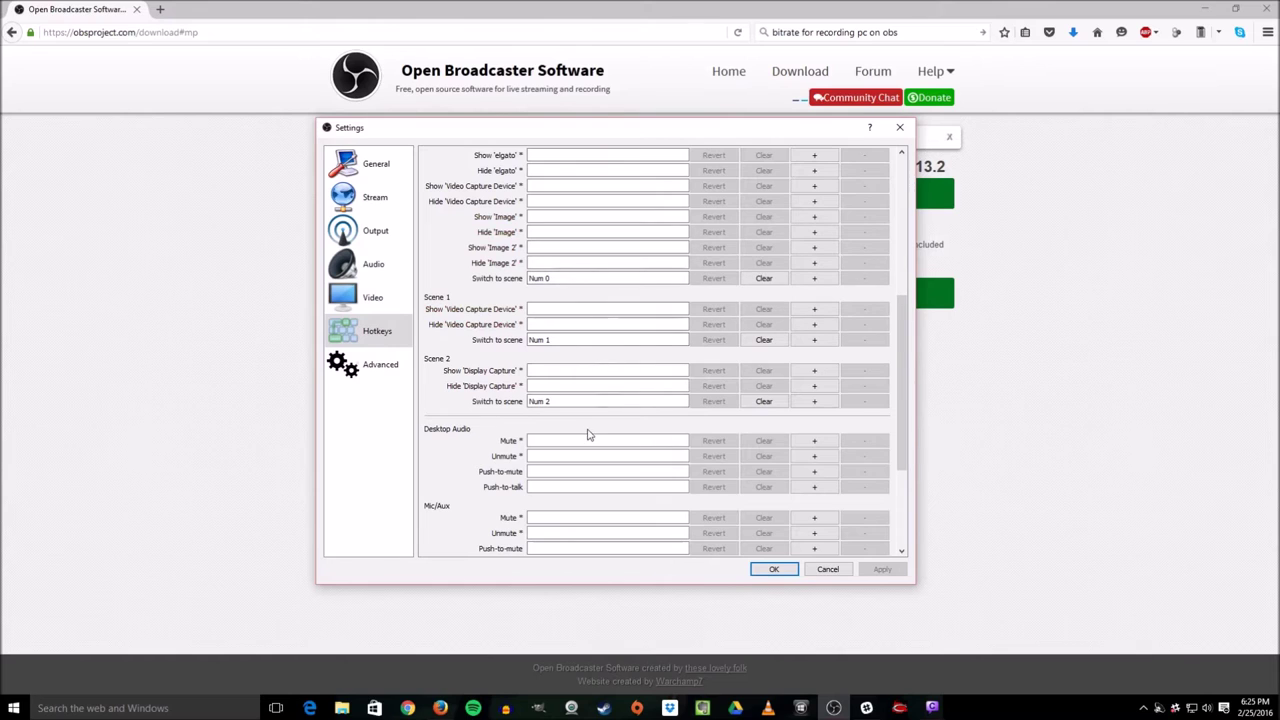
left_click(380, 372)
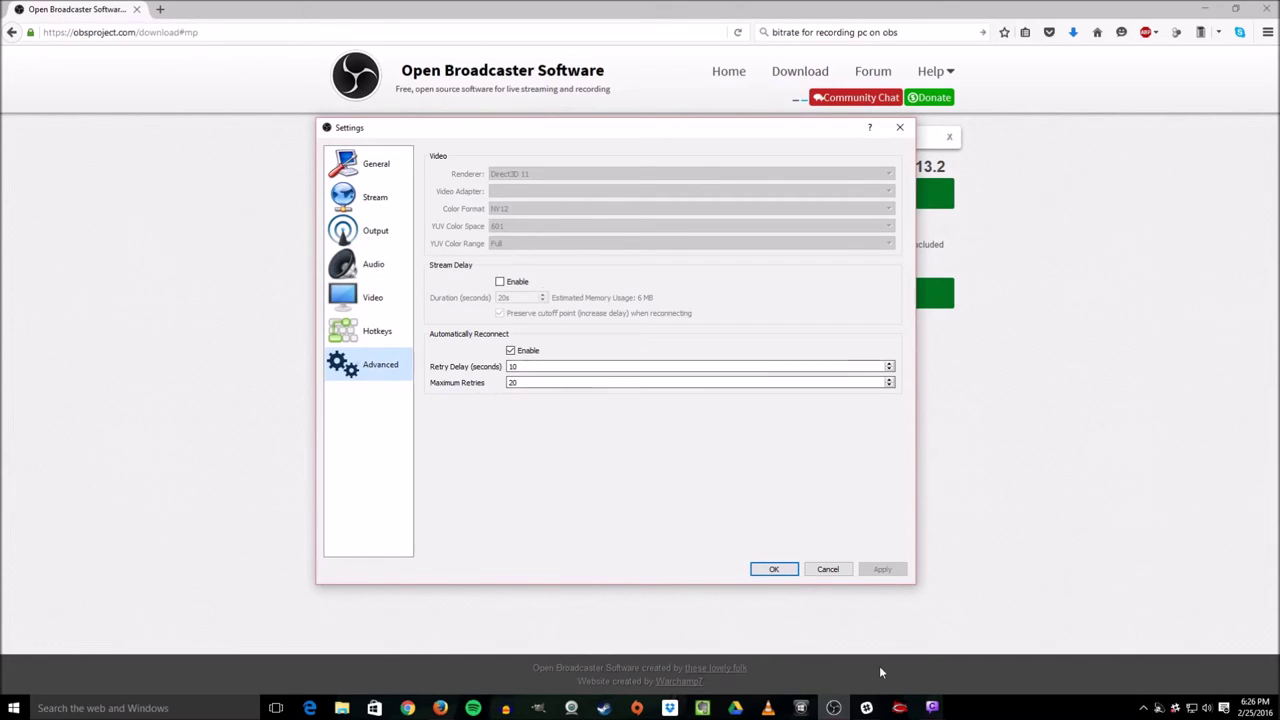
Mute the computer's Realtek speakers
left_click(1207, 708)
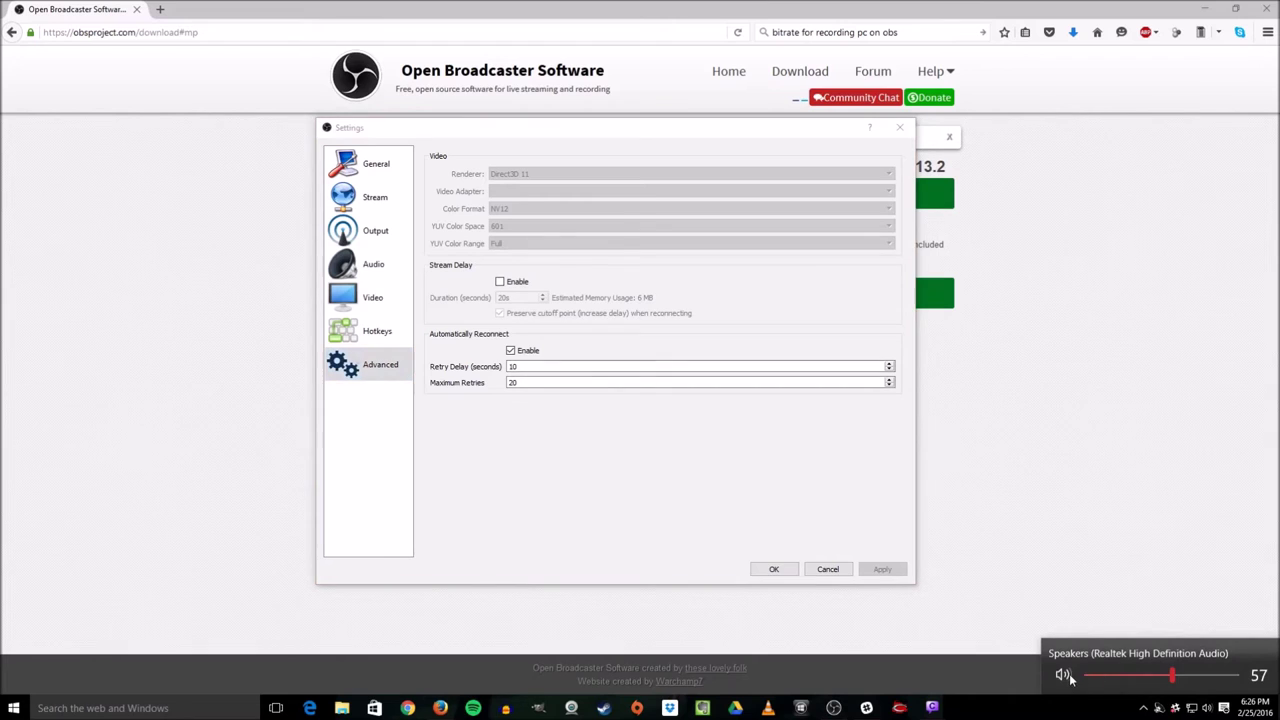
left_click(850, 622)
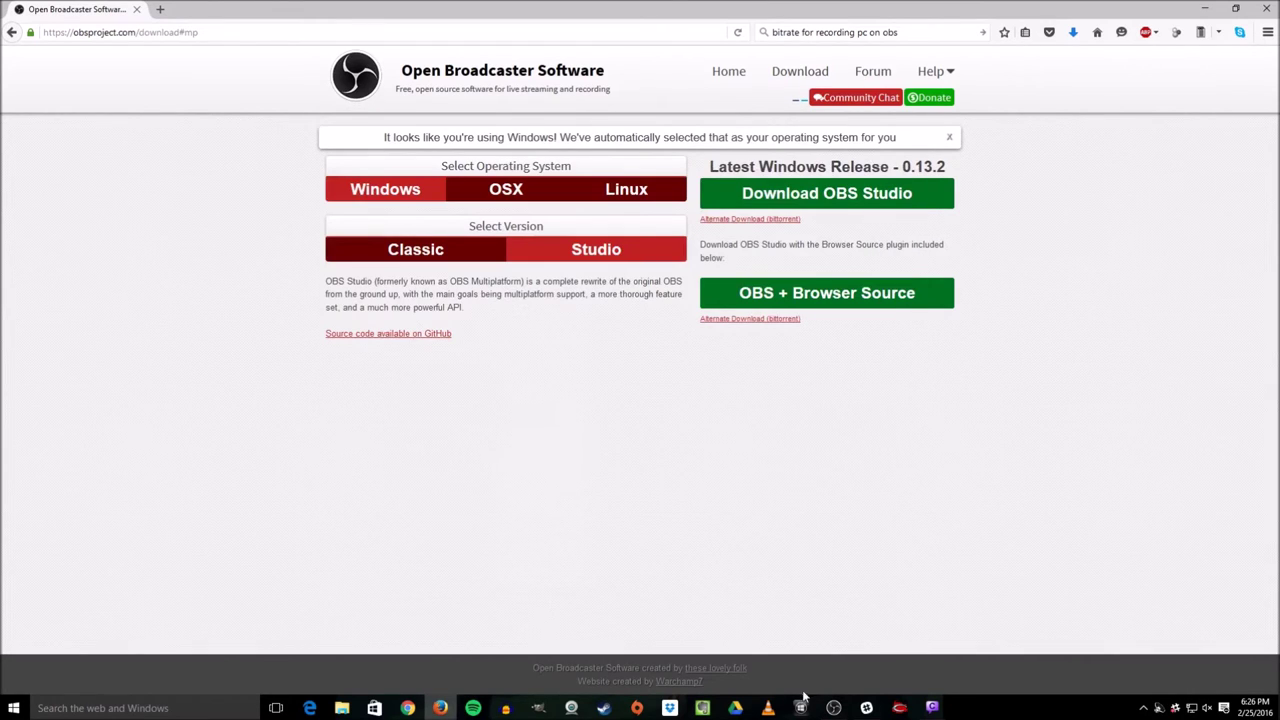
Return to OBS, confirm and close the settings, and maximize the main window
left_click(833, 708)
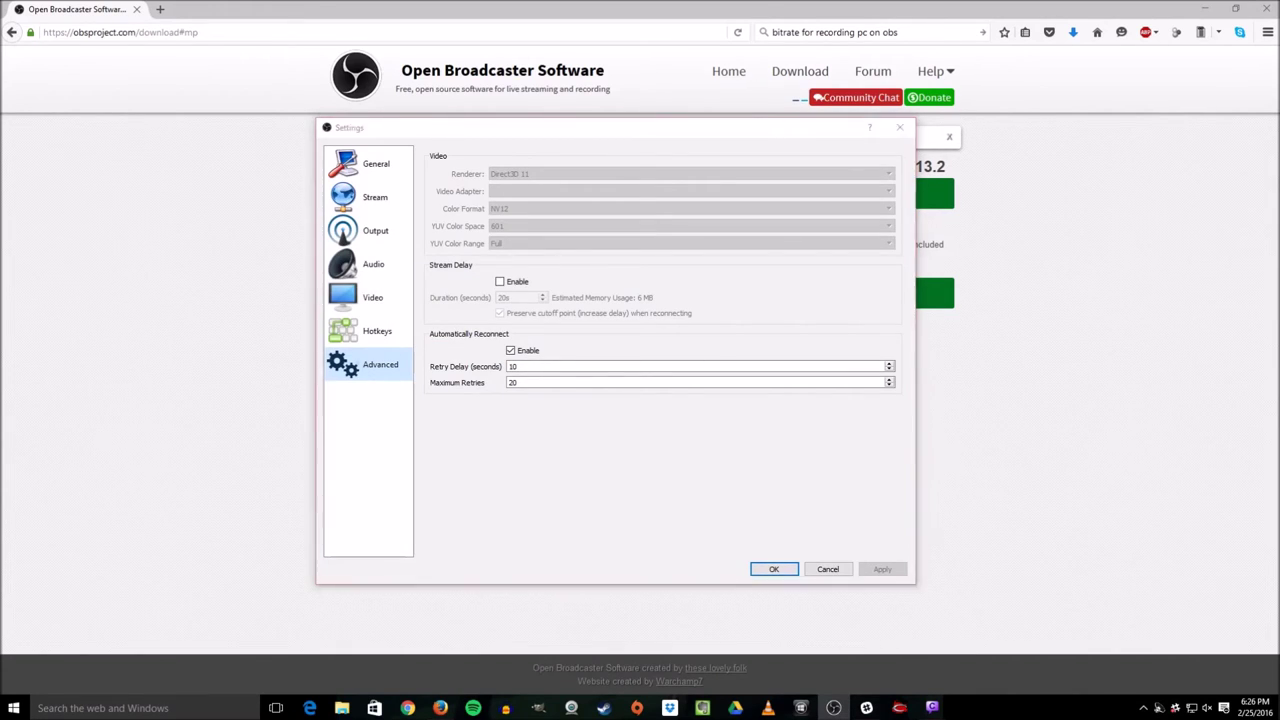
left_click(773, 569)
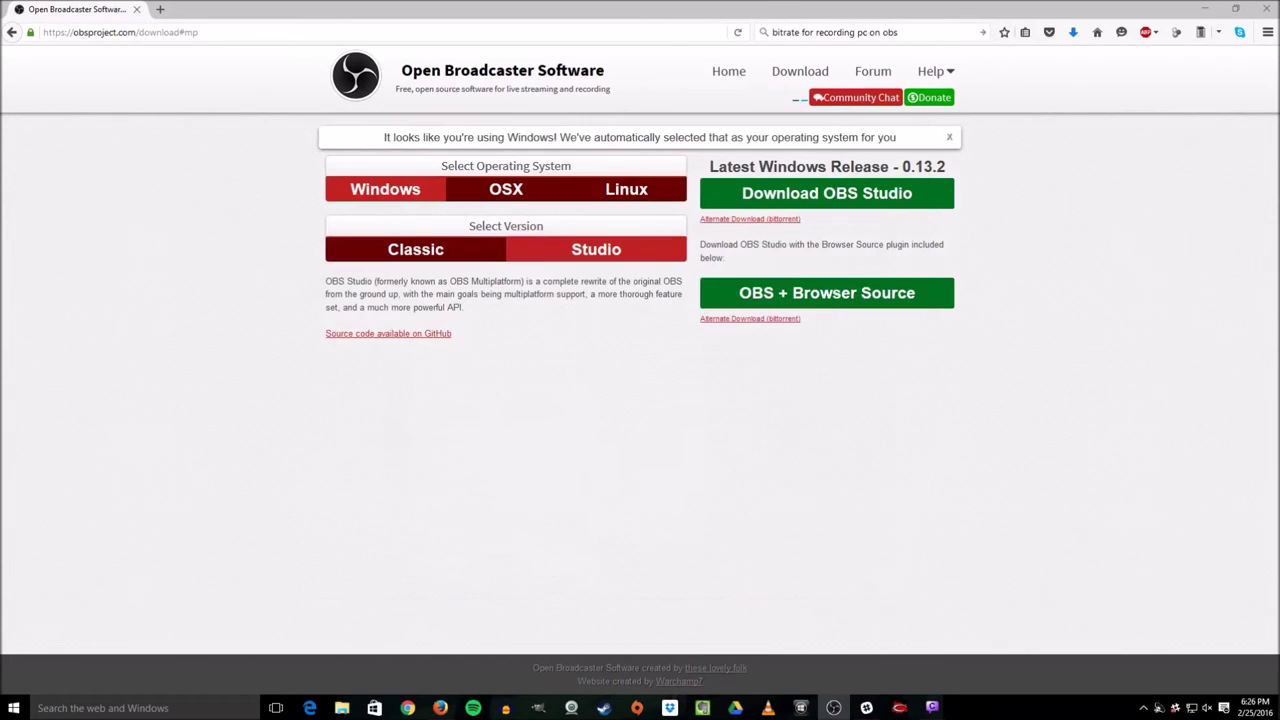
left_click_drag(50, 30, 663, 6)
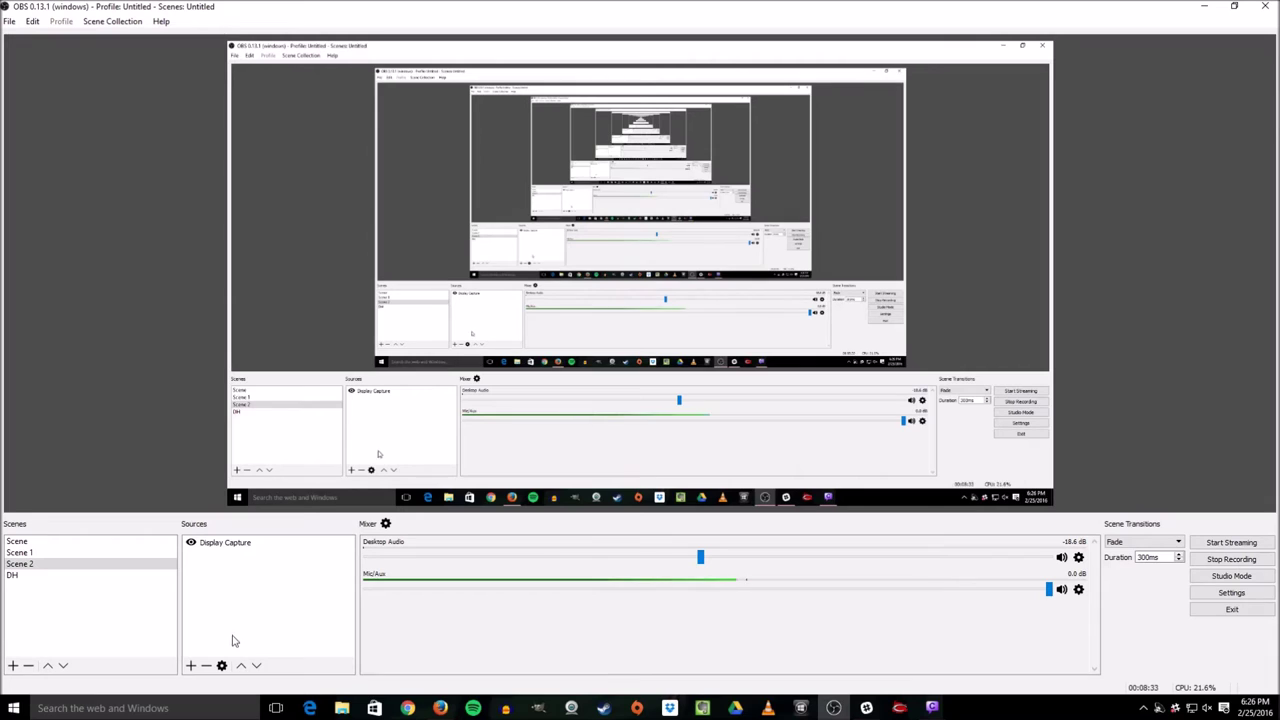
Try adding the existing elgato video capture source to Scene 2 and move through the captured Custom Game menu
right_click(237, 601)
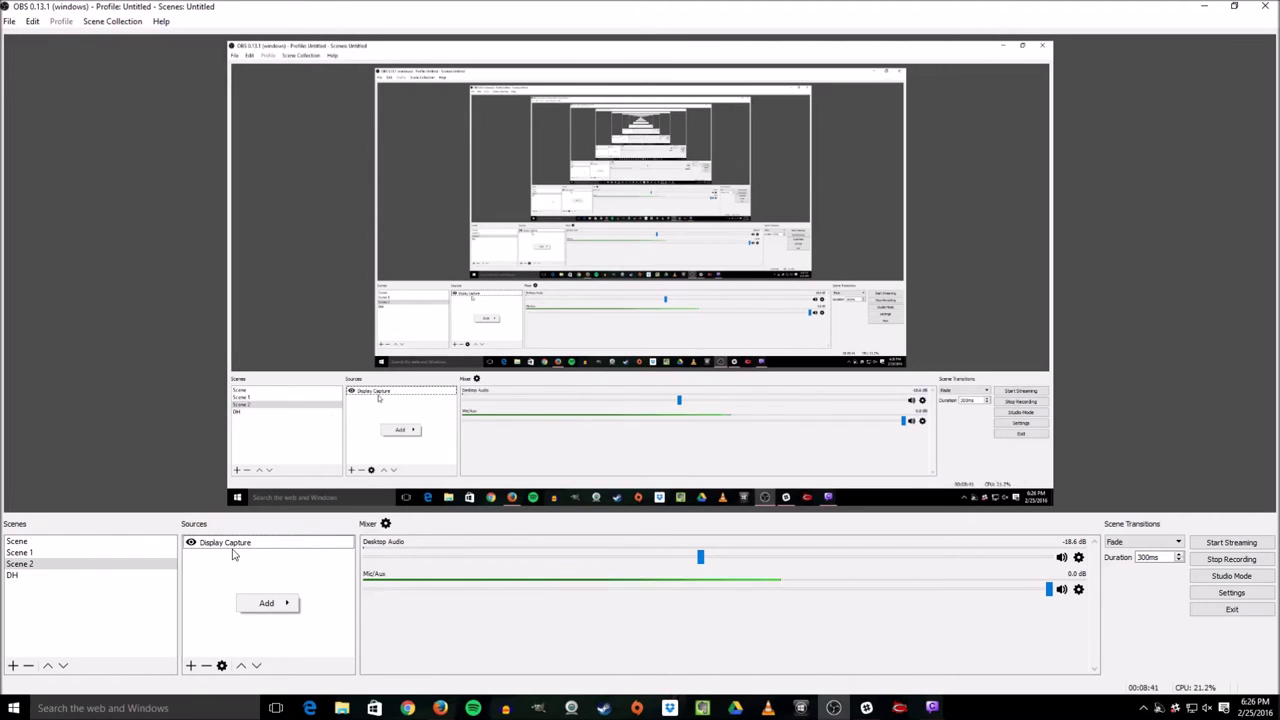
left_click(264, 603)
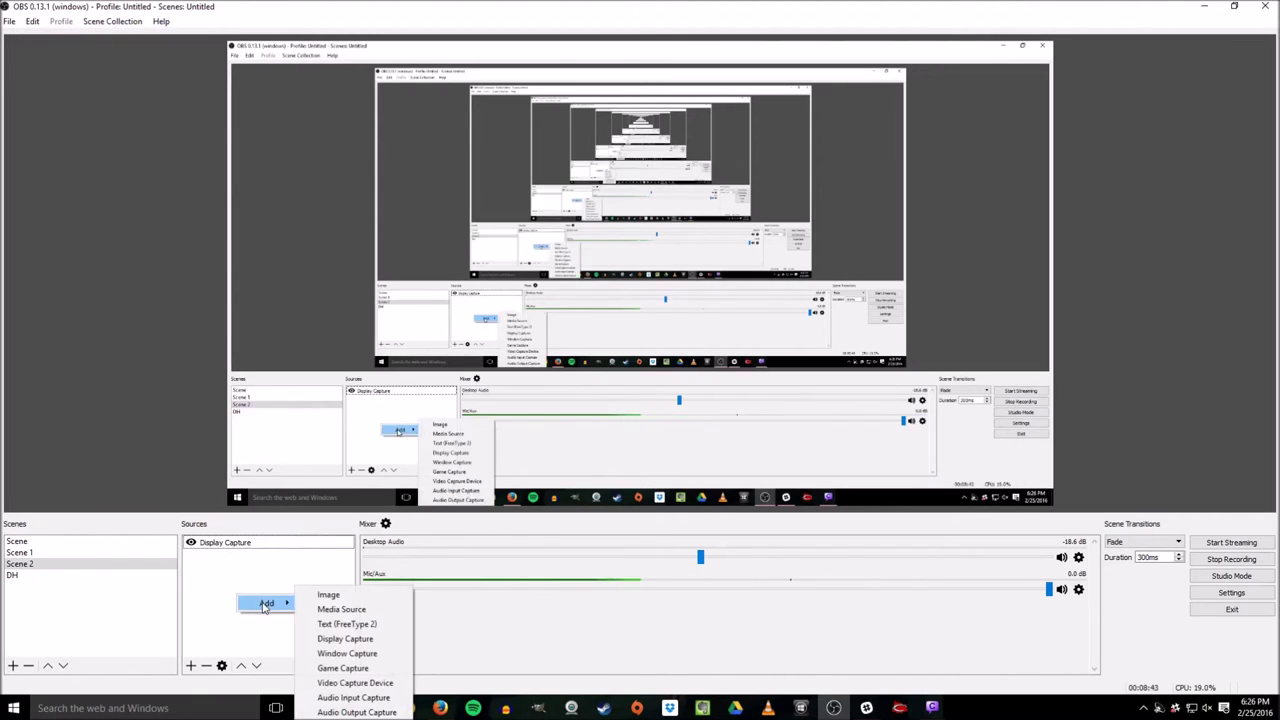
left_click(380, 688)
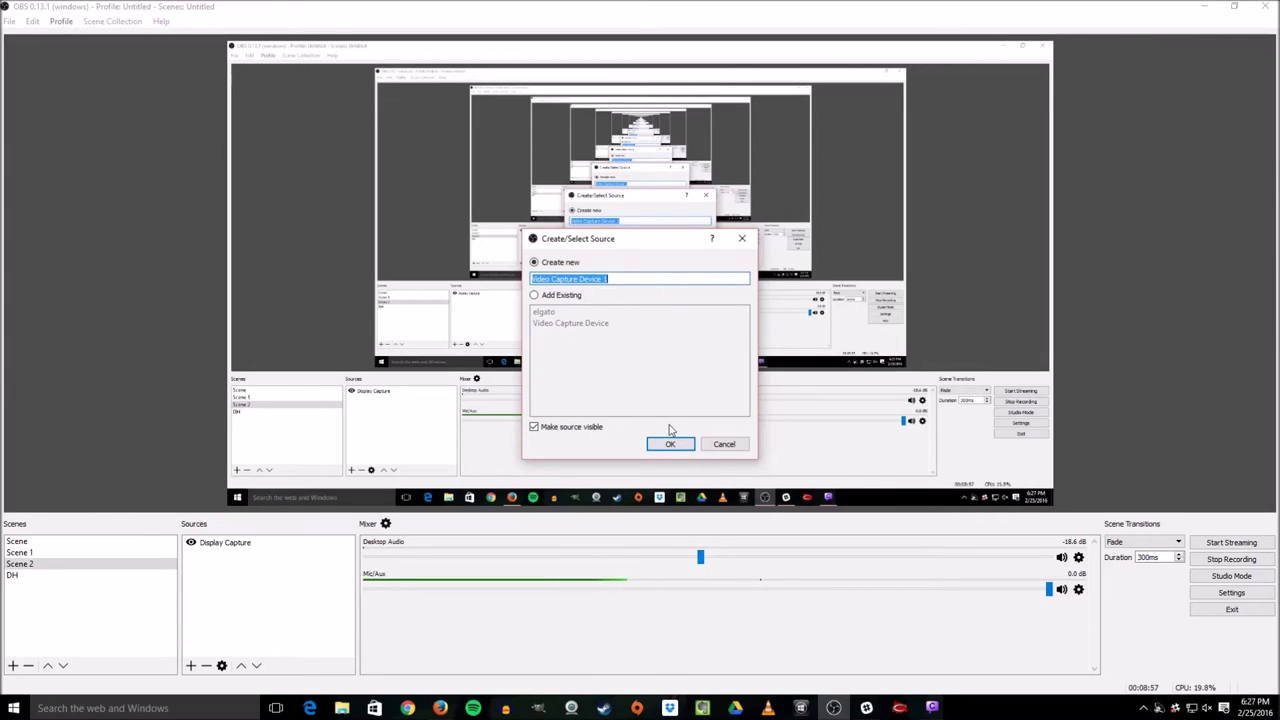
left_click(537, 296)
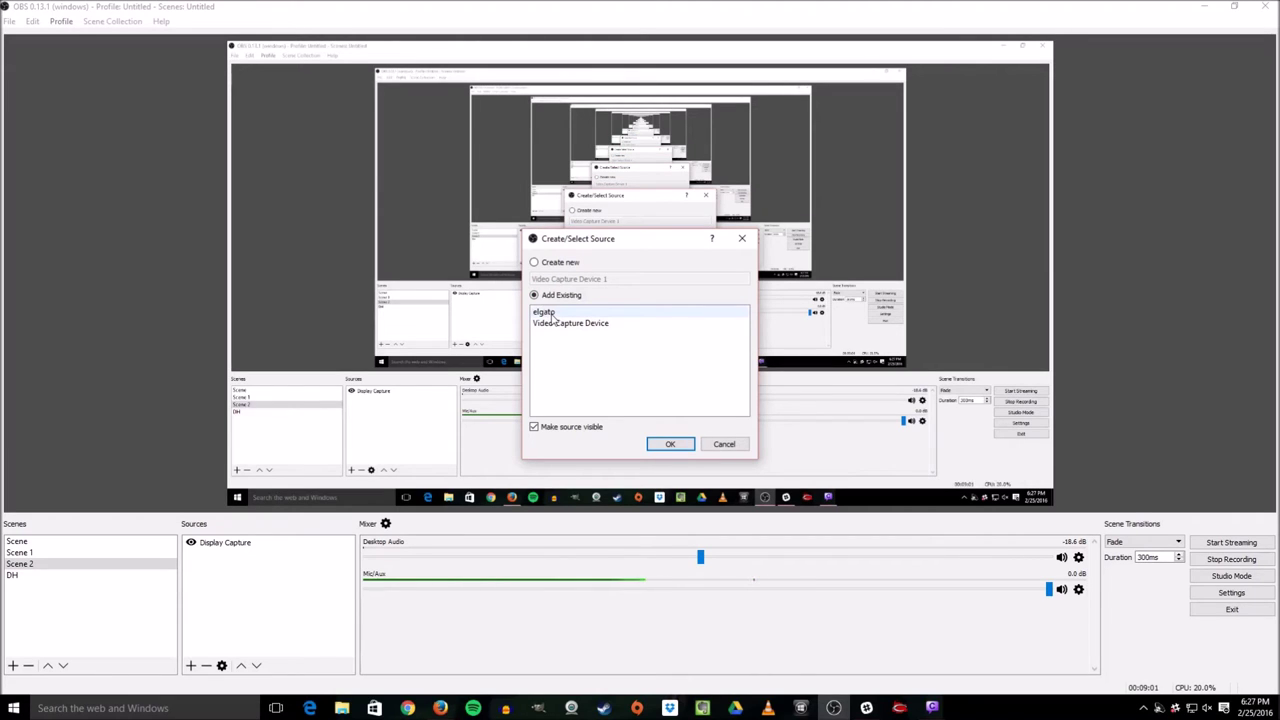
left_click(553, 315)
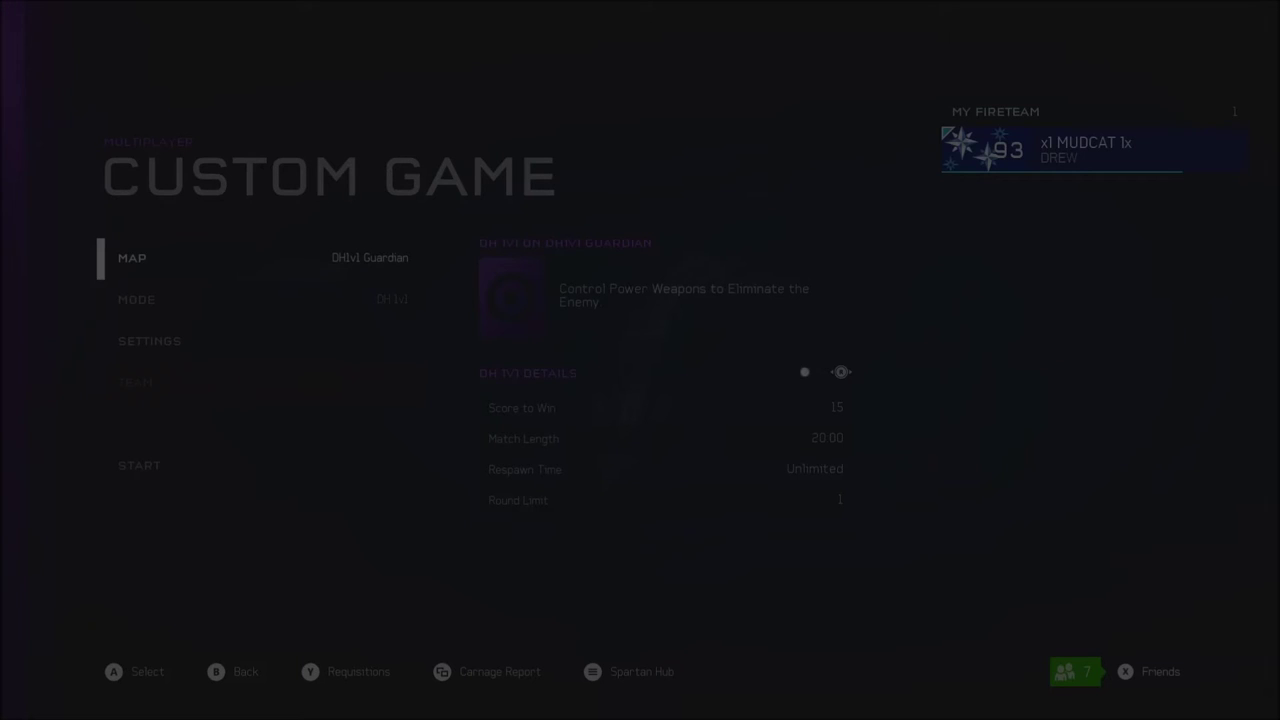
key("Up")
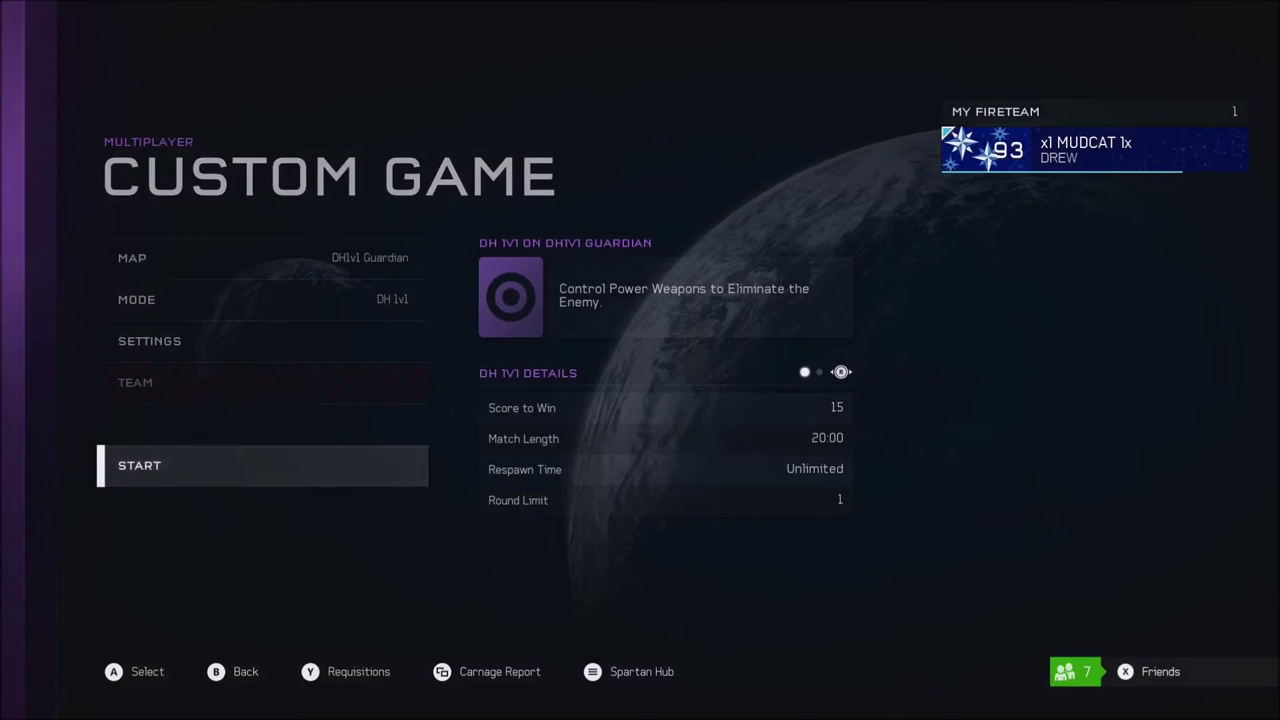
key("Down")
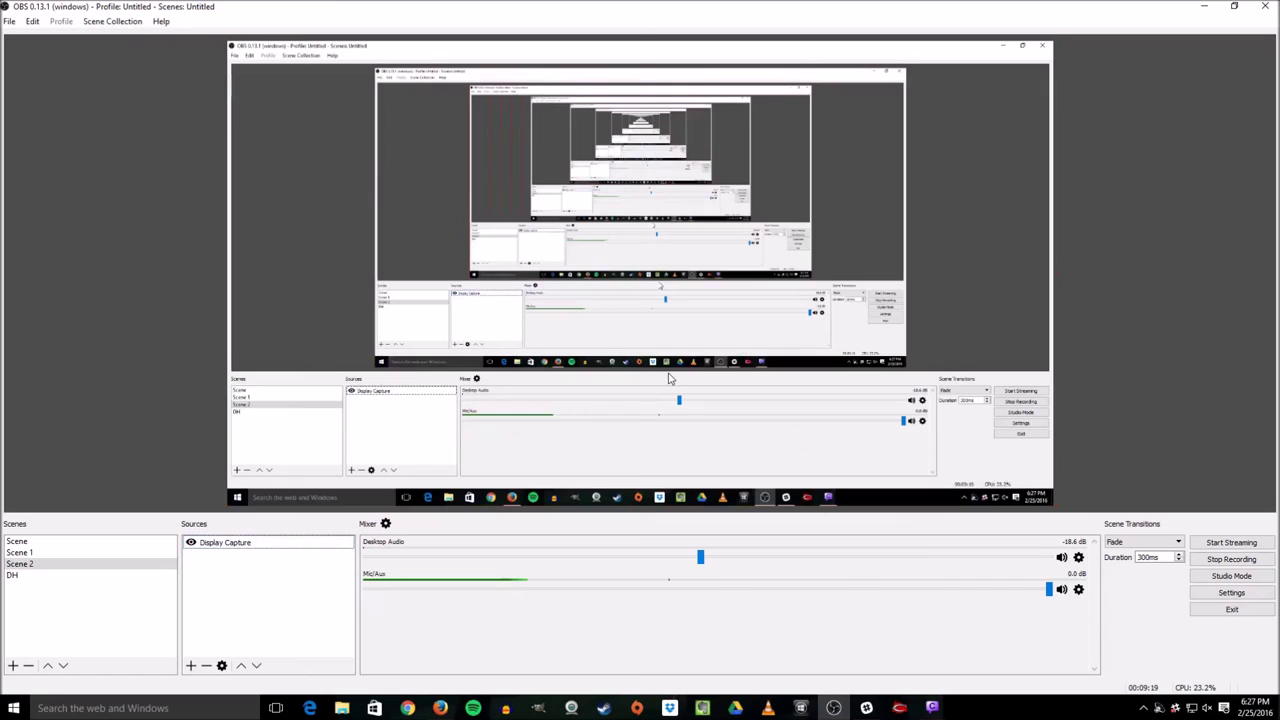
Add the existing Video Capture Device as a video capture source in Scene 2
right_click(281, 607)
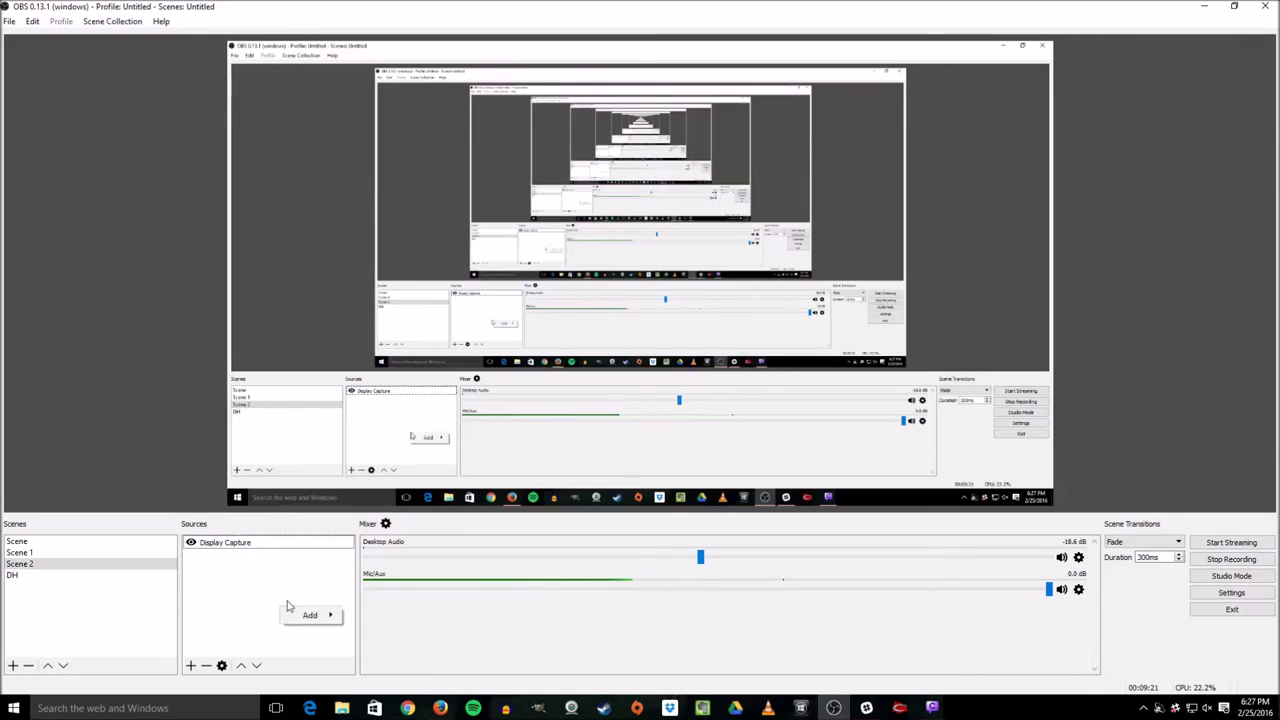
mouse_move(307, 622)
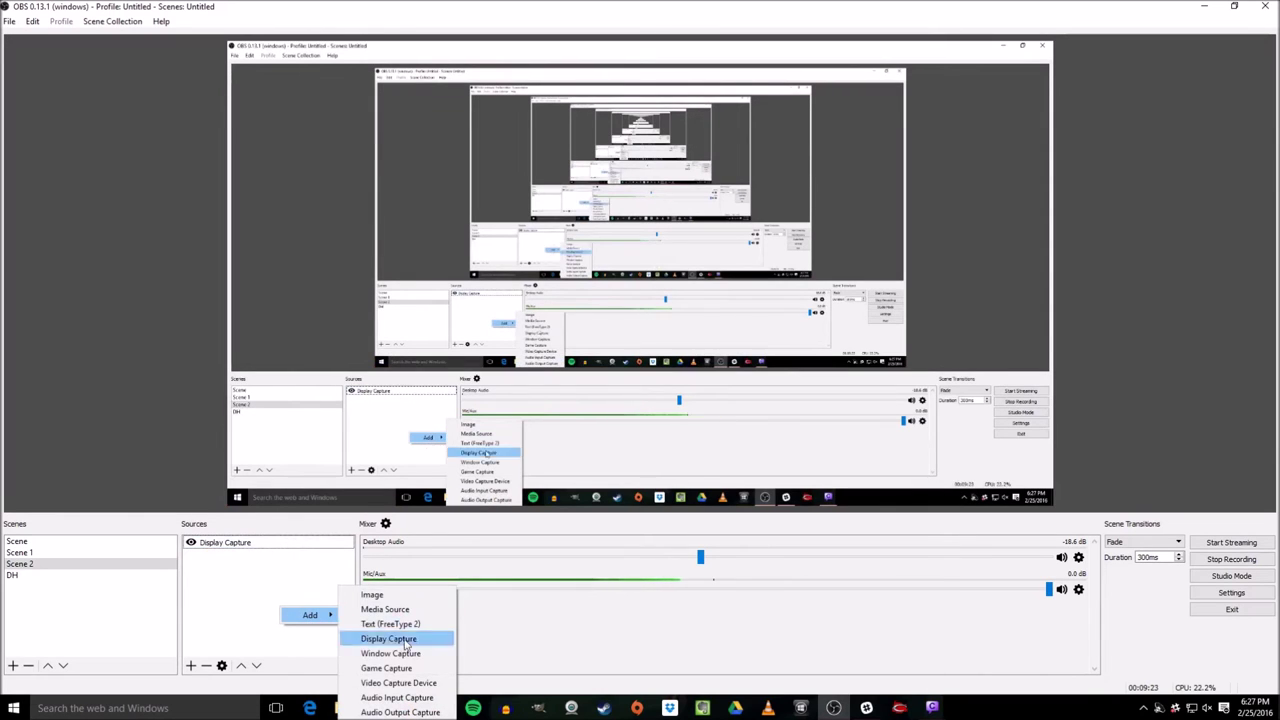
left_click(414, 685)
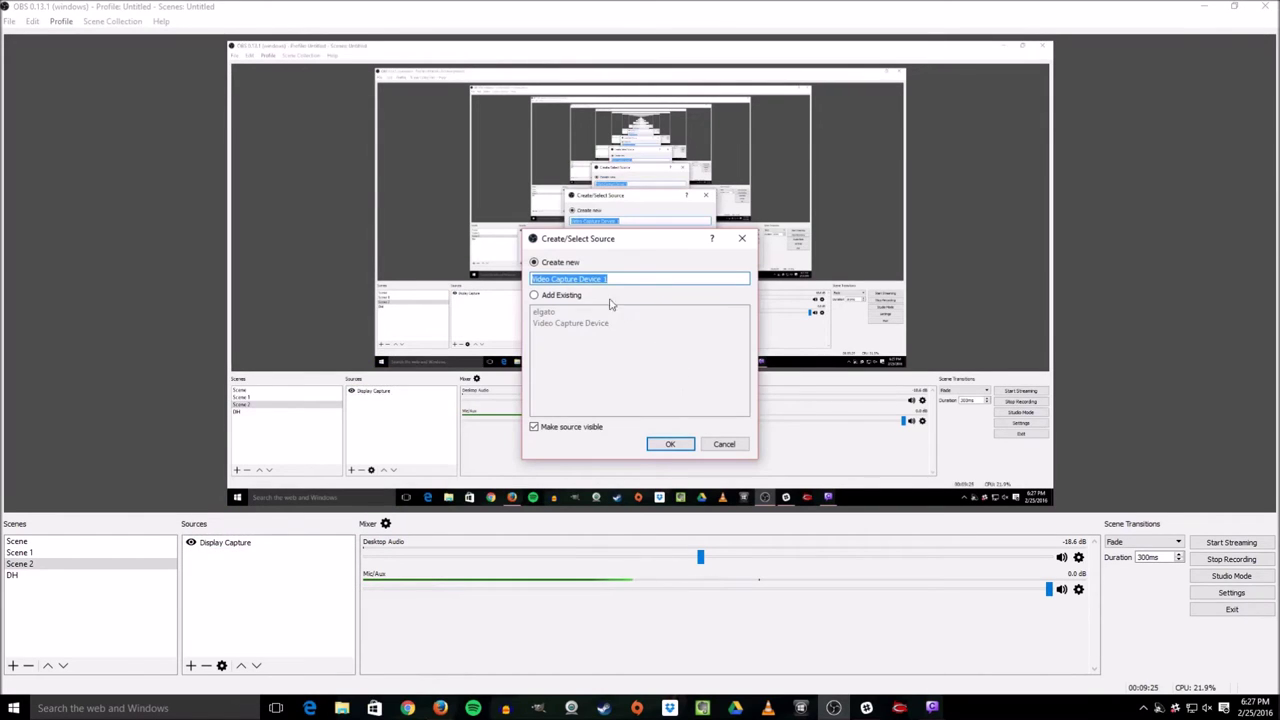
left_click(537, 297)
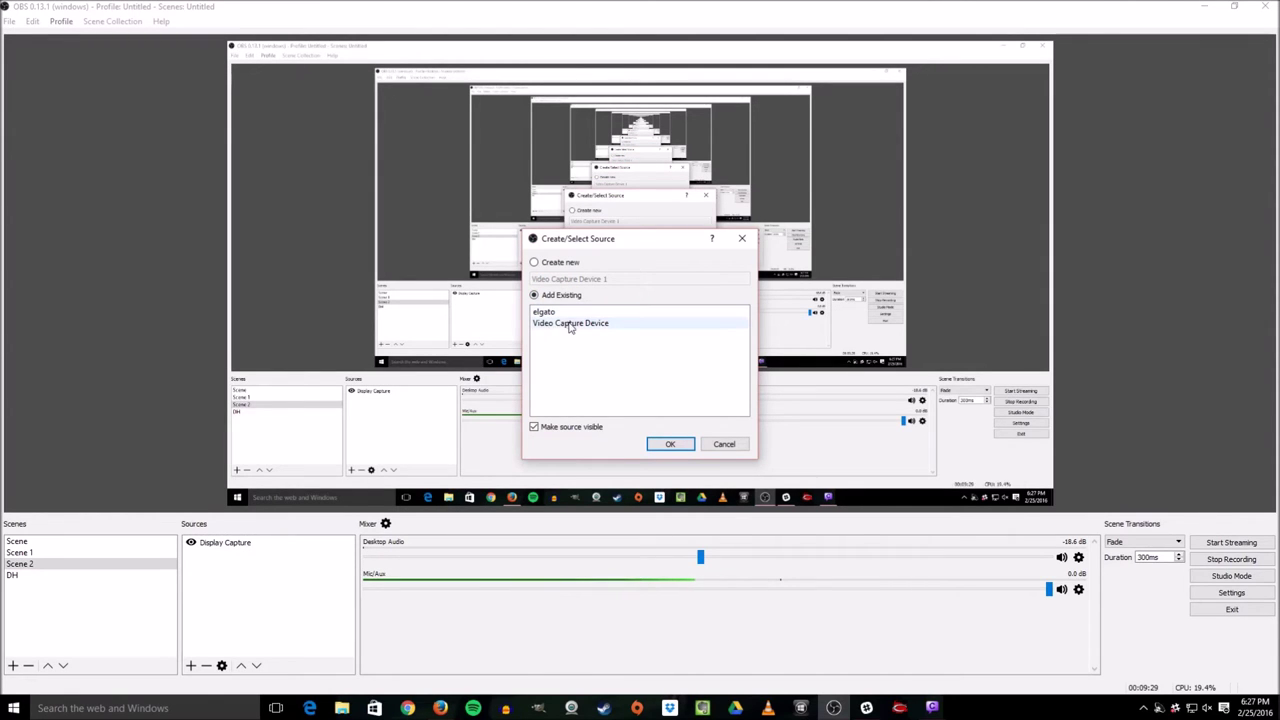
left_click(571, 326)
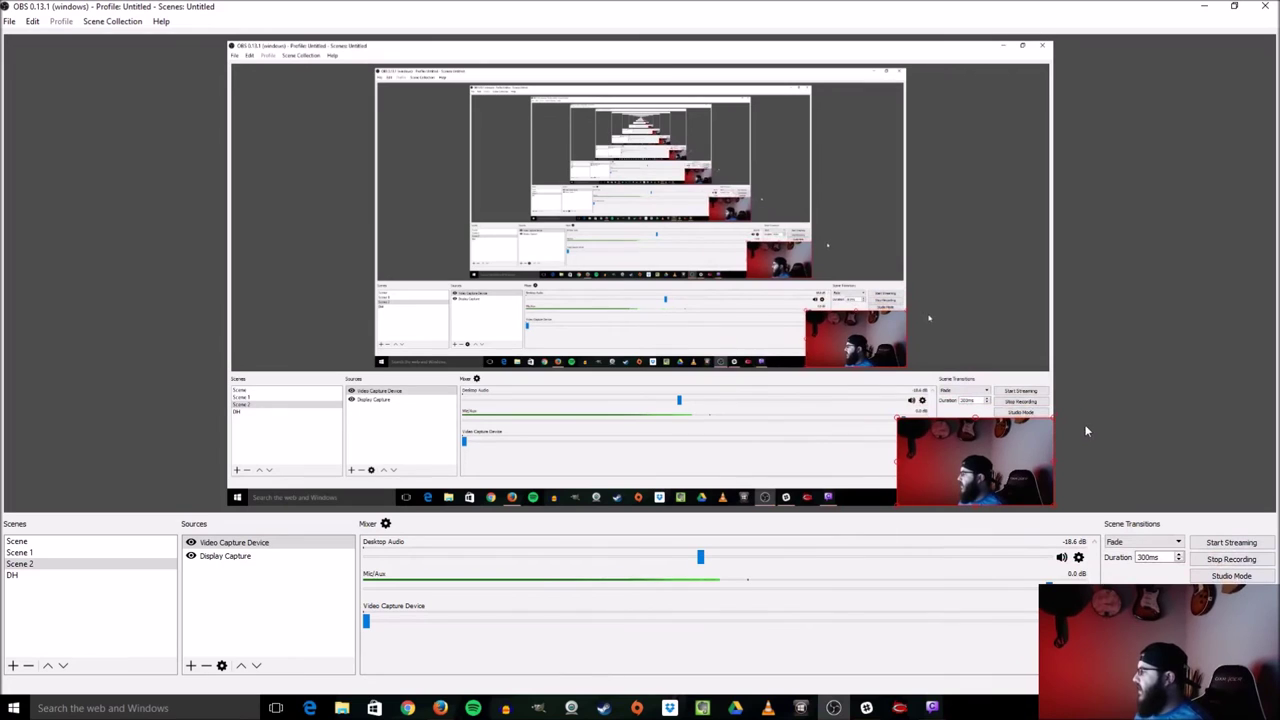
Move the webcam picture from the lower-right corner to the left edge of the preview, about halfway down
left_click_drag(991, 463, 322, 276)
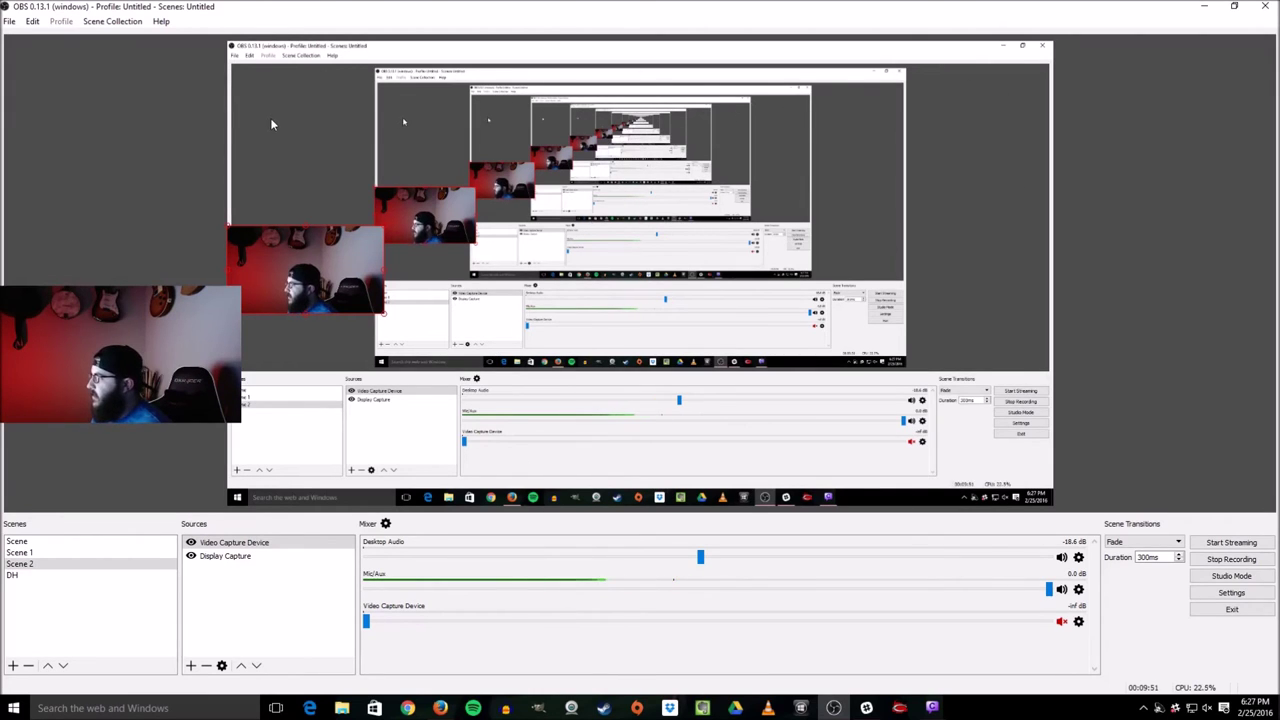
left_click_drag(230, 300, 230, 287)
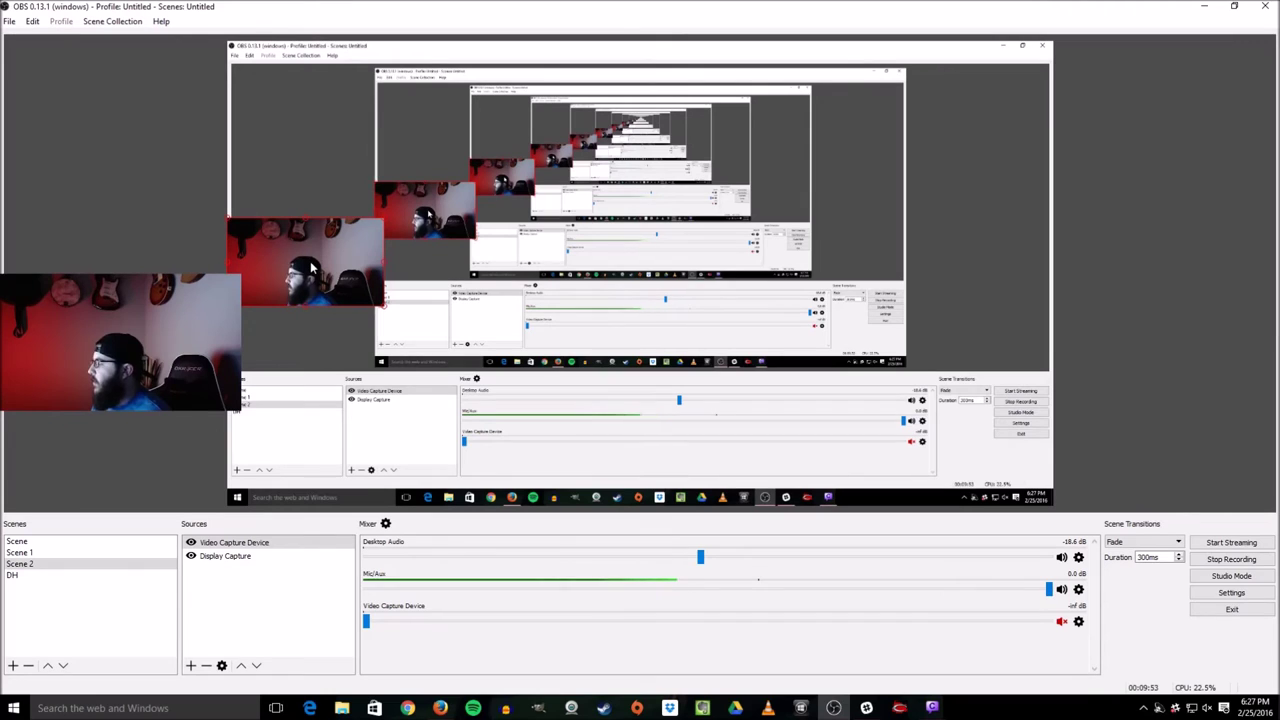
left_click_drag(311, 268, 313, 270)
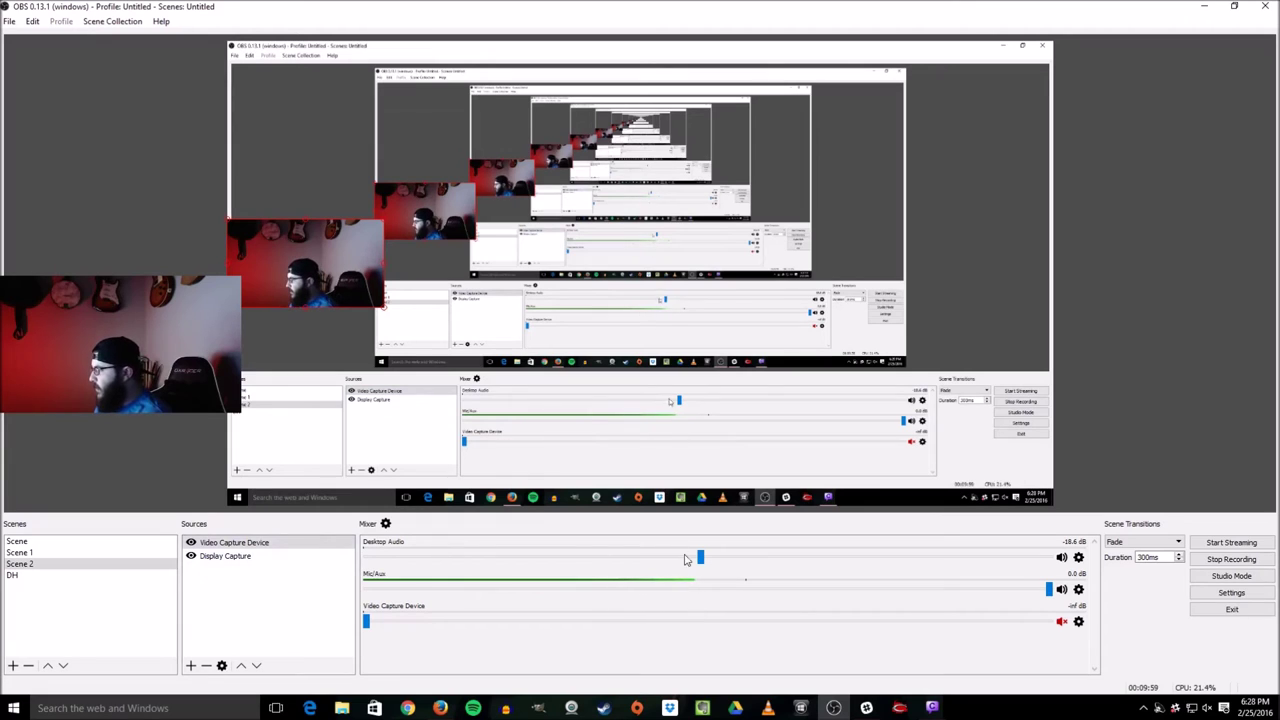
Review the mixer's Advanced Audio Properties and the options available for the video capture source, such as Filters
left_click(386, 525)
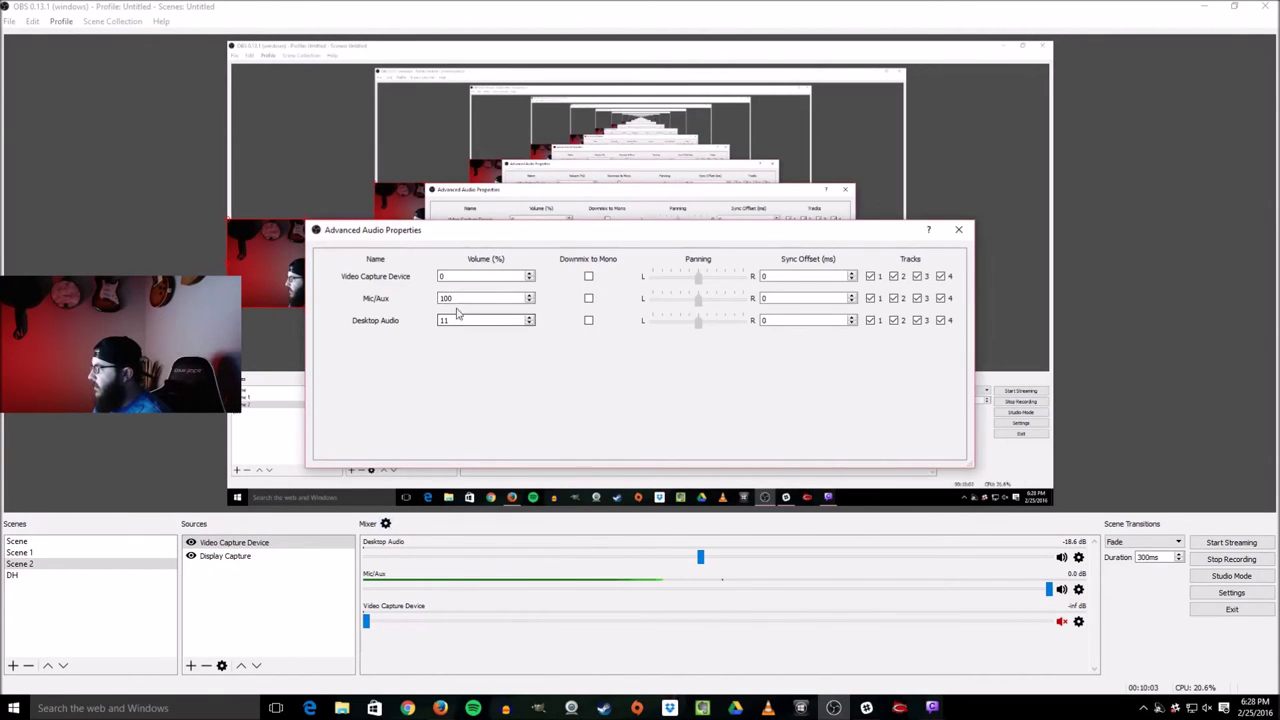
left_click(958, 229)
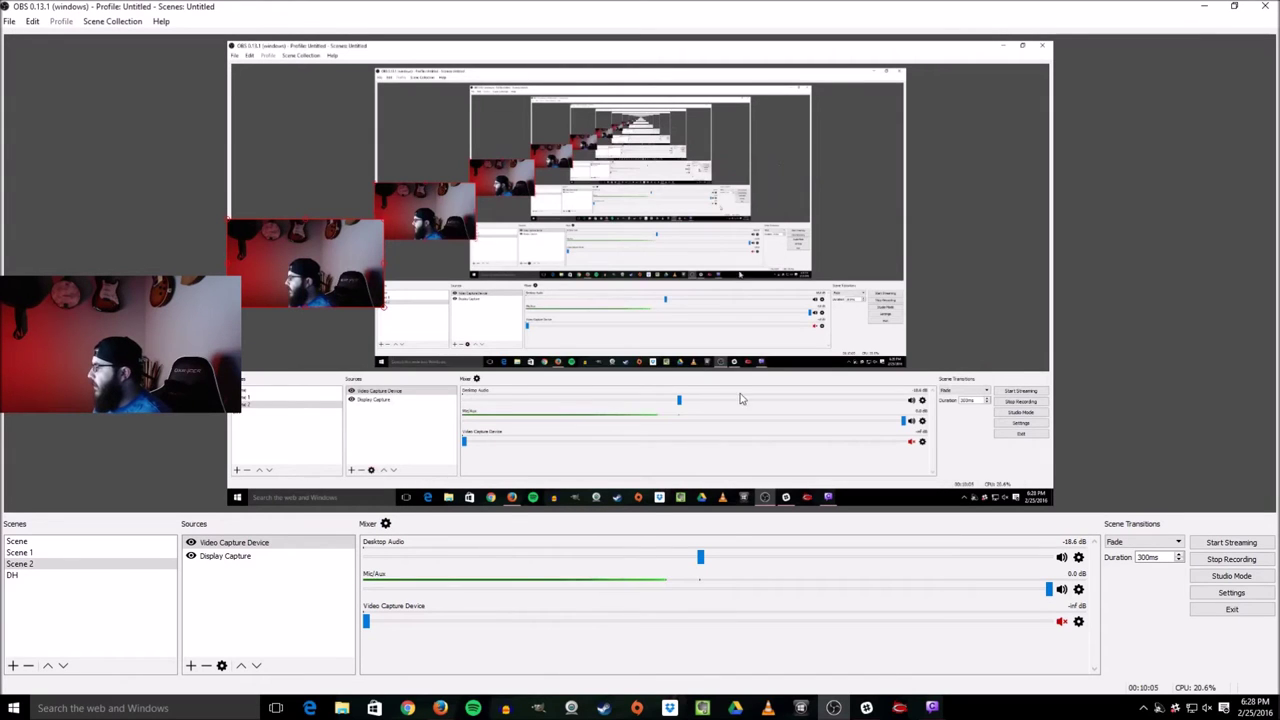
right_click(314, 547)
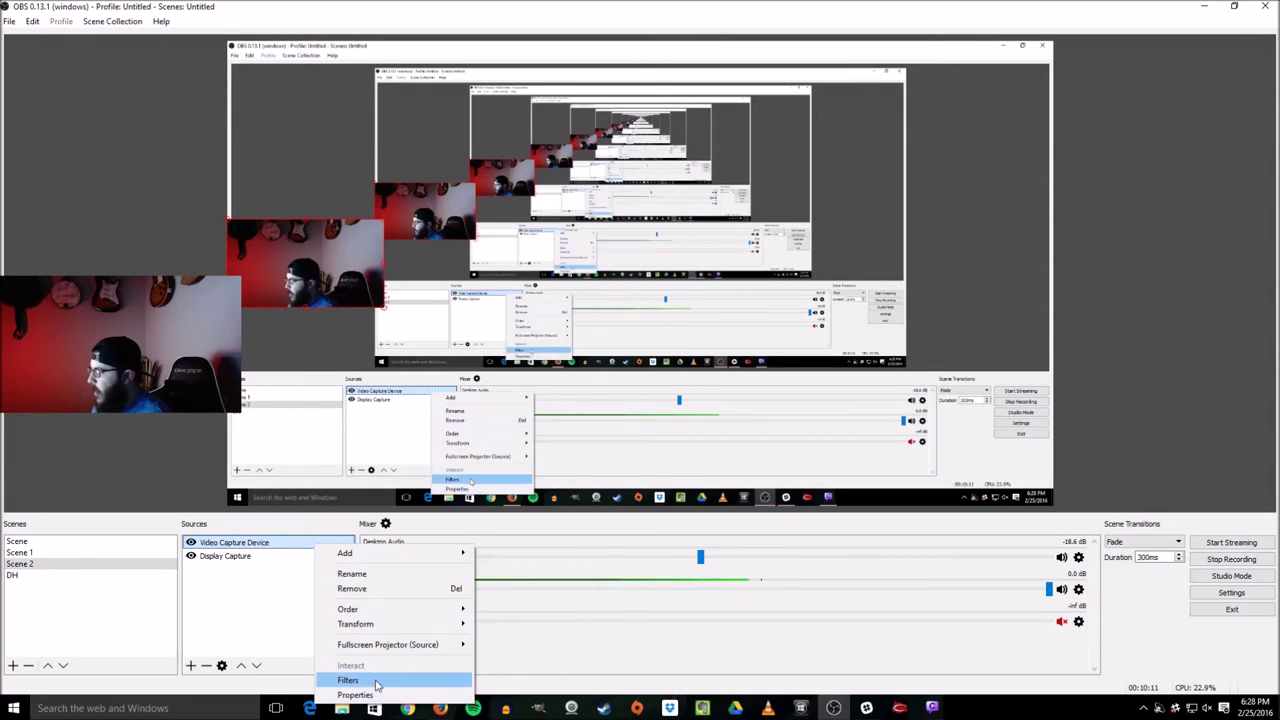
left_click(250, 602)
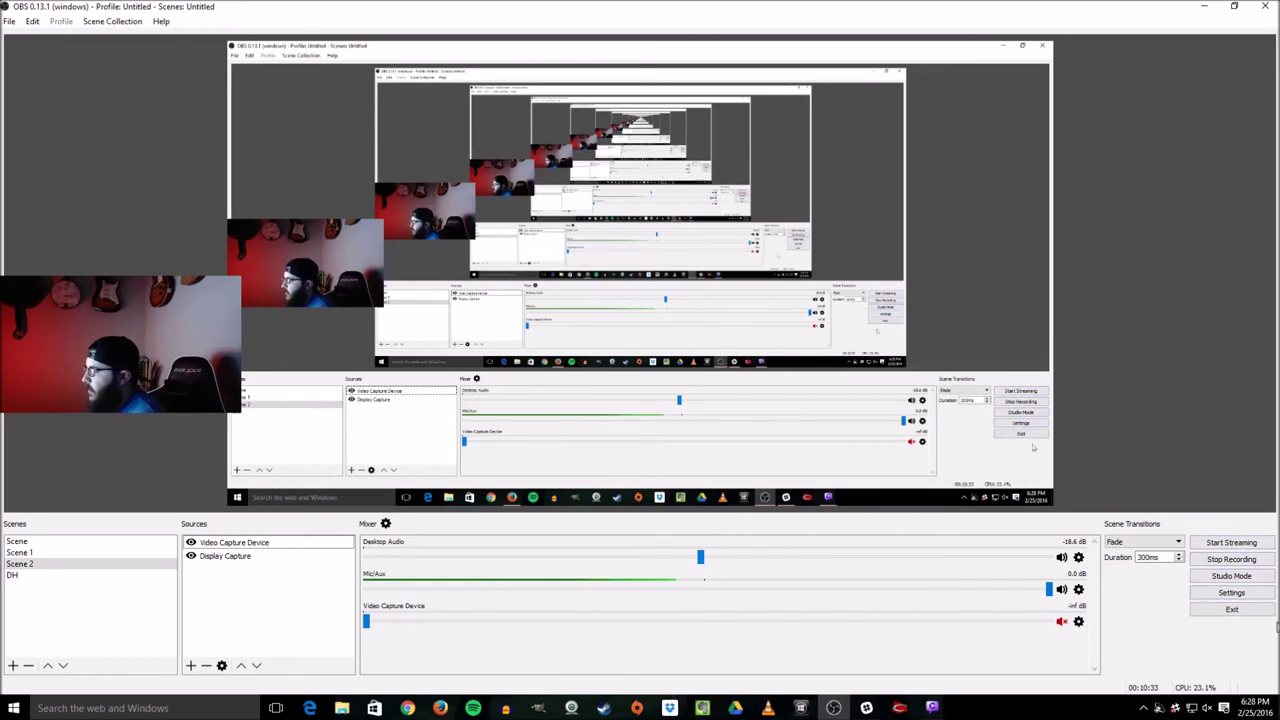
Add the existing dh image source to Scene 2 and position the webcam picture inside the overlay's red frame
right_click(249, 589)
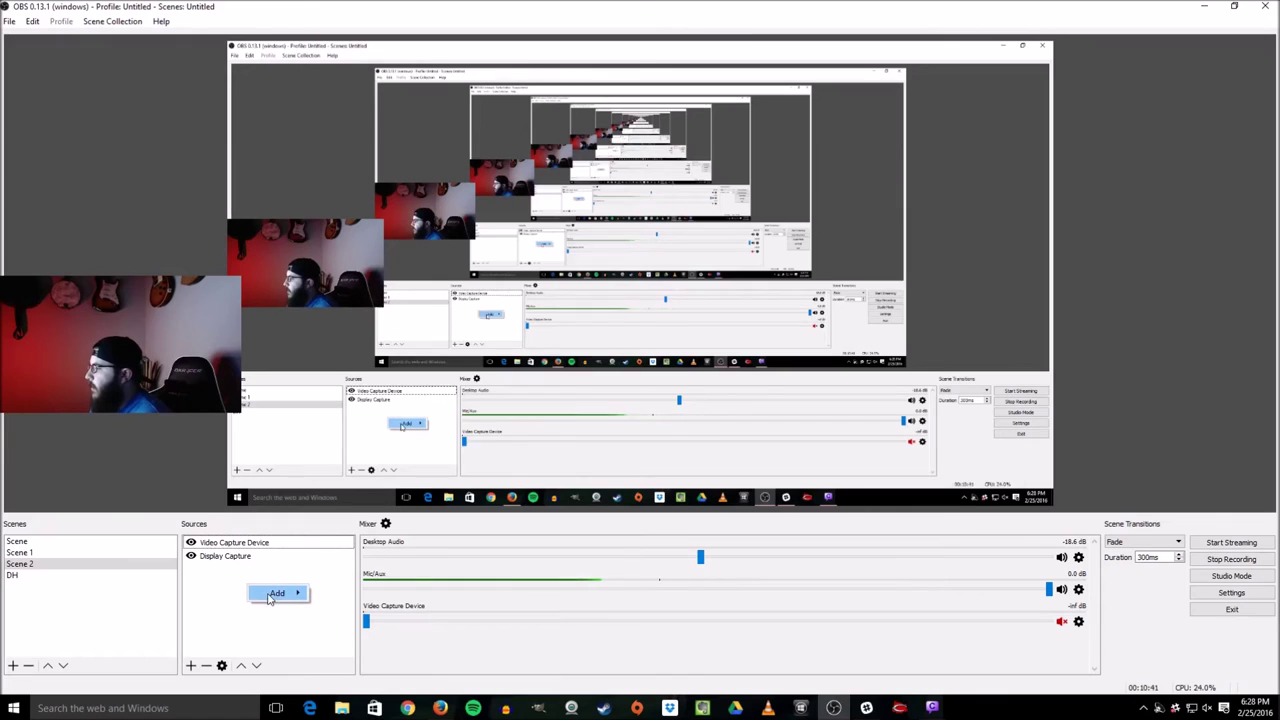
mouse_move(271, 596)
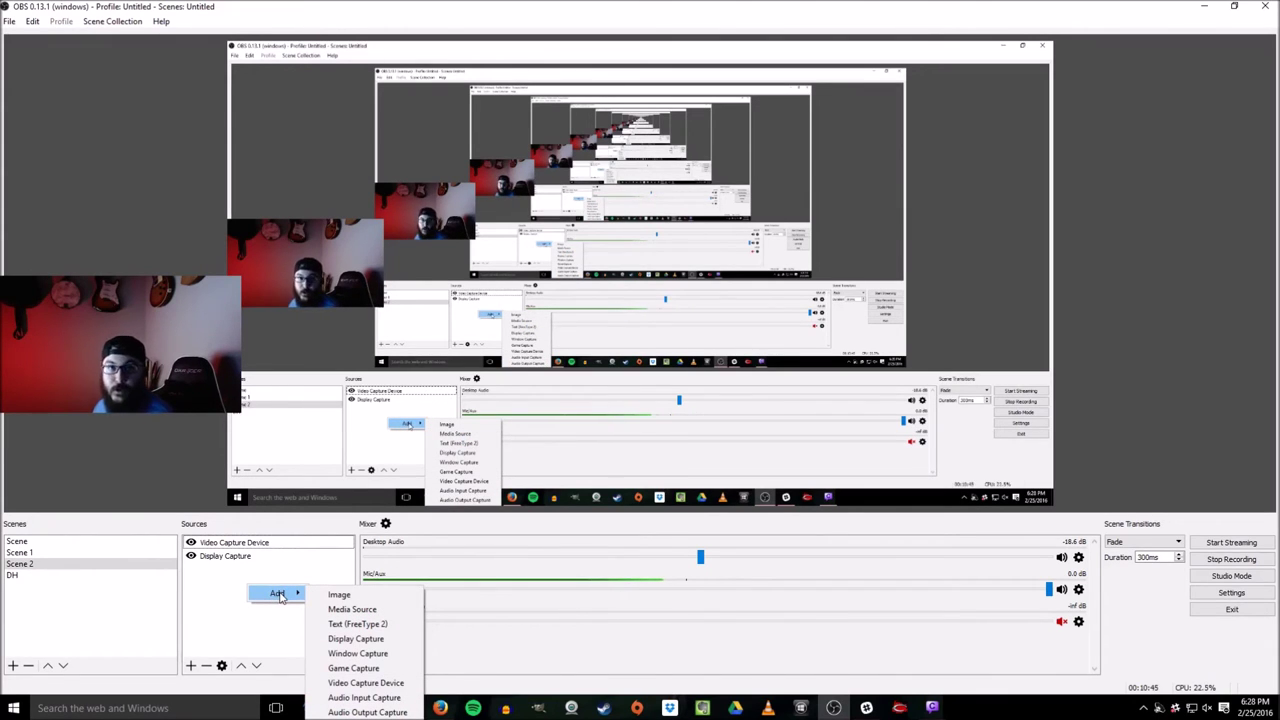
left_click(340, 595)
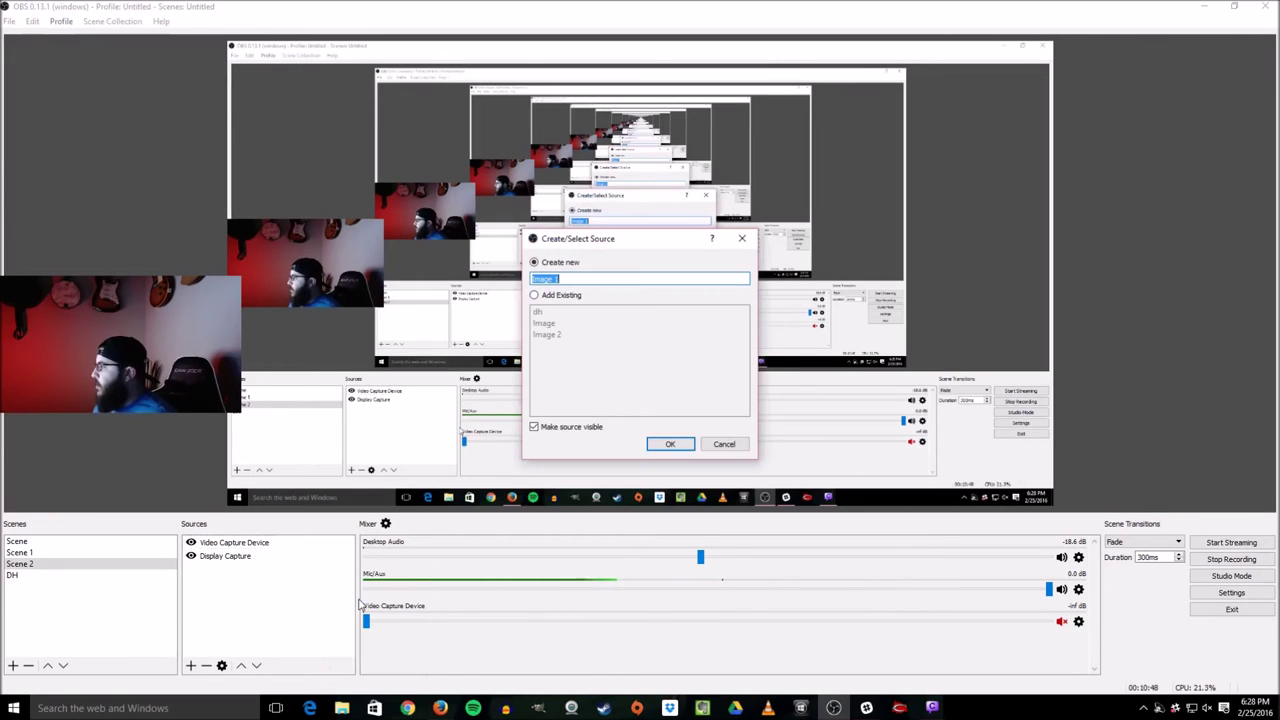
left_click(550, 298)
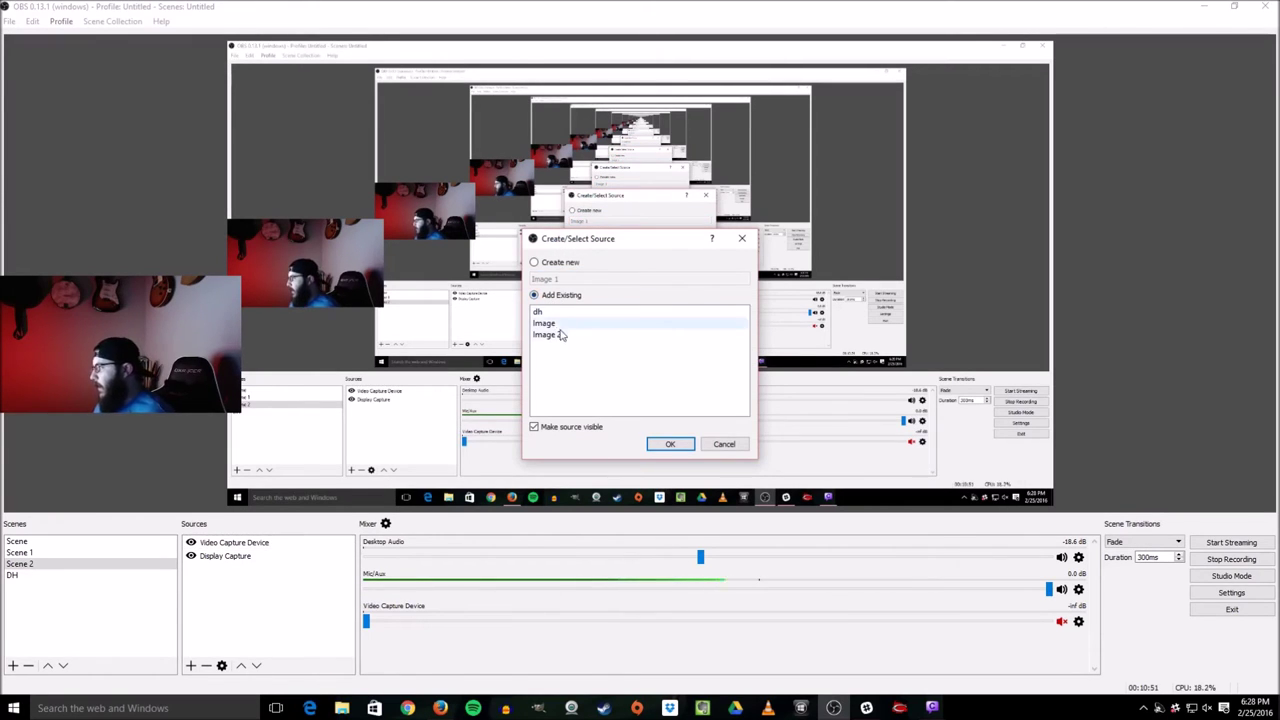
left_click(567, 314)
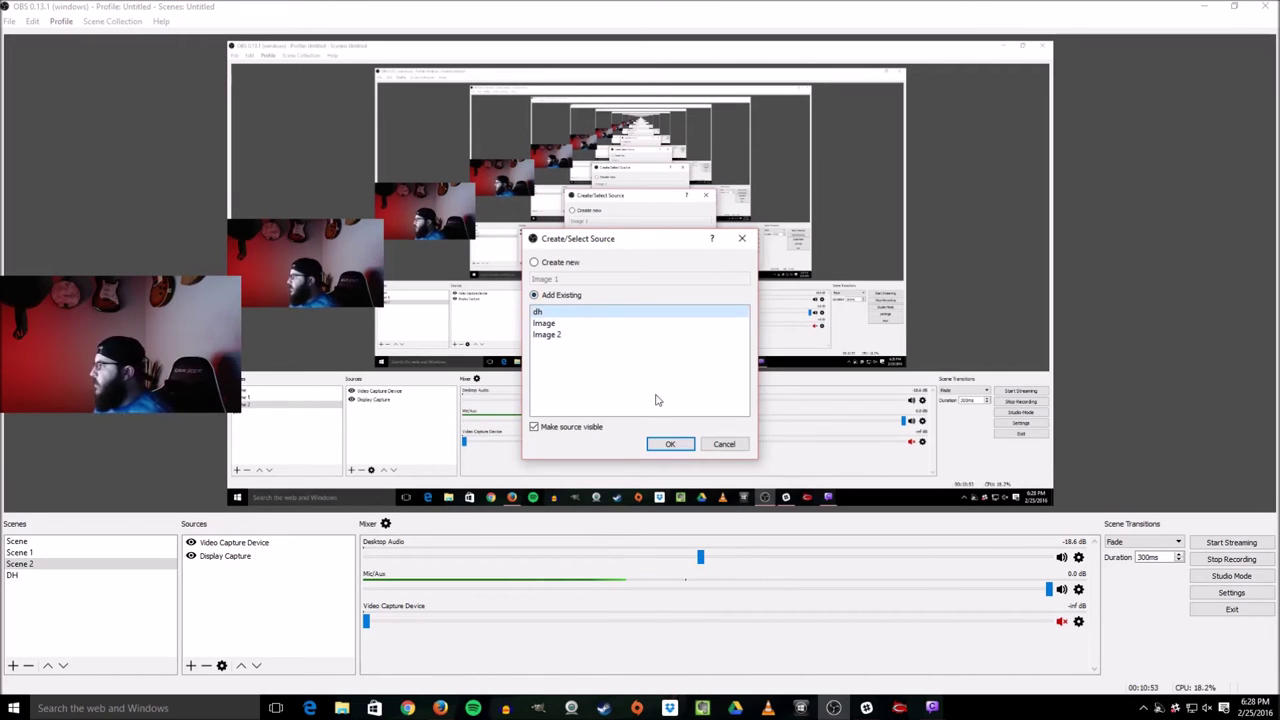
left_click(671, 444)
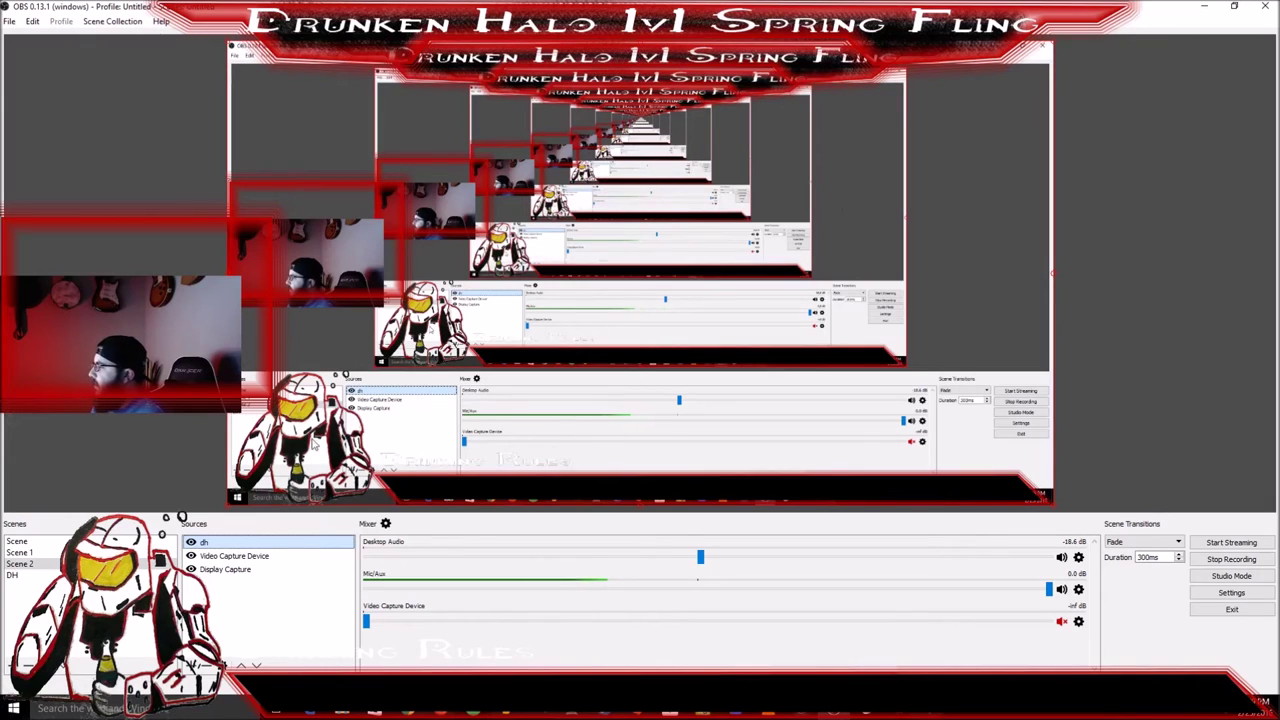
left_click(302, 252)
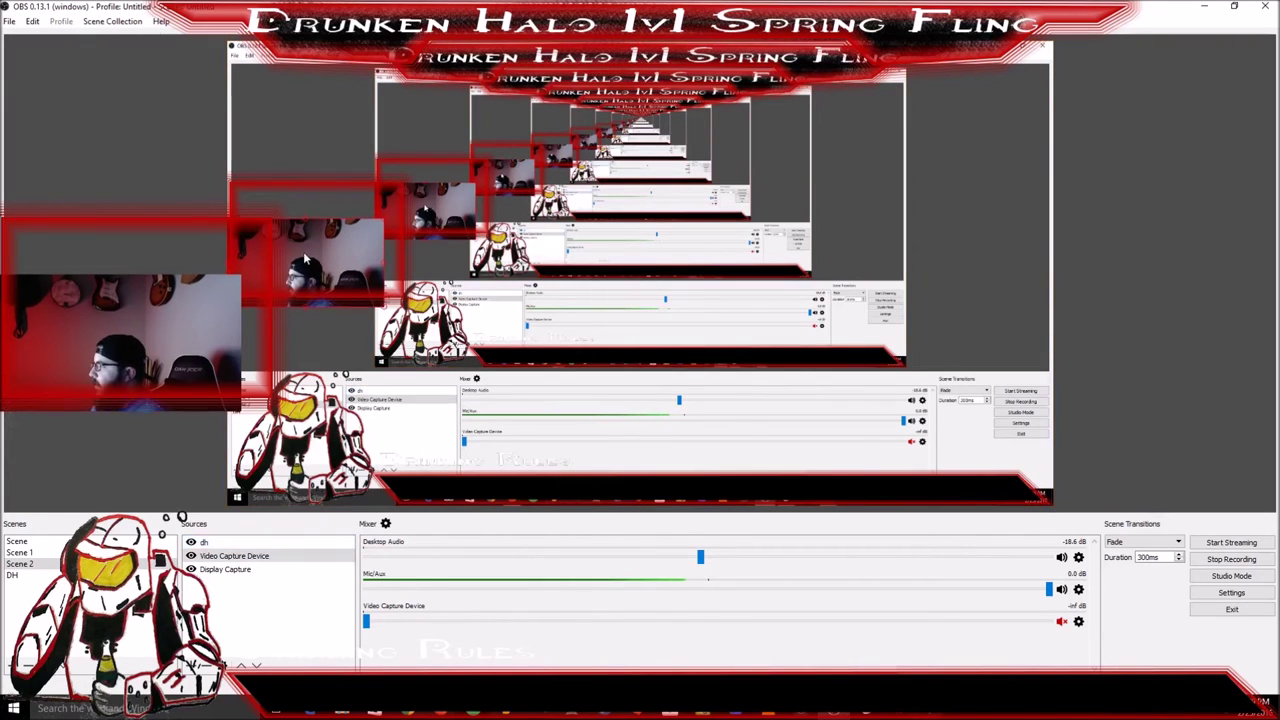
left_click_drag(302, 252, 314, 231)
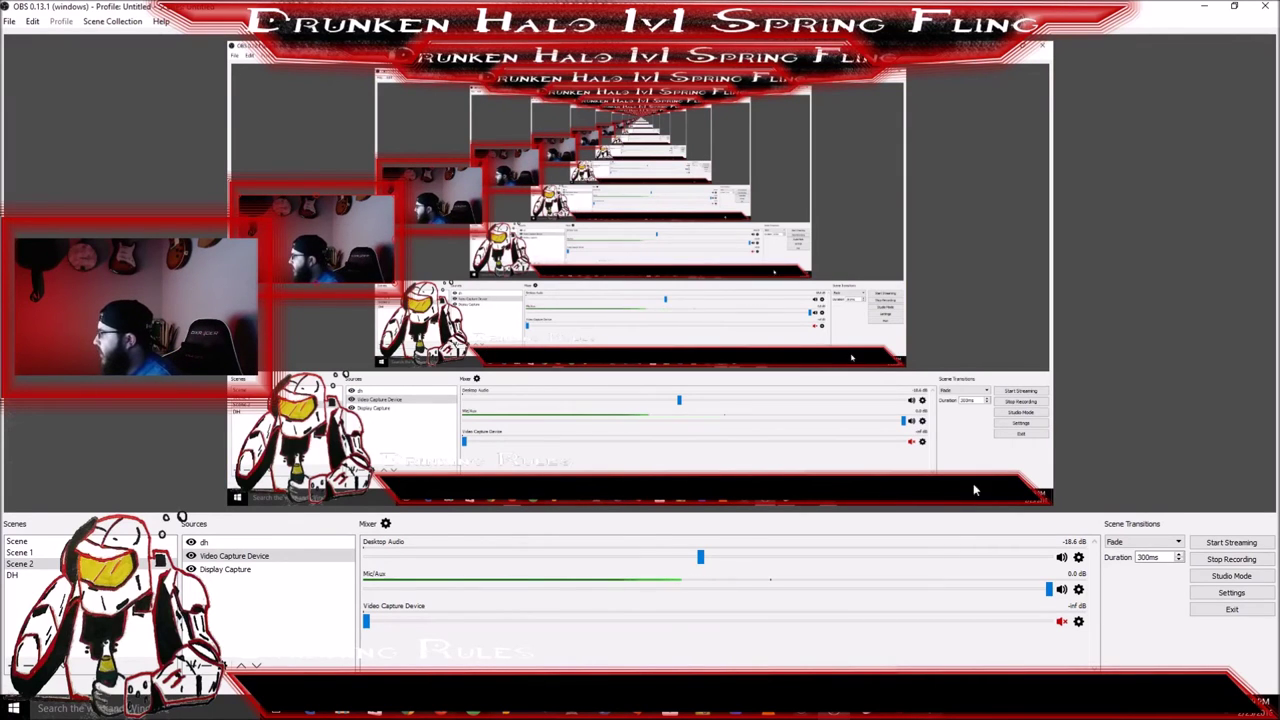
Create a new Text (FreeType 2) source in Scene 2, keeping the suggested name
right_click(265, 615)
mouse_move(300, 621)
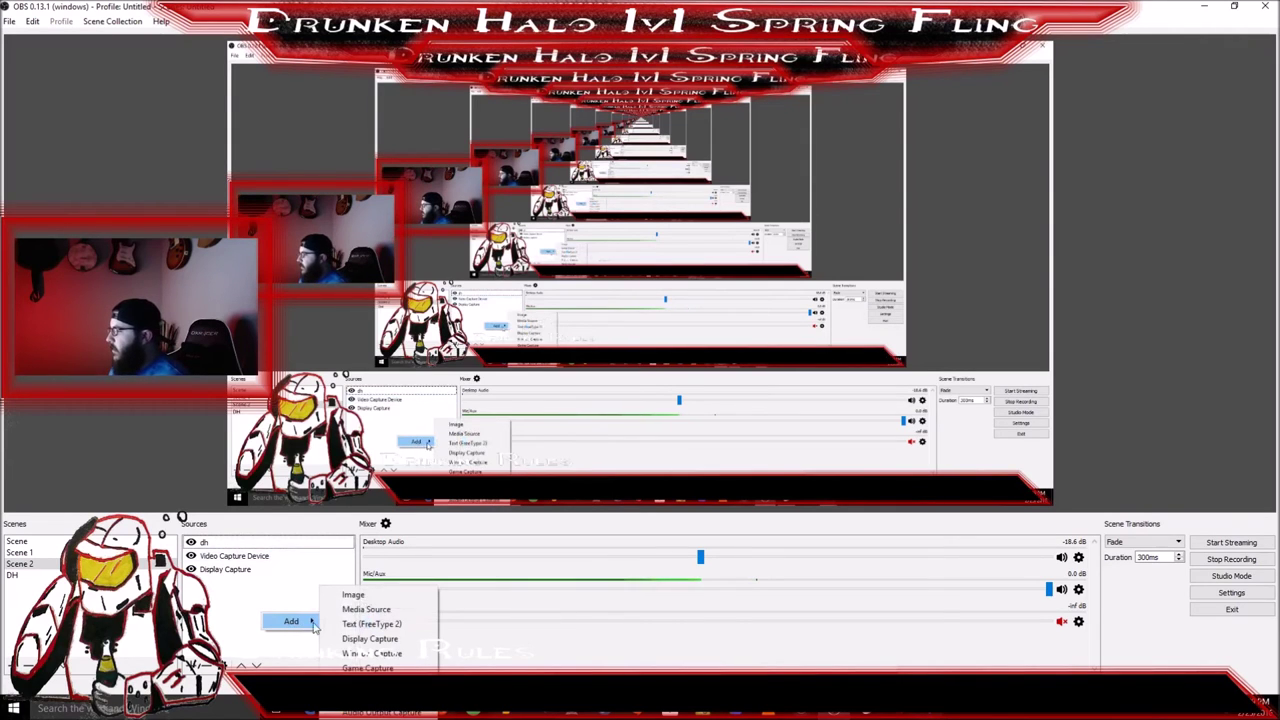
left_click(397, 627)
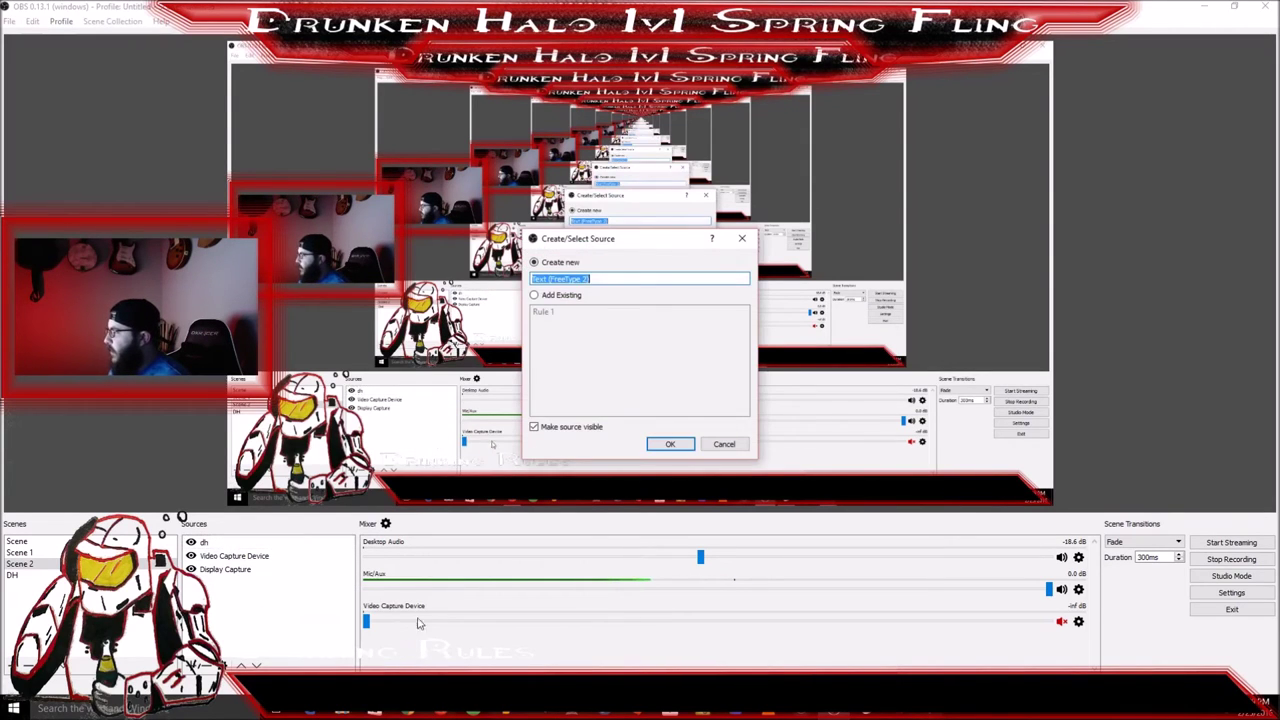
left_click_drag(657, 247, 653, 112)
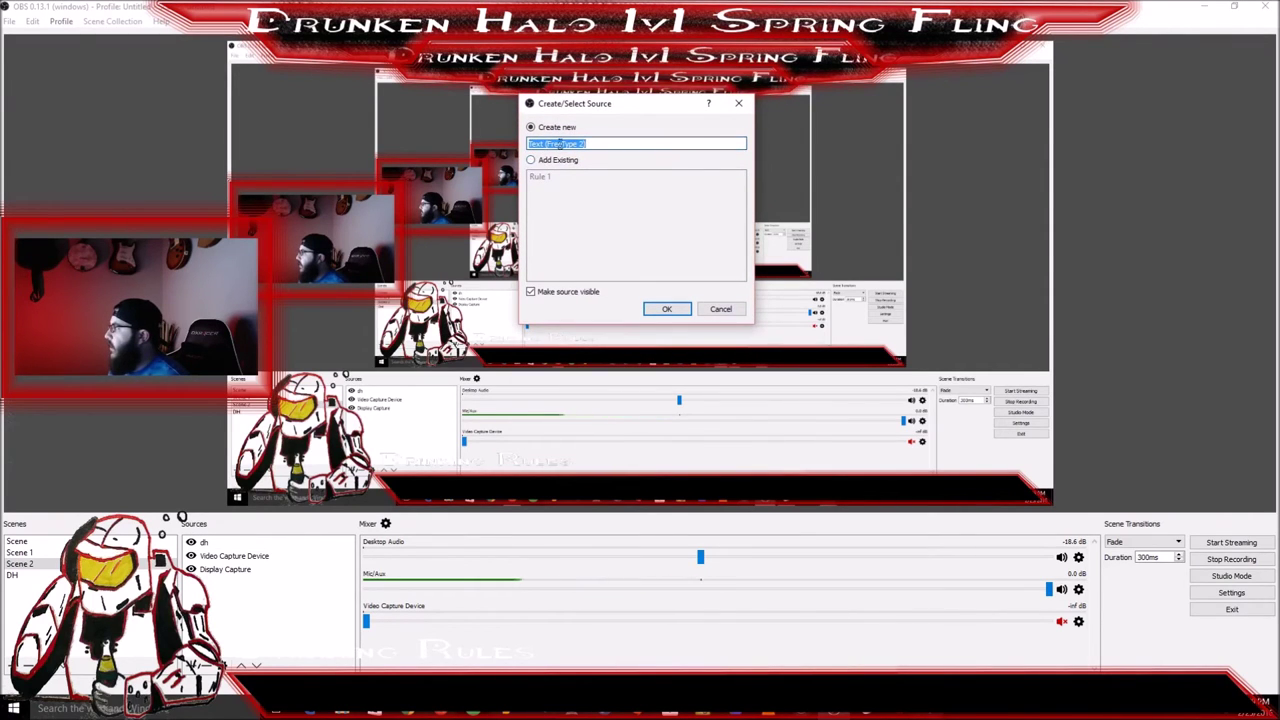
left_click(672, 310)
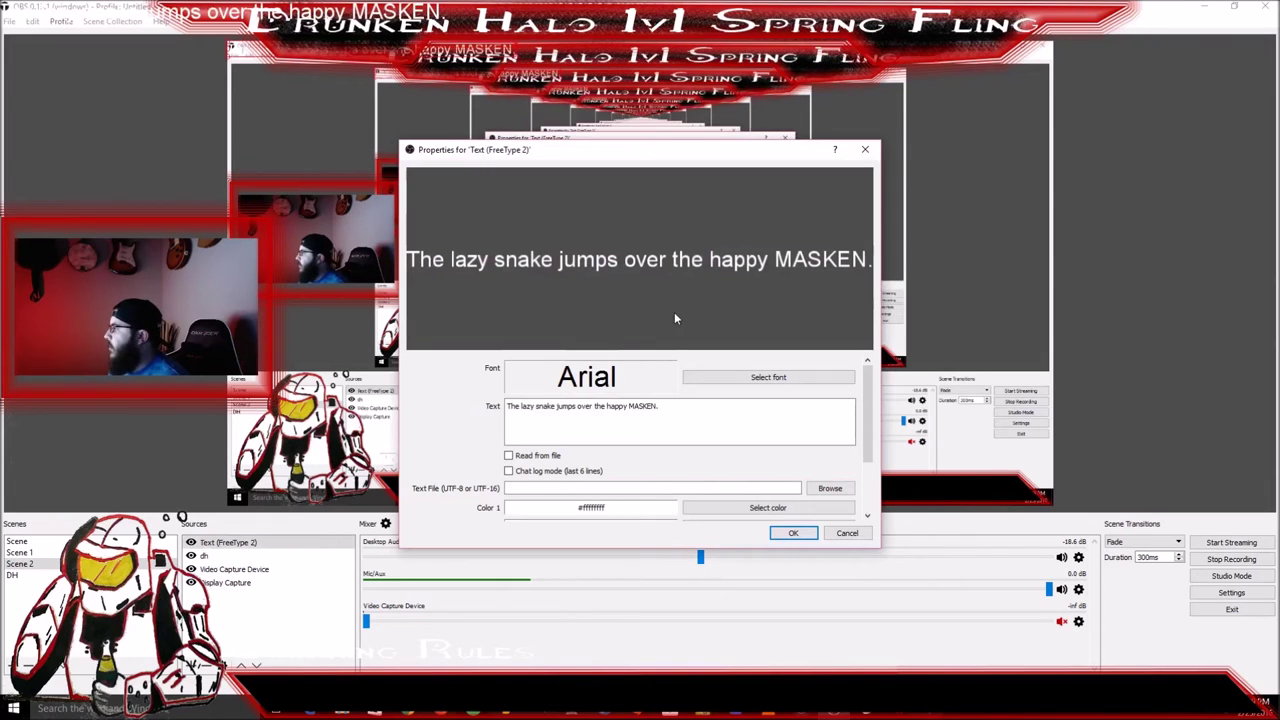
Try replacing most of the sample sentence in the Text (FreeType 2) properties with "gdgdgdfggrwgrwgrgr", discarding the change
left_click_drag(631, 157, 632, 104)
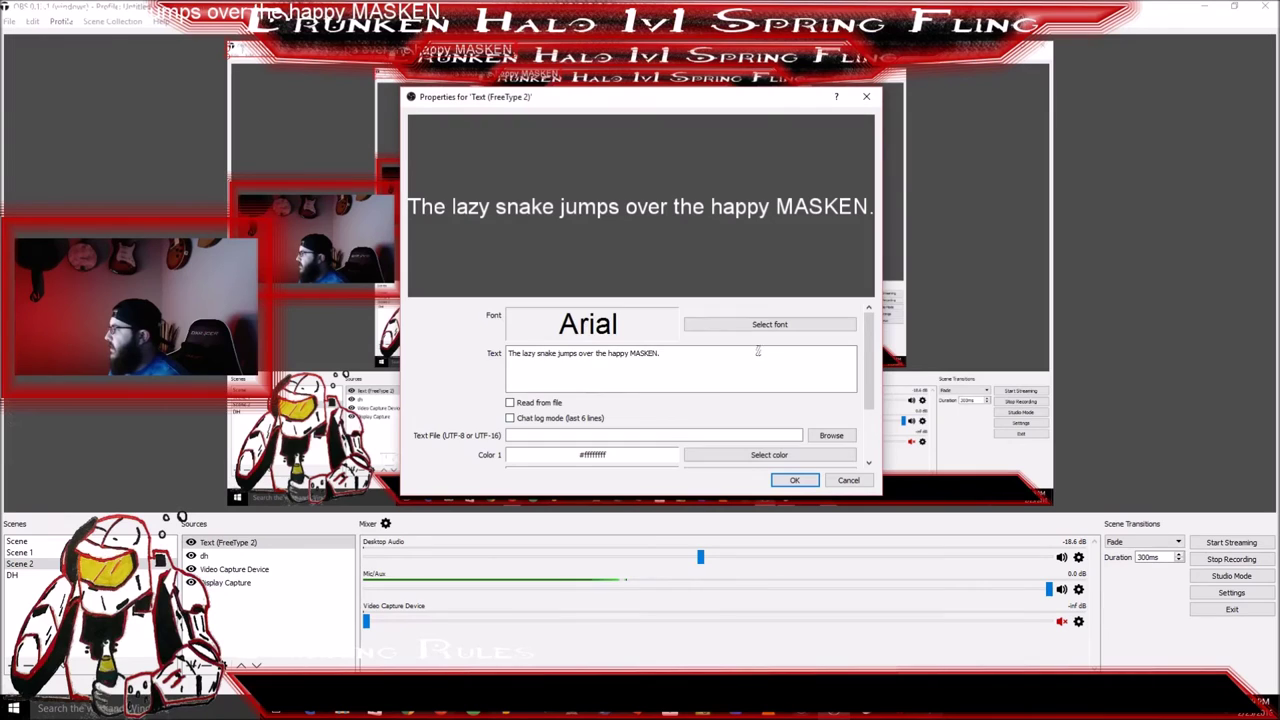
scroll(758, 350, "down", 3)
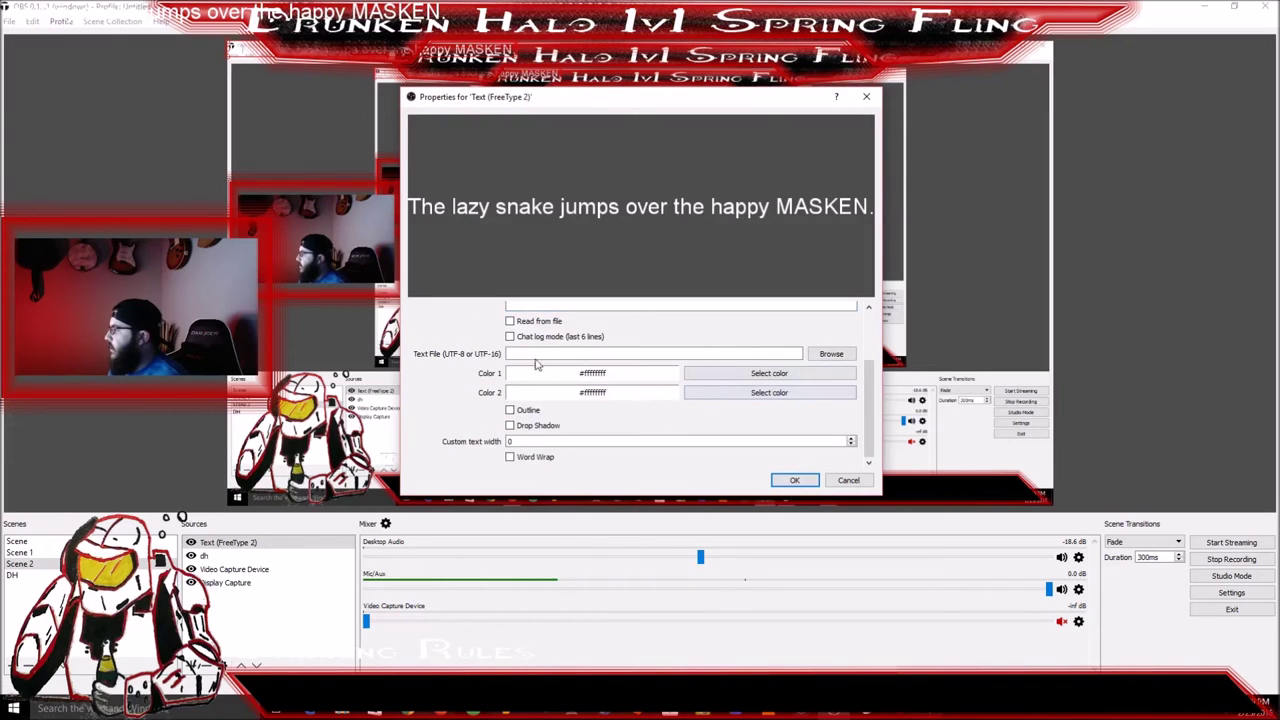
scroll(645, 402, "up", 3)
left_click(668, 360)
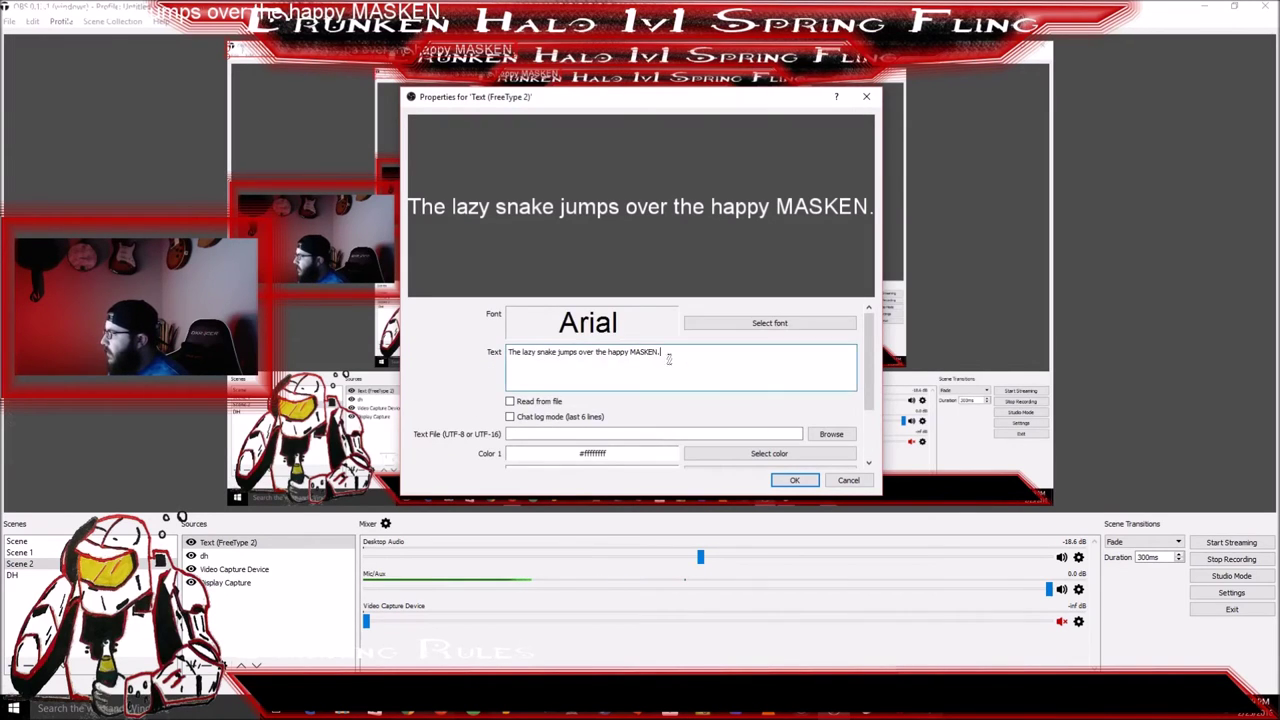
left_click_drag(531, 357, 664, 353)
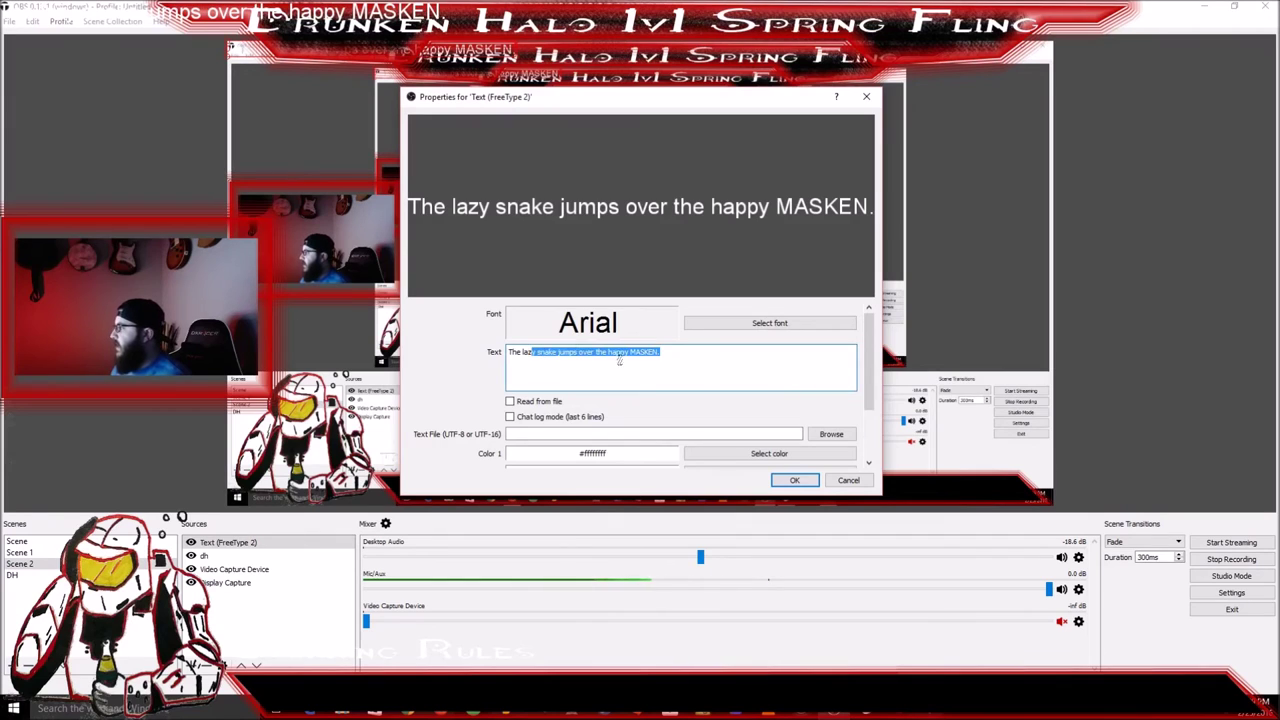
type("gdgdgdfggrwgrwgrgr")
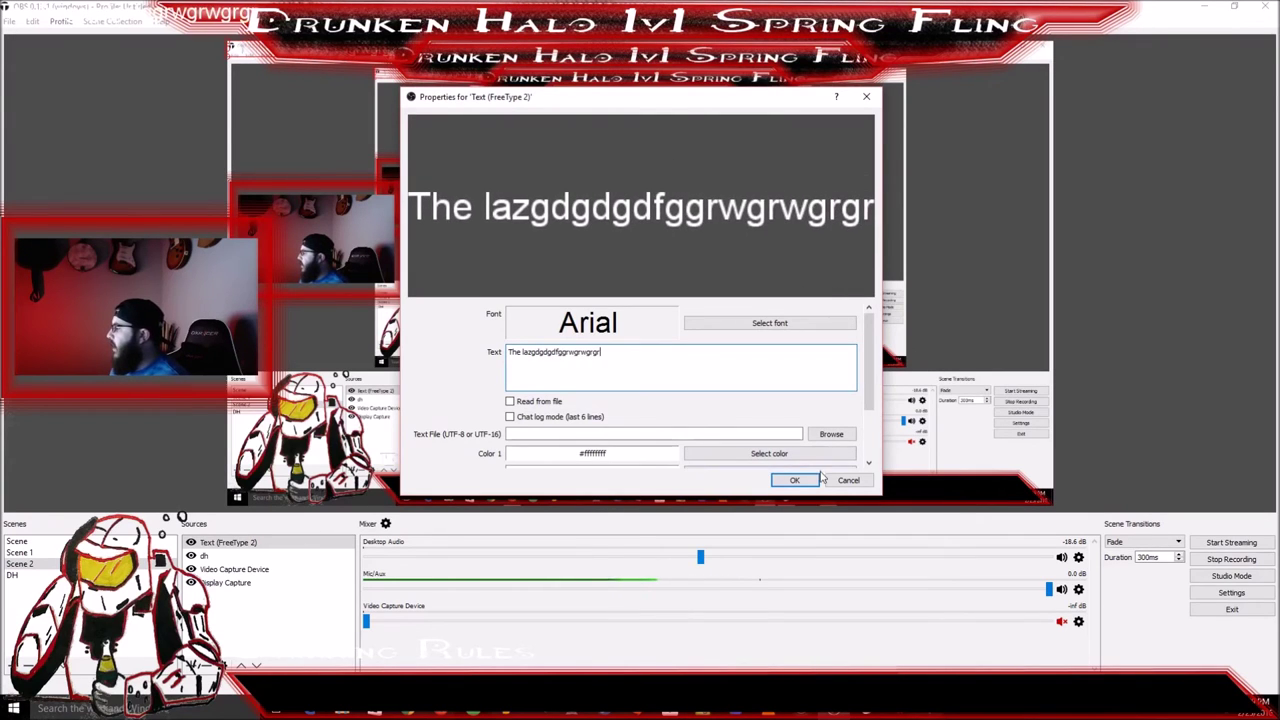
left_click(848, 480)
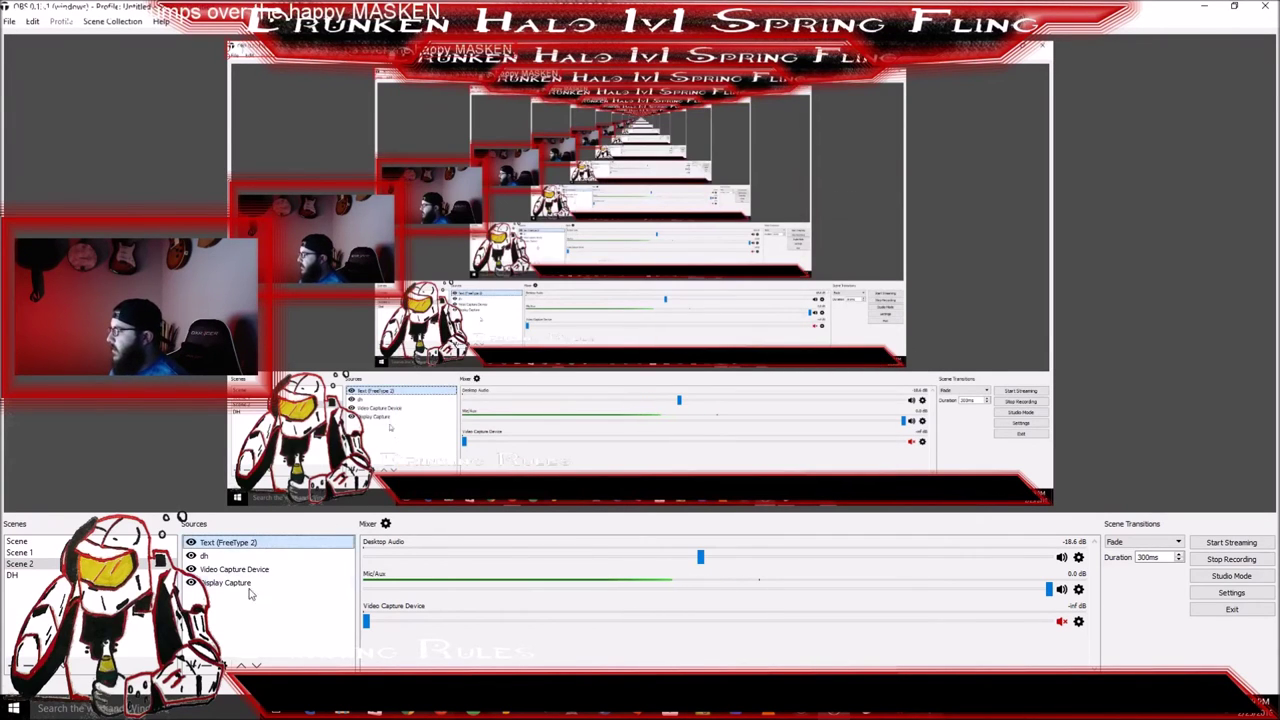
Remove the Text (FreeType 2) source from Scene 2
right_click(255, 549)
left_click(383, 575)
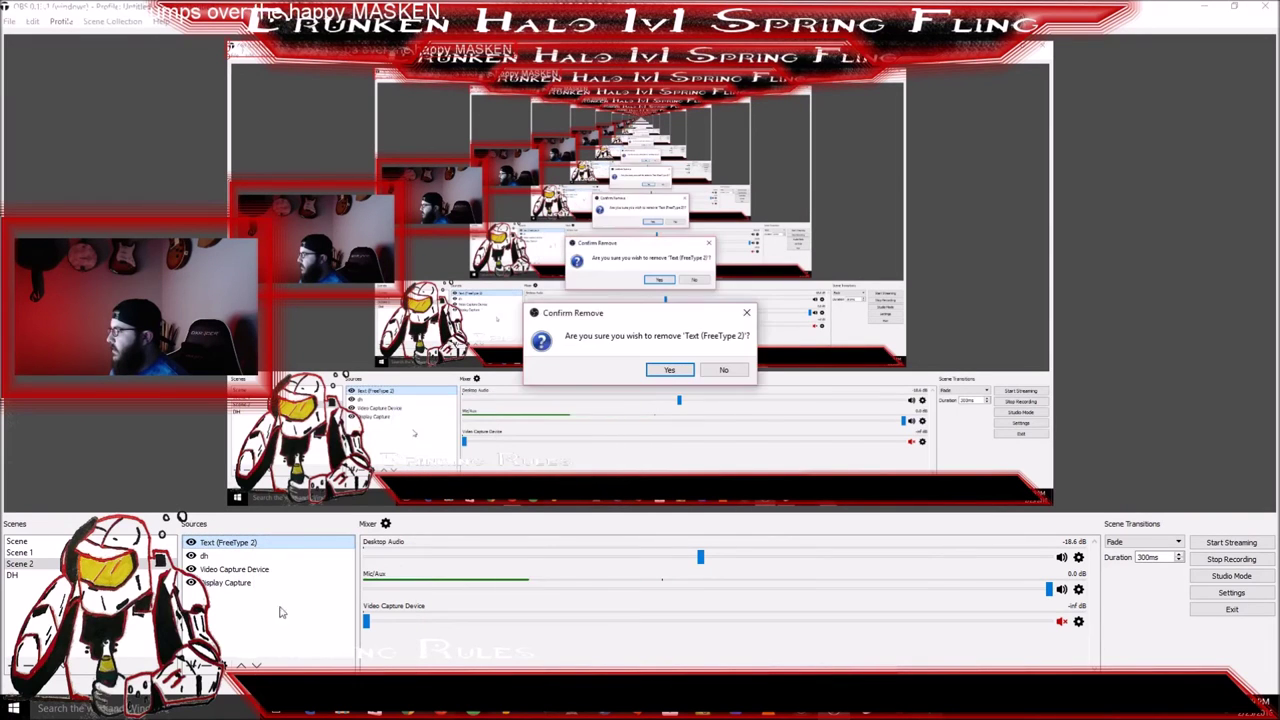
left_click(665, 371)
Add the existing Rule 1 text source to Scene 2, keeping the source visible
right_click(310, 599)
mouse_move(330, 609)
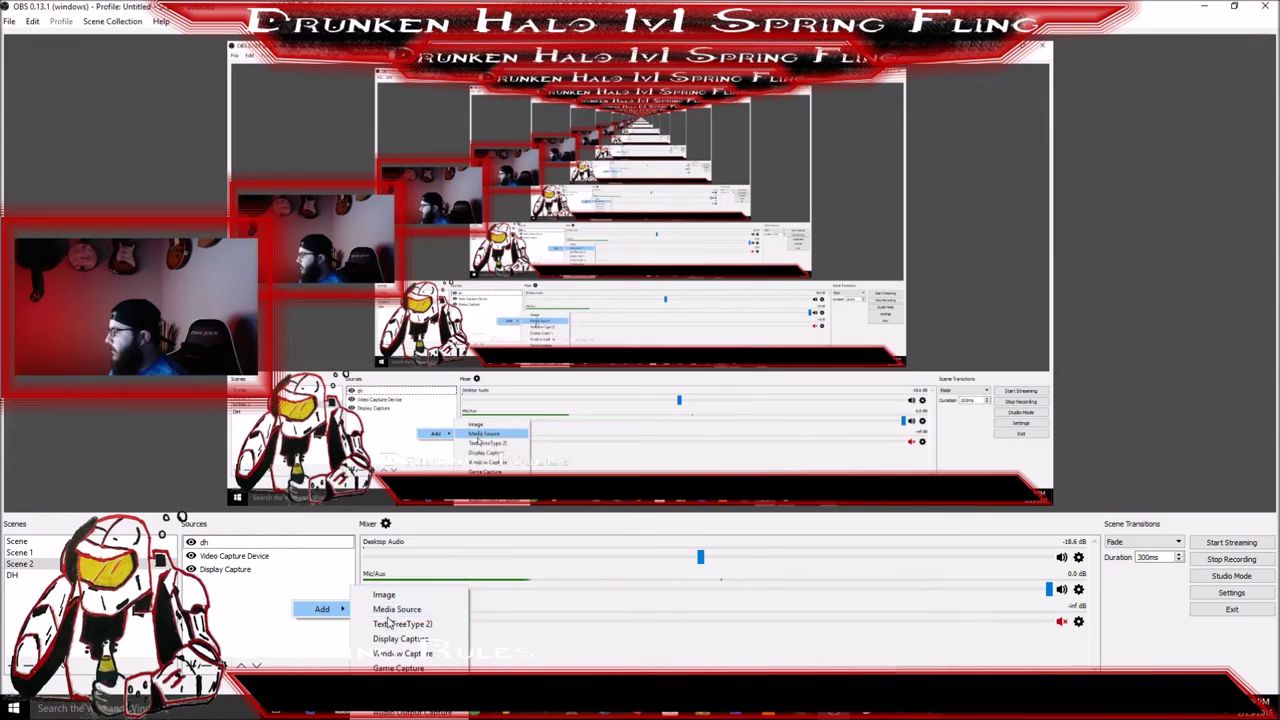
left_click(390, 623)
left_click(555, 295)
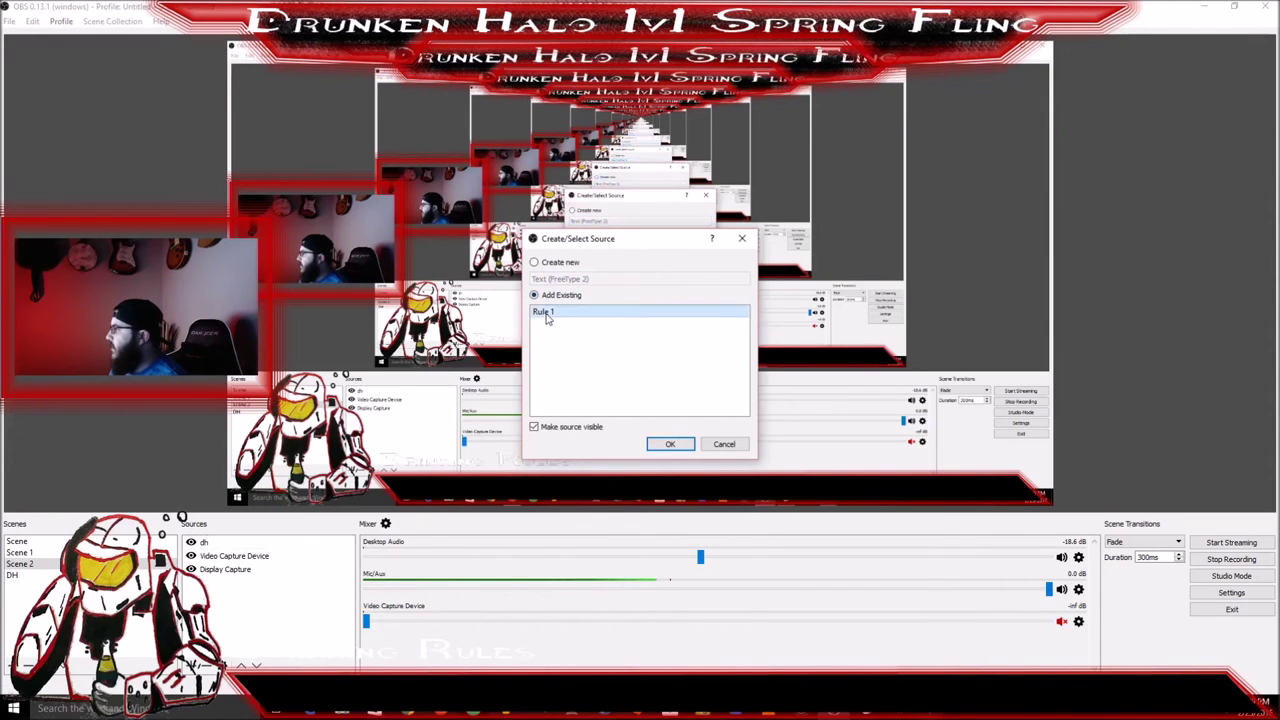
left_click(671, 444)
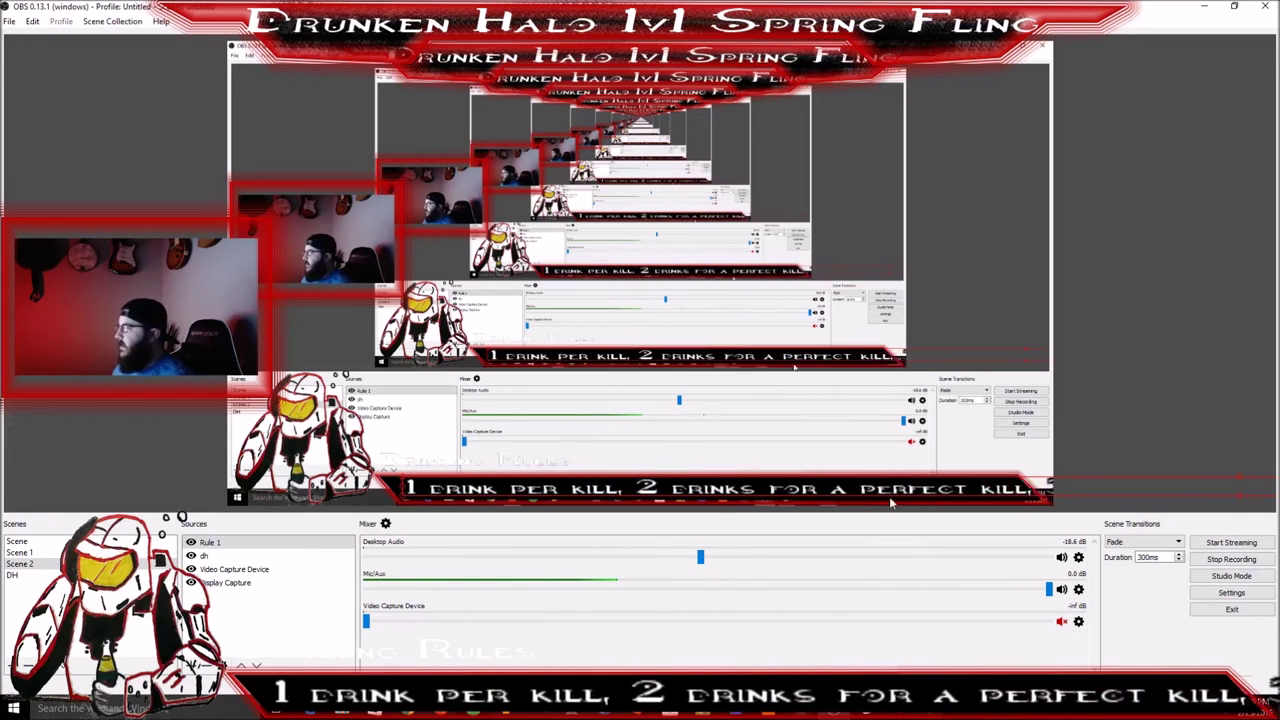
Review the Rule 1 text source's properties, including font, text, colors, outline, drop shadow and word wrap, without changing them
right_click(253, 547)
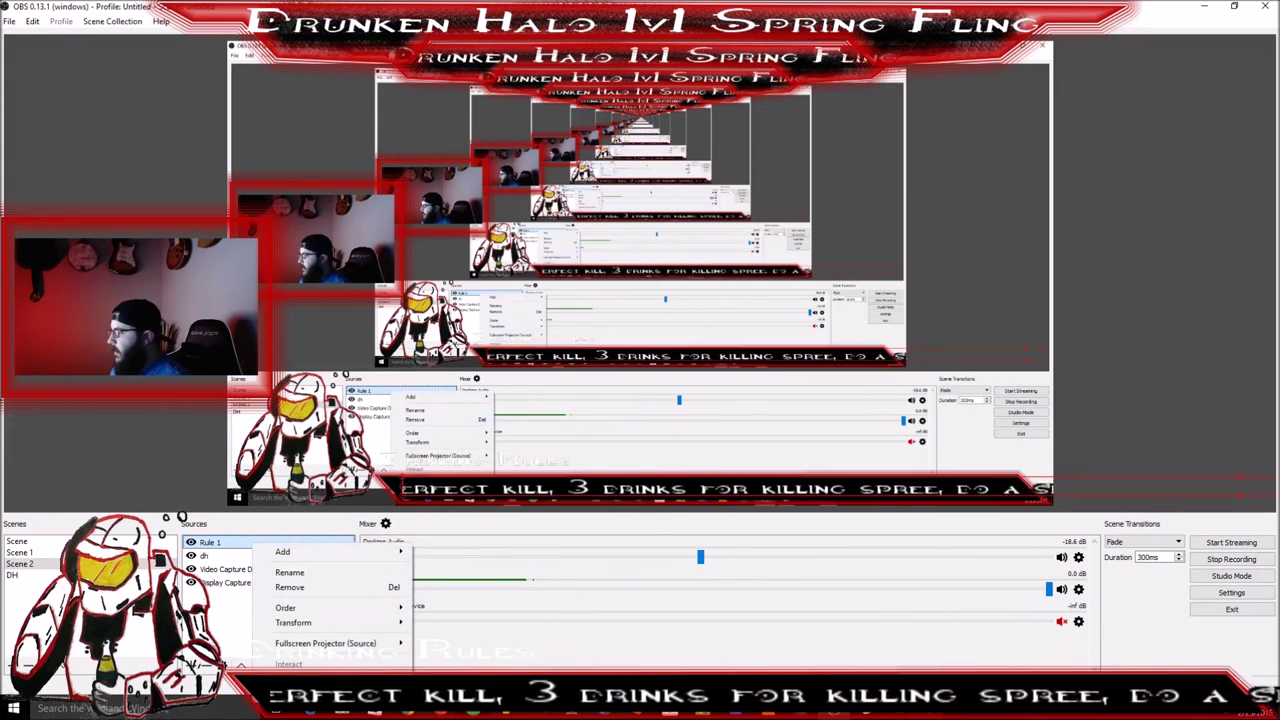
left_click(290, 696)
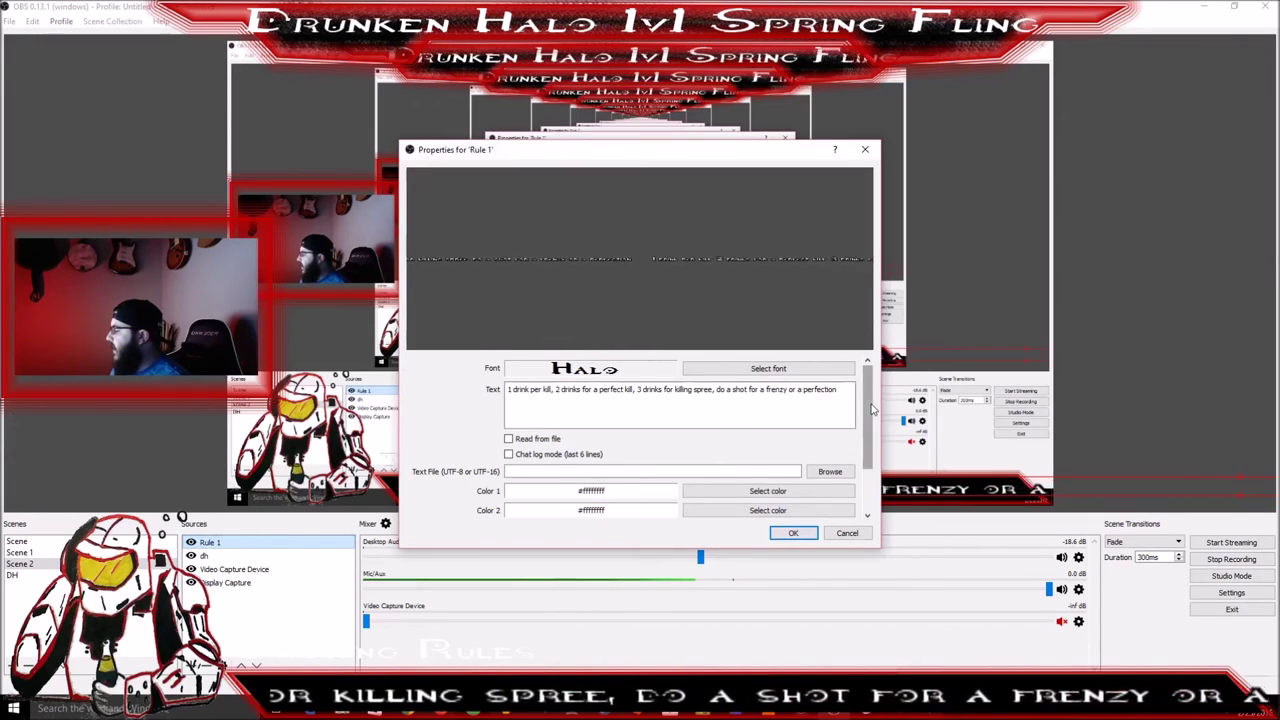
scroll(870, 420, "down", 3)
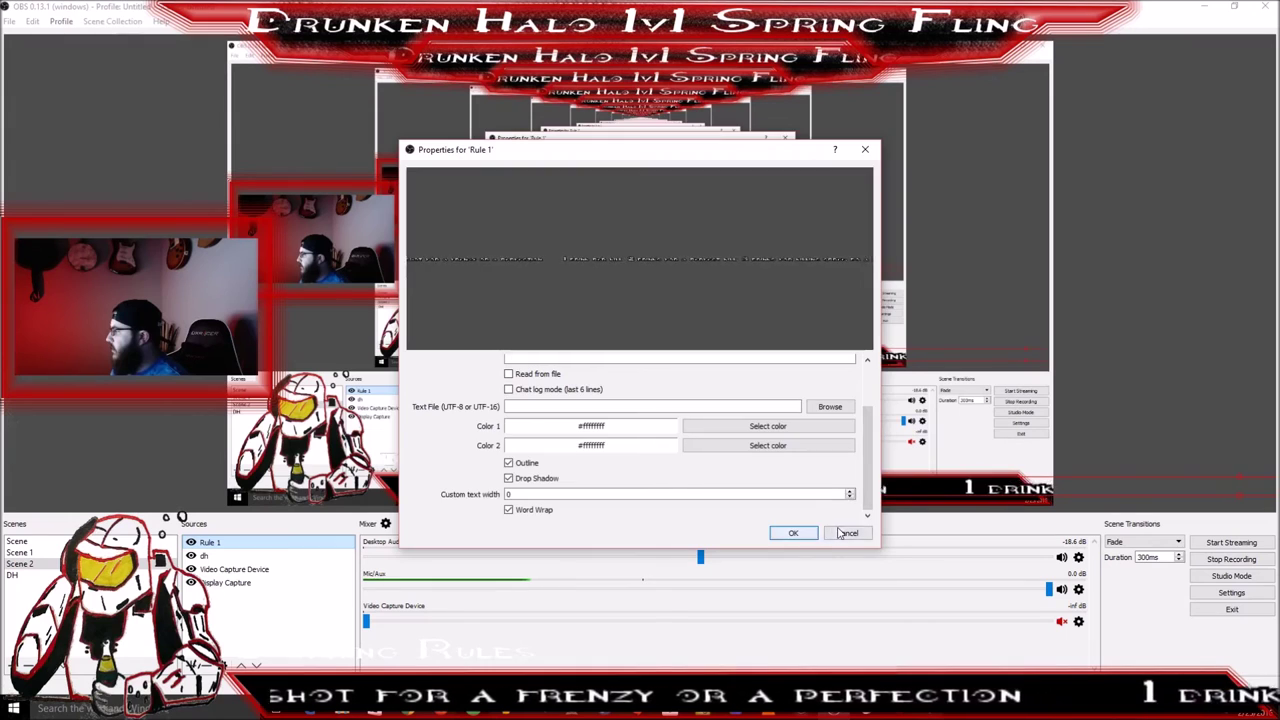
left_click(840, 533)
Set the horizontal speed of the Scroll filter on the Rule 1 text source to 79
right_click(246, 542)
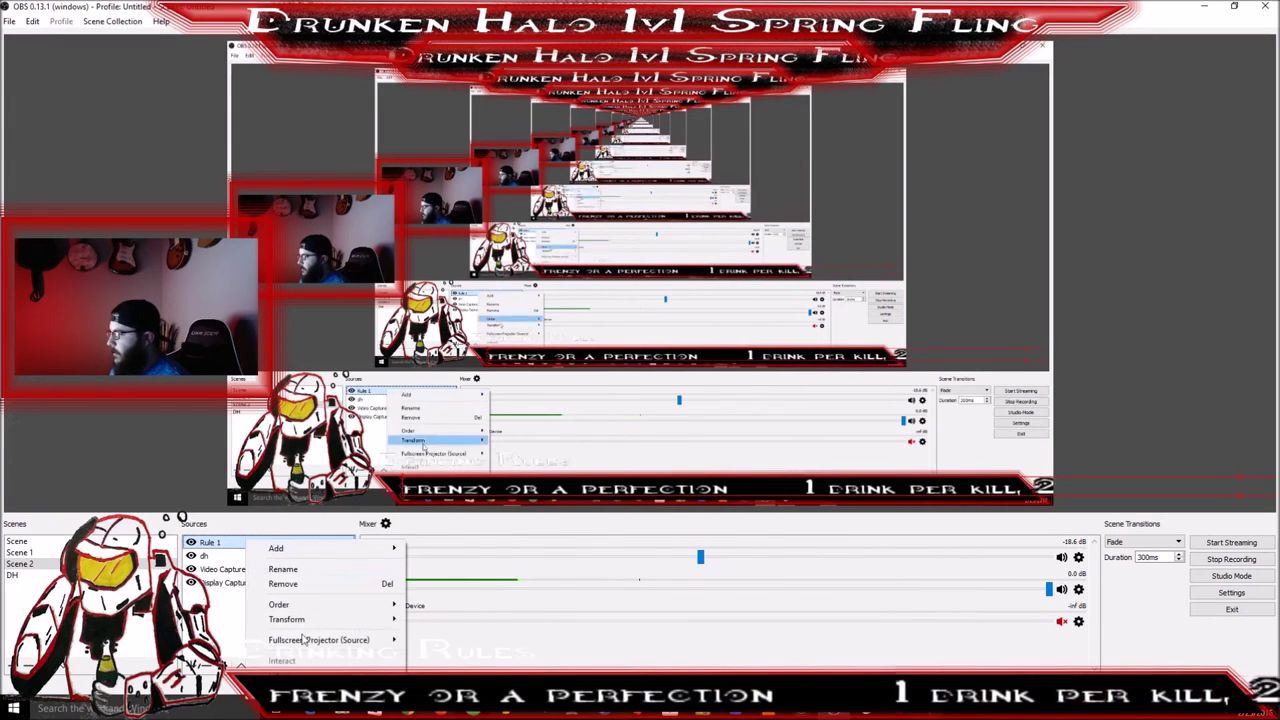
left_click(285, 677)
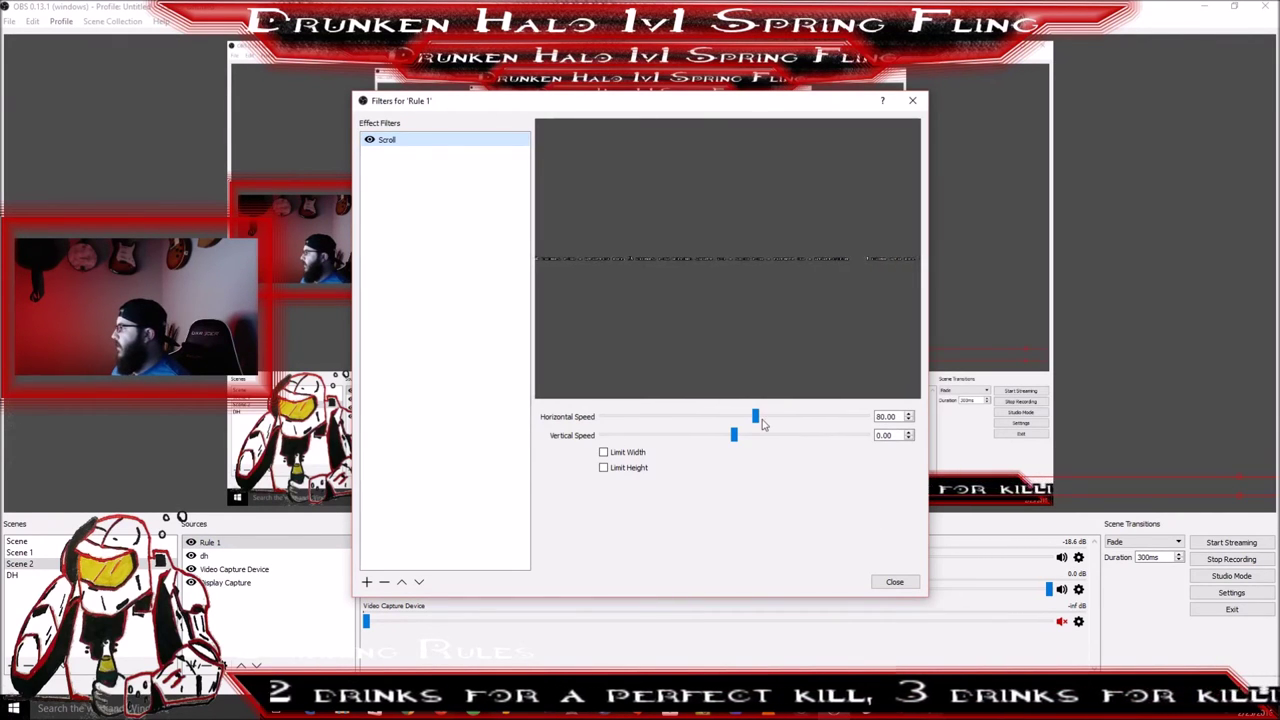
left_click_drag(757, 418, 821, 419)
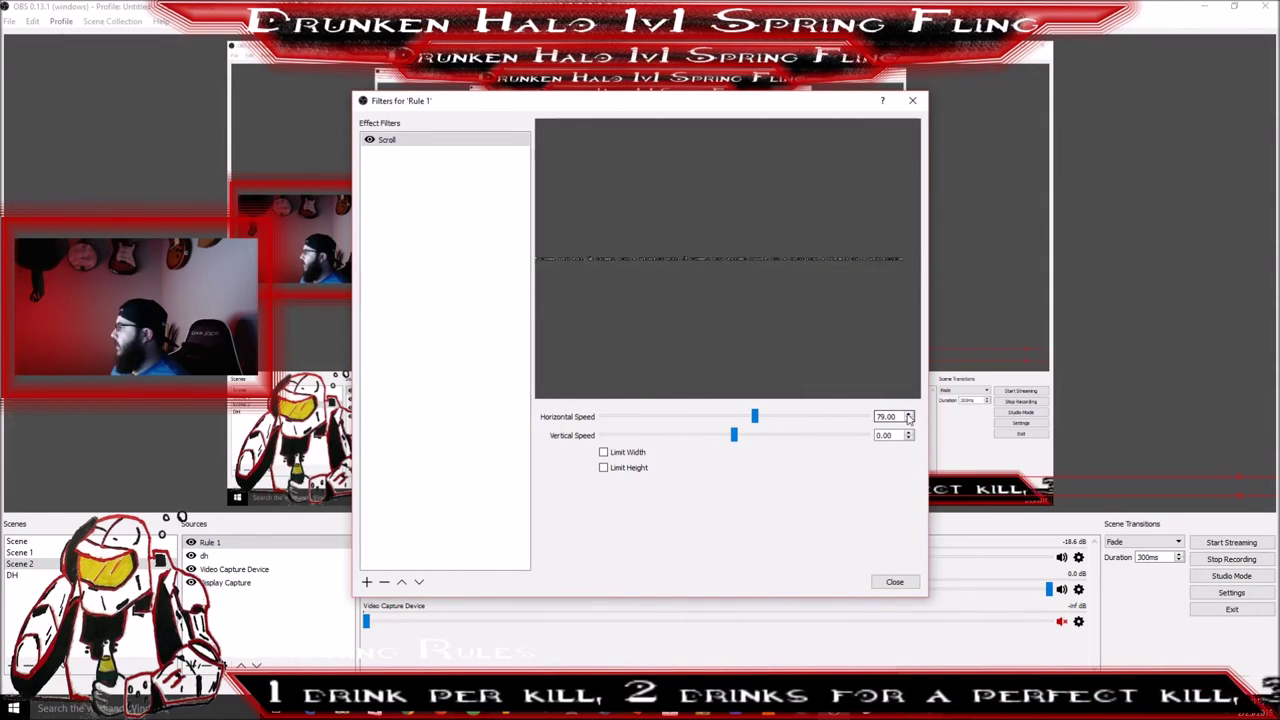
left_click(894, 582)
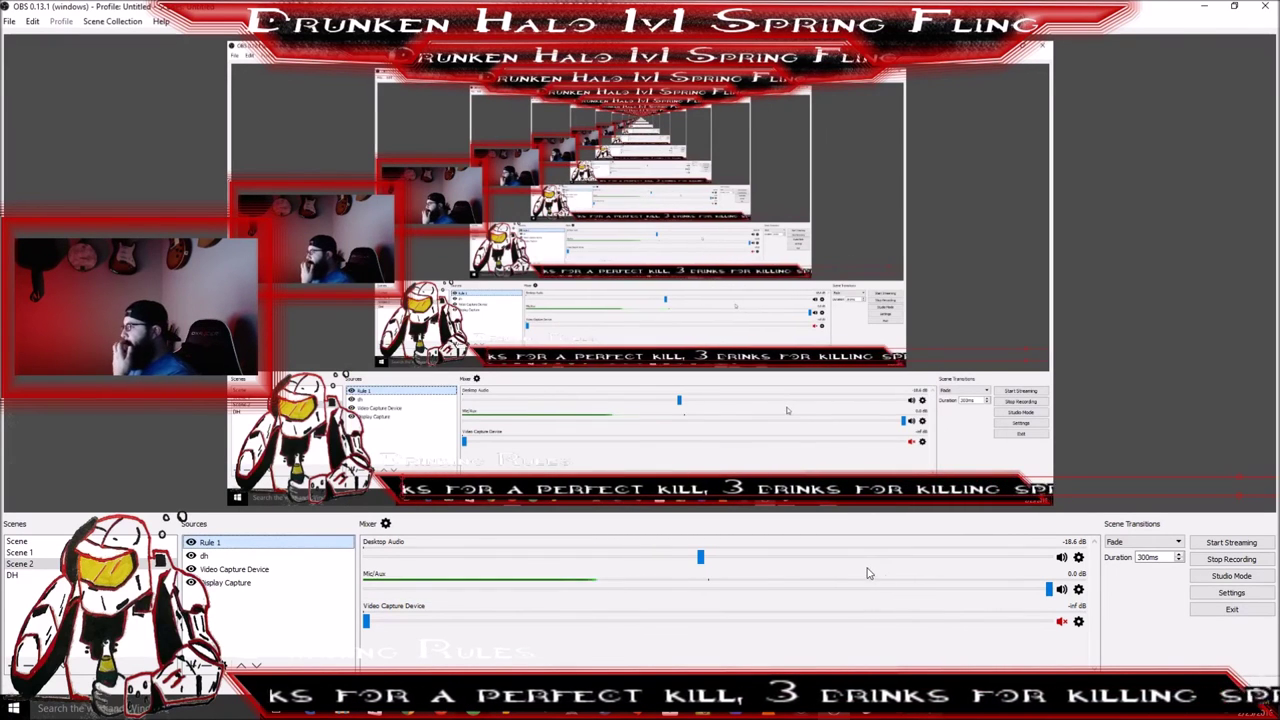
Review the source types that can be added to Scene 2 without adding one
left_click(249, 590)
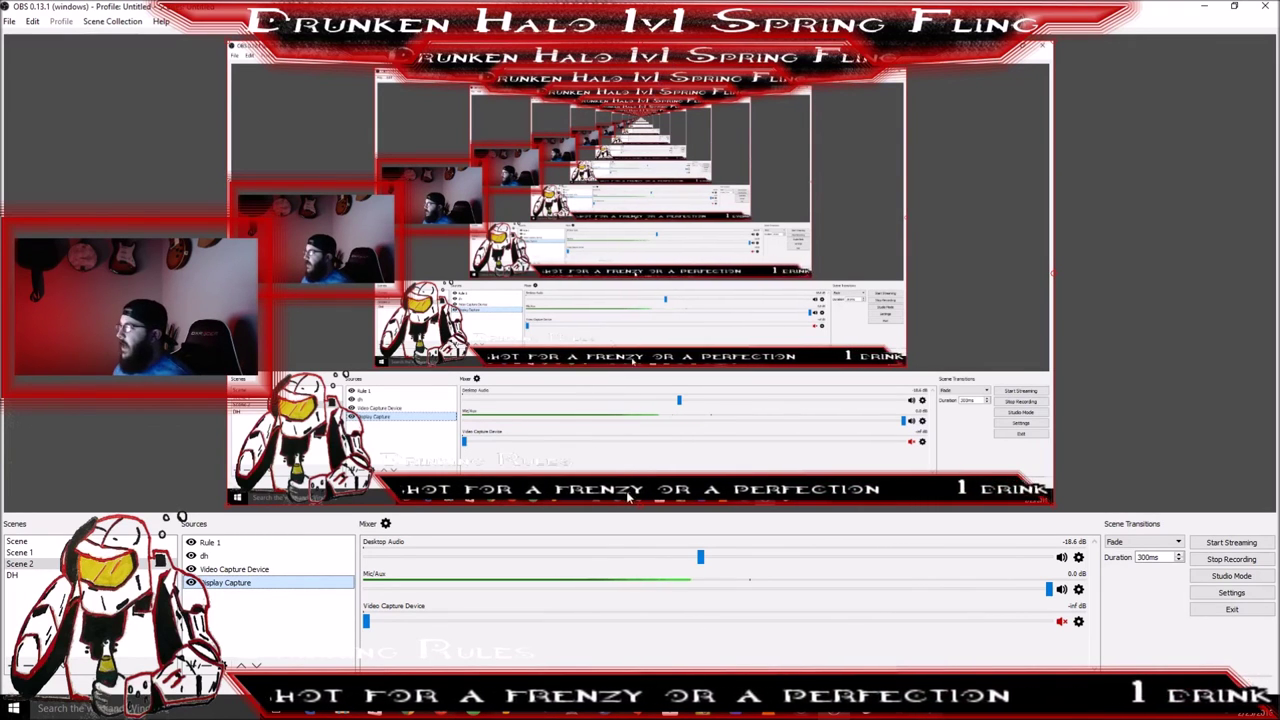
right_click(222, 607)
mouse_move(254, 622)
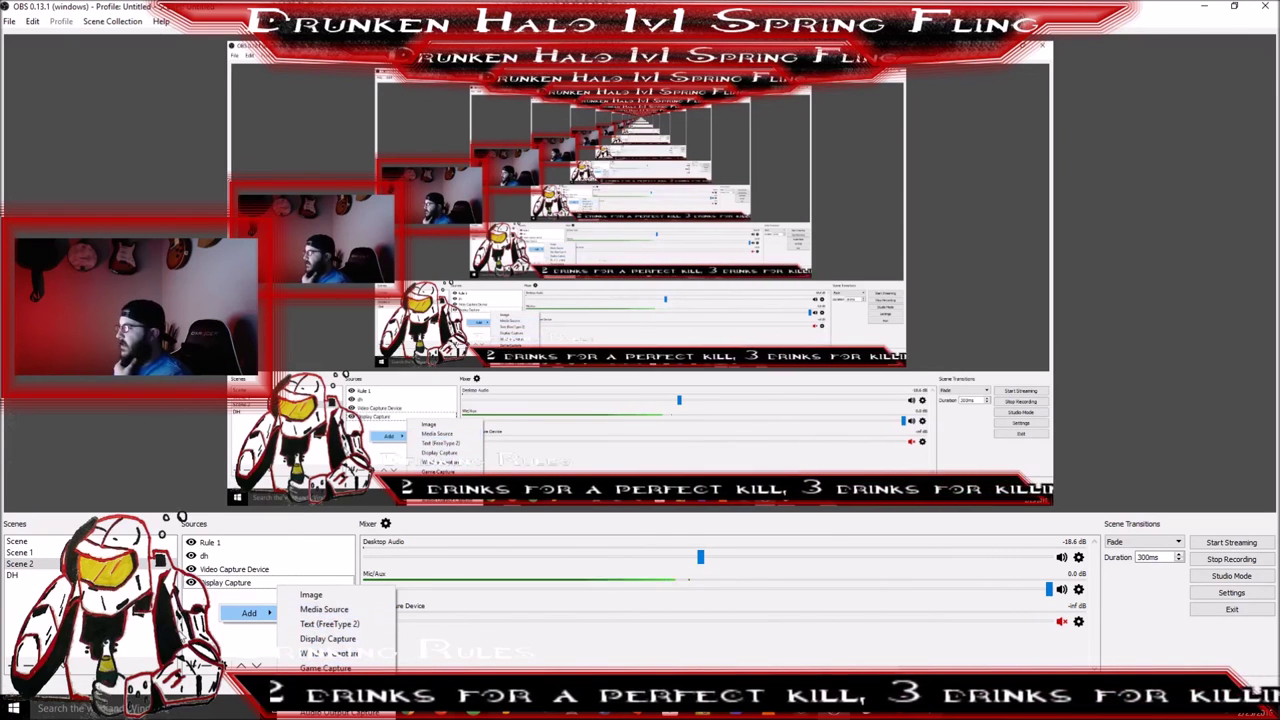
key("Escape")
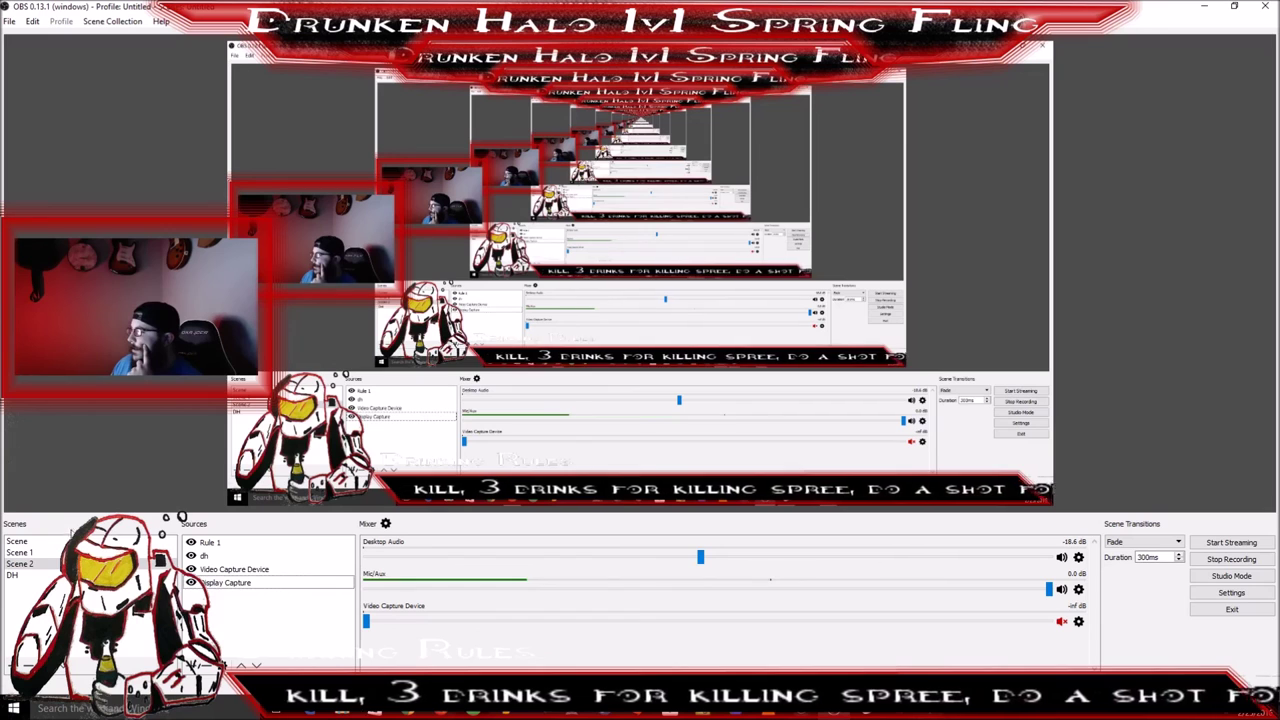
Examine the layering order of Rule 1, dh, Video Capture Device and Display Capture by selecting them in turn
left_click(253, 568)
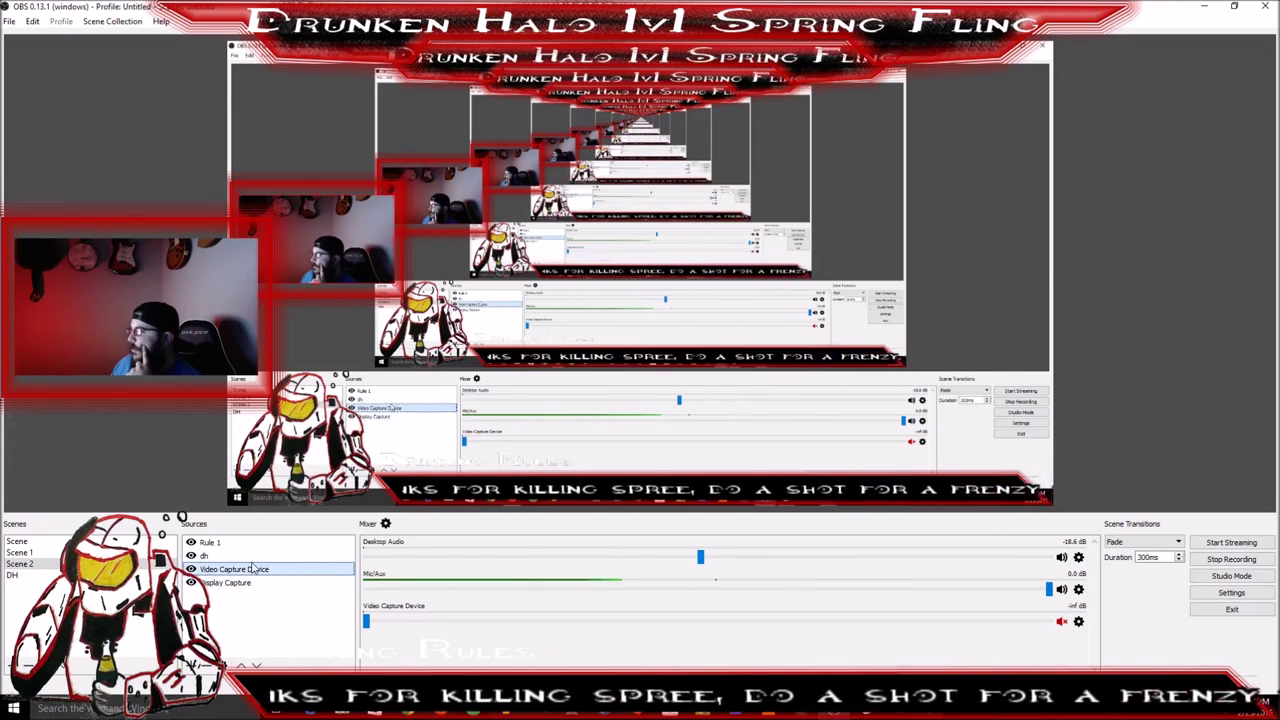
left_click(265, 555)
left_click(282, 544)
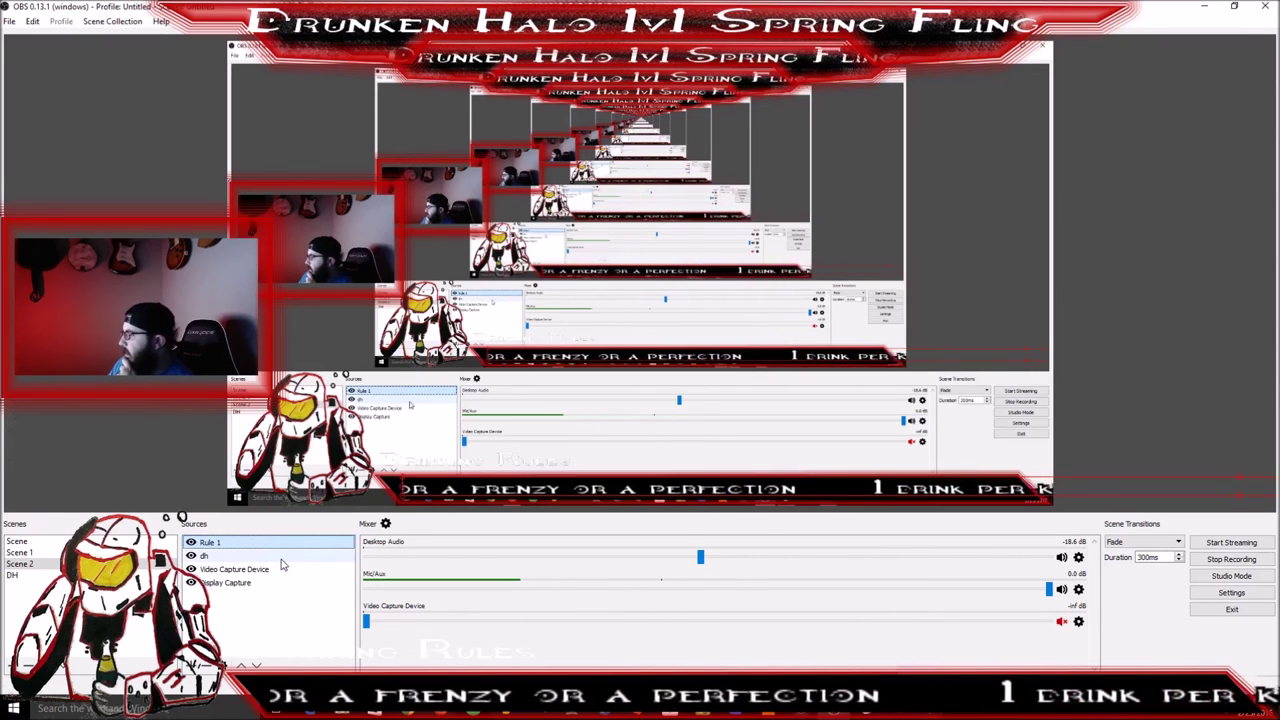
left_click(270, 555)
left_click(275, 568)
left_click(262, 582)
left_click(273, 567)
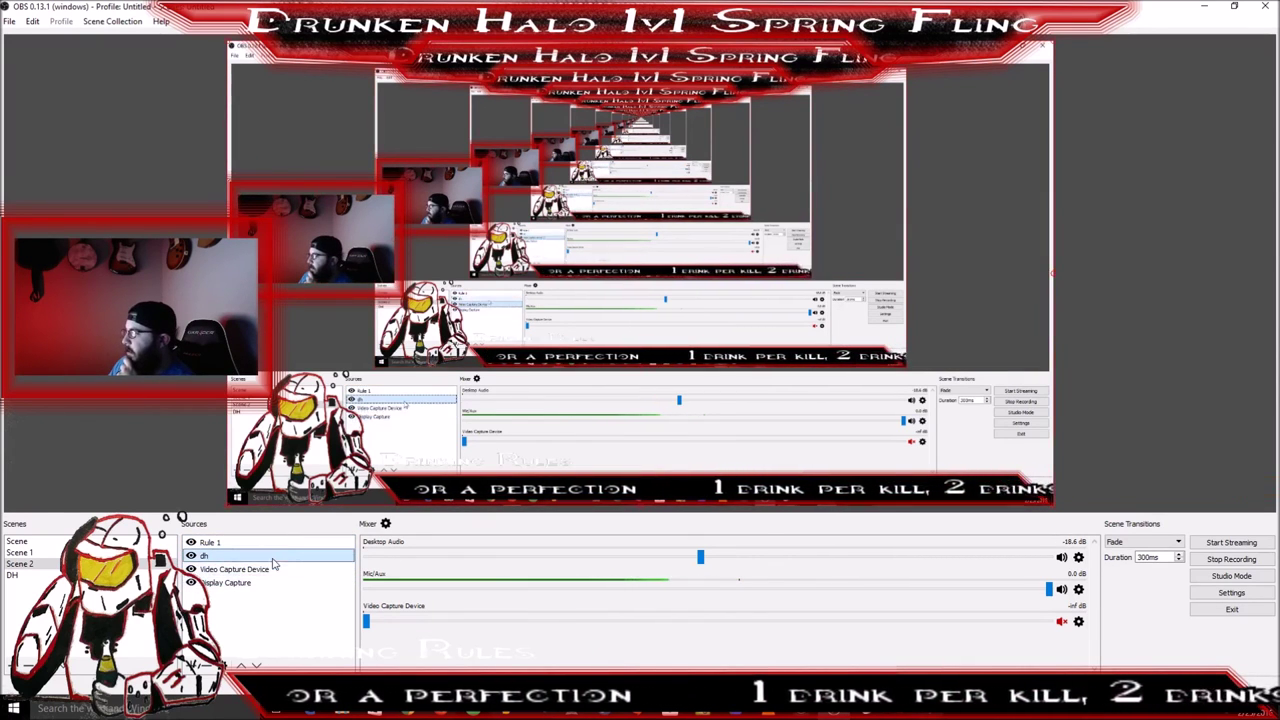
left_click(276, 543)
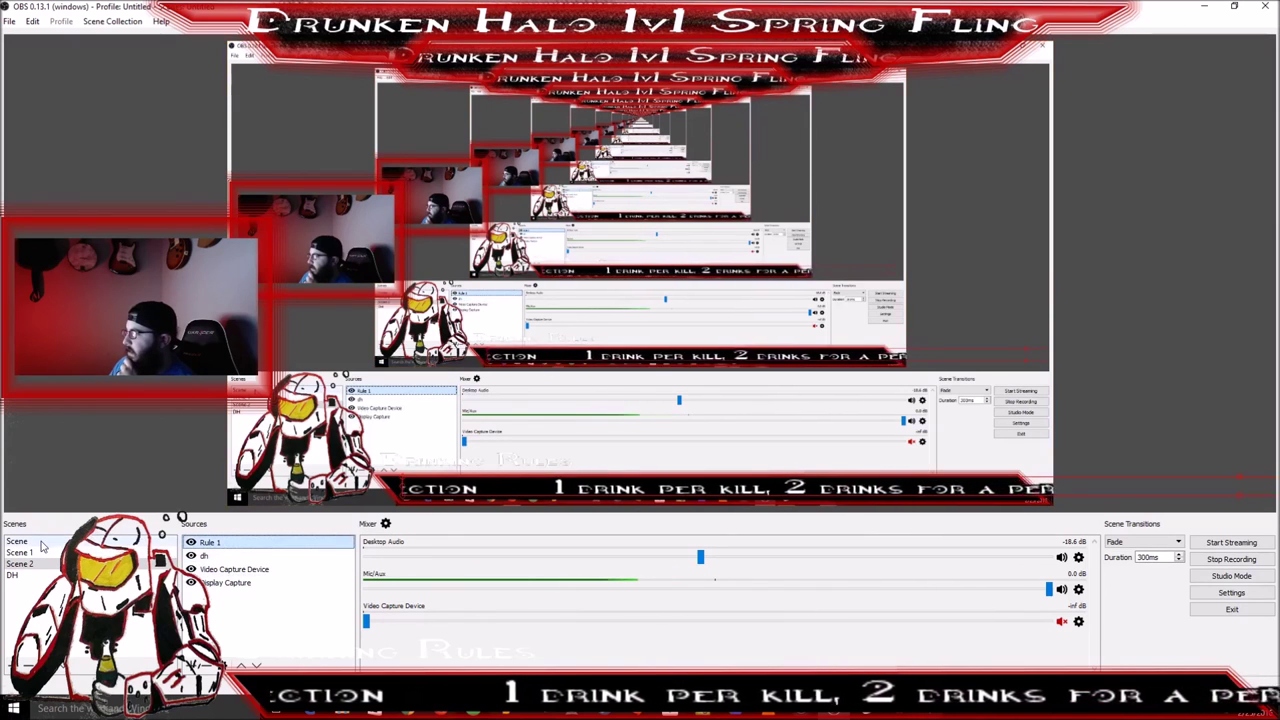
Remove the dh, Rule 1 and Video Capture Device sources from Scene 2, leaving only Display Capture
right_click(262, 556)
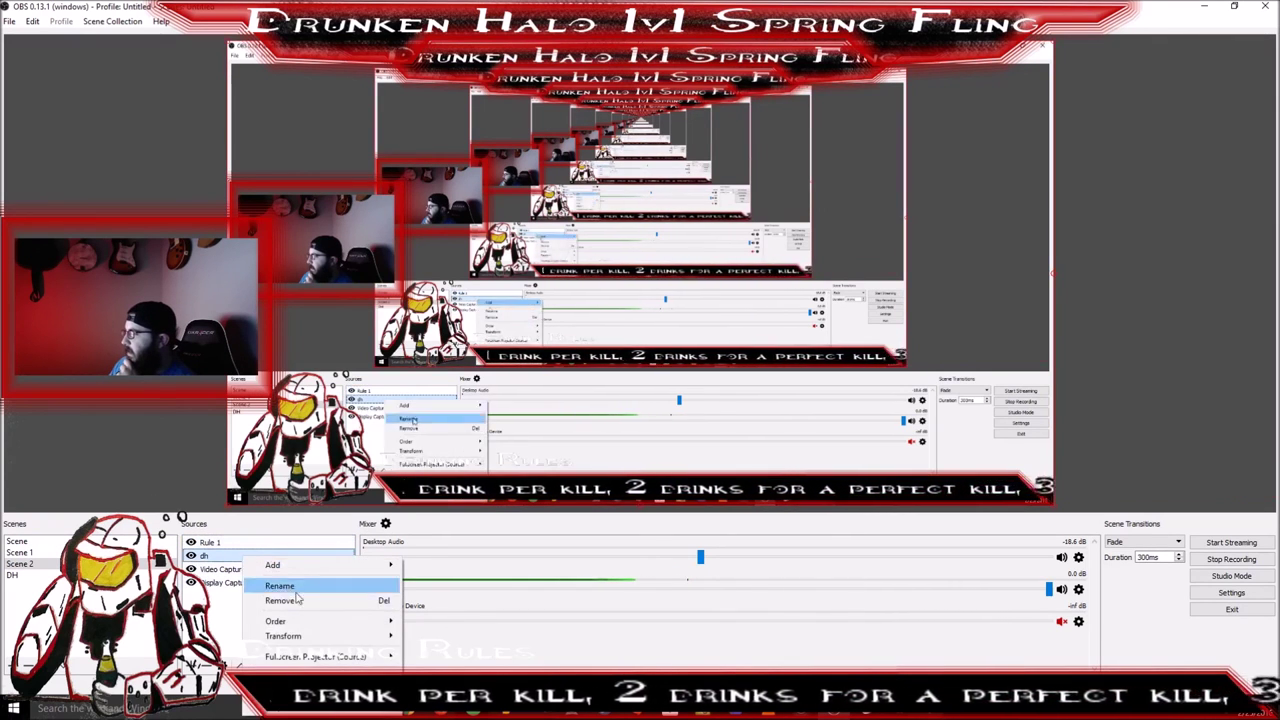
left_click(280, 600)
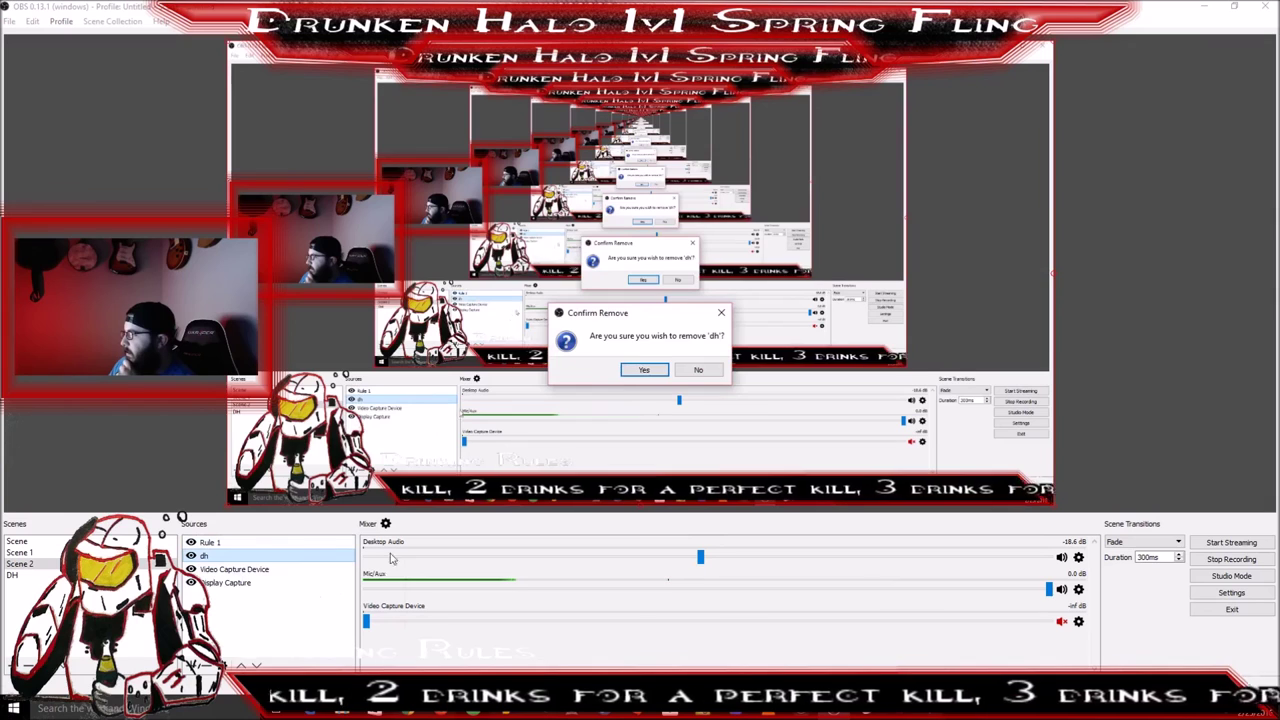
left_click(643, 370)
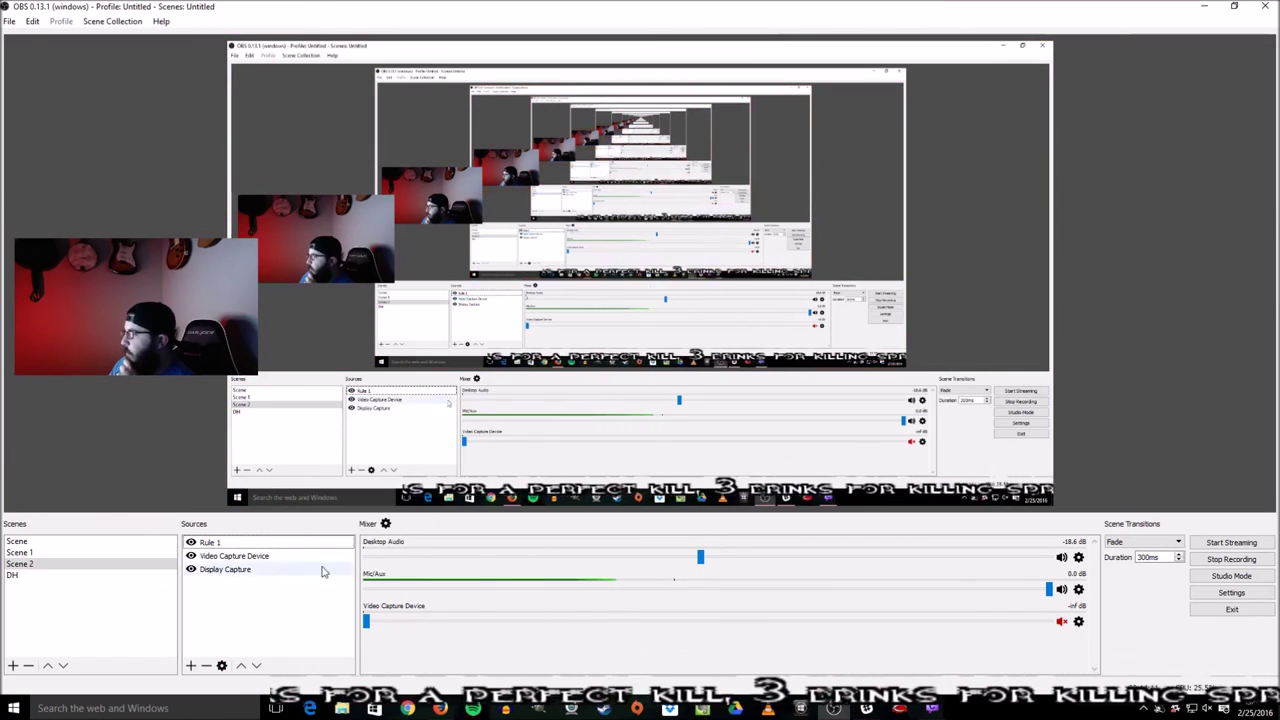
right_click(265, 543)
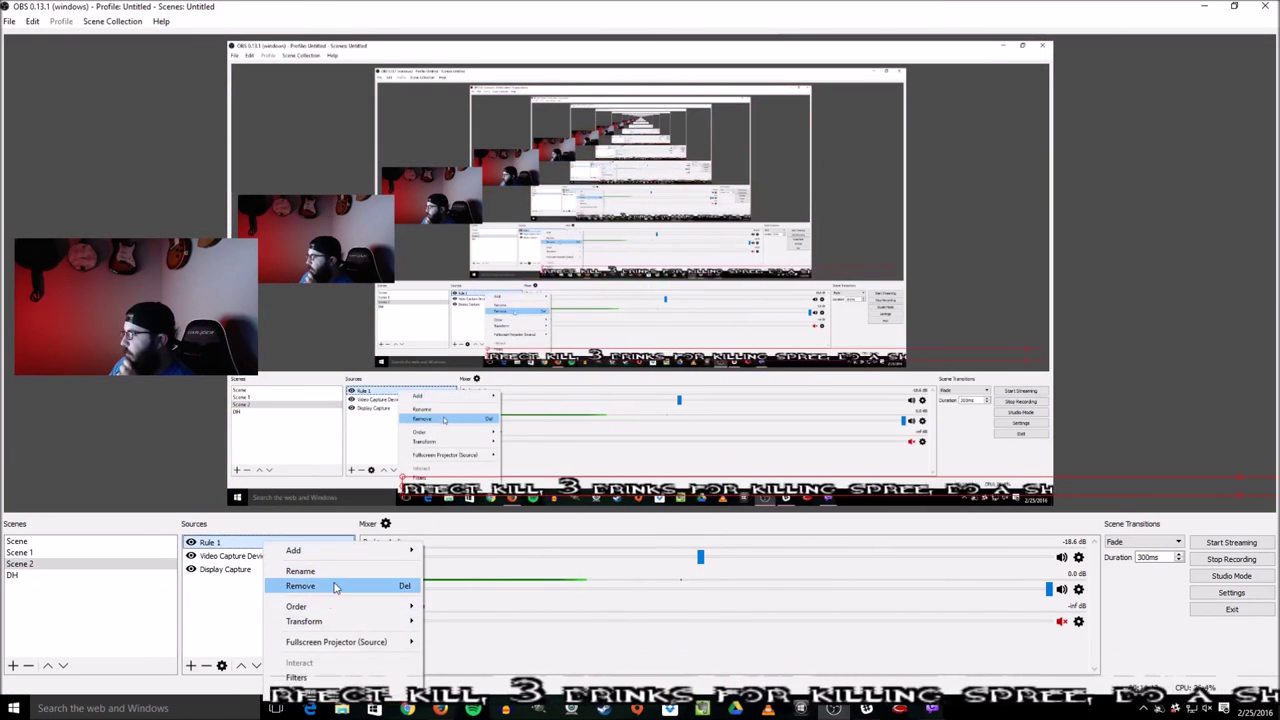
left_click(300, 586)
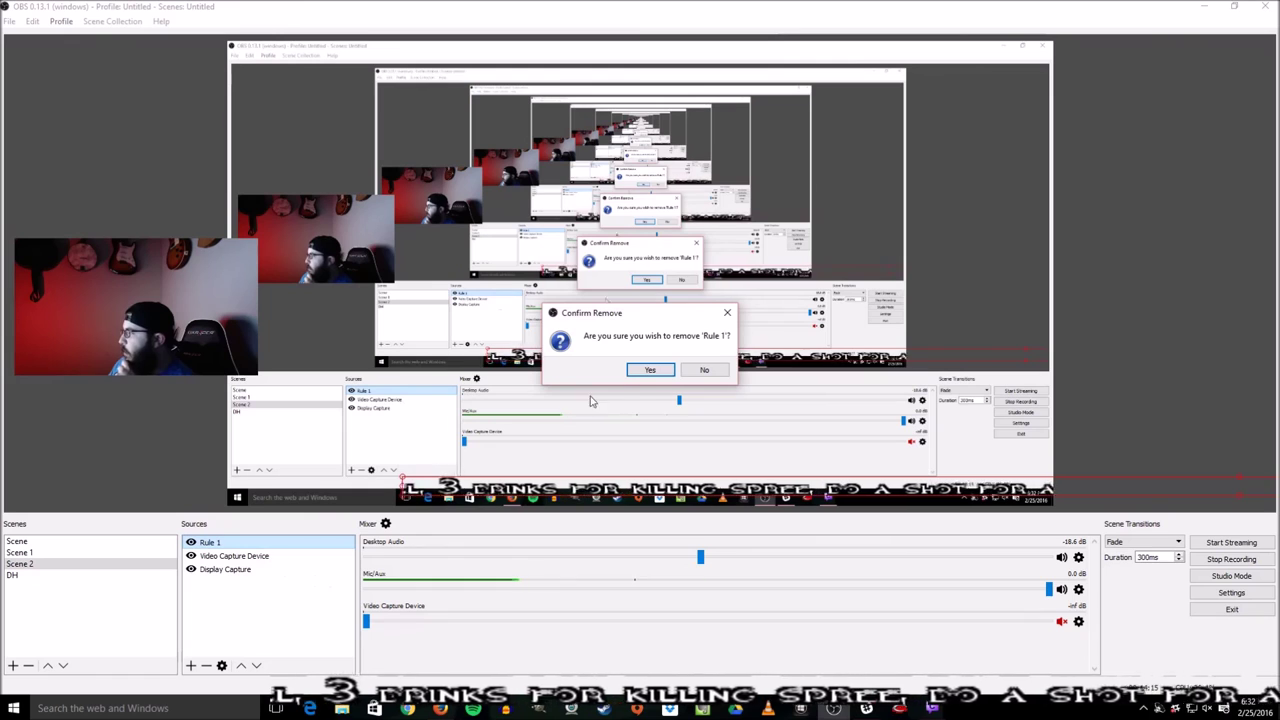
left_click(650, 370)
right_click(285, 546)
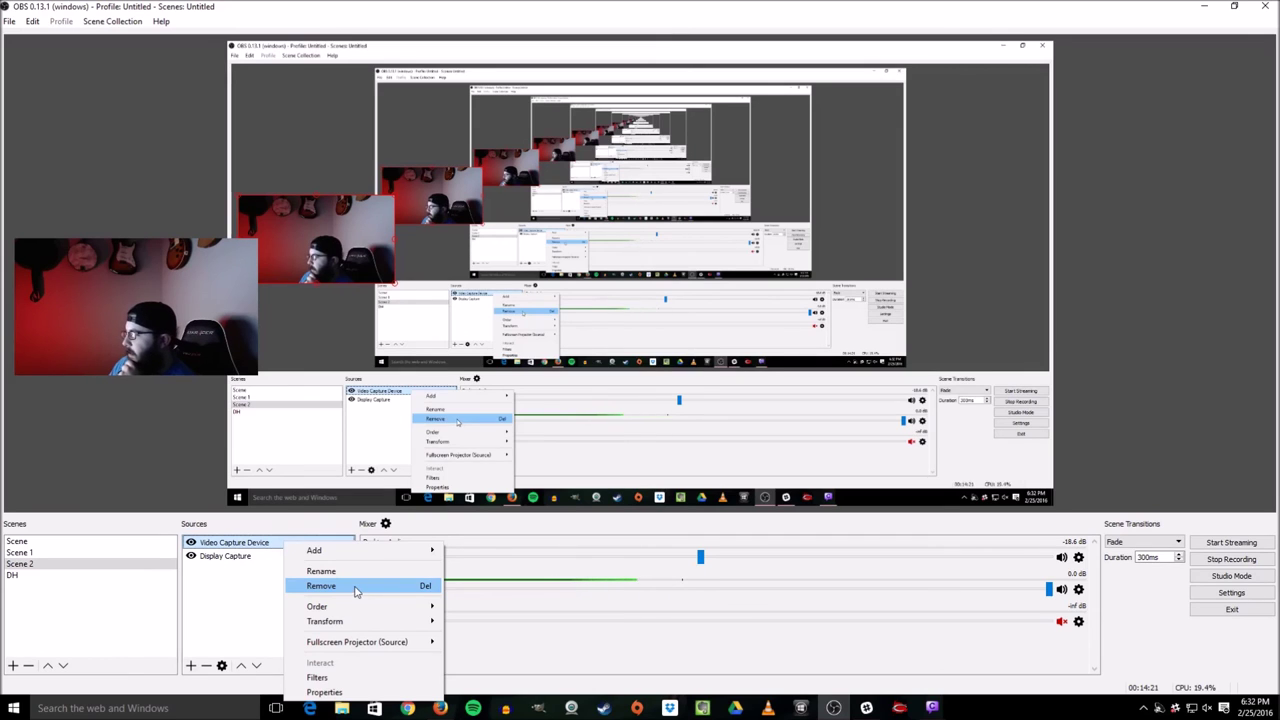
left_click(356, 588)
left_click(677, 370)
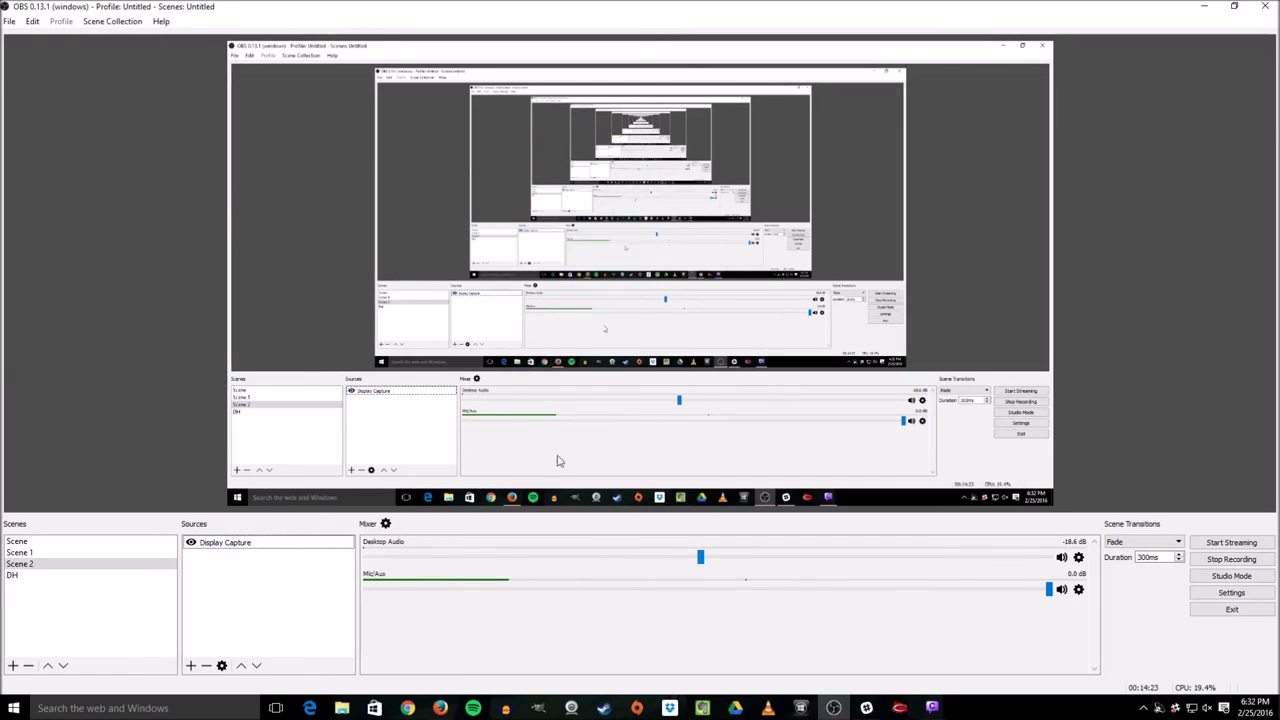
Preview the scene named Scene with its game overlay, and return to Scene 2
left_click(38, 562)
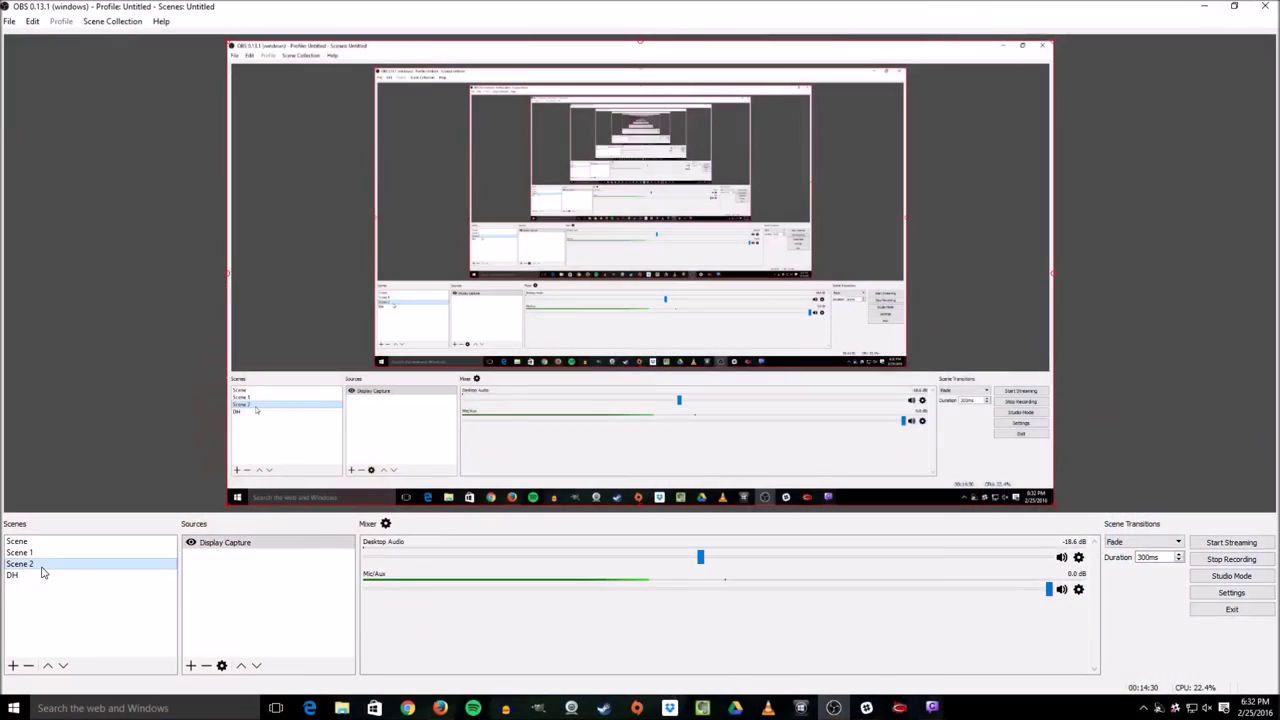
left_click(20, 541)
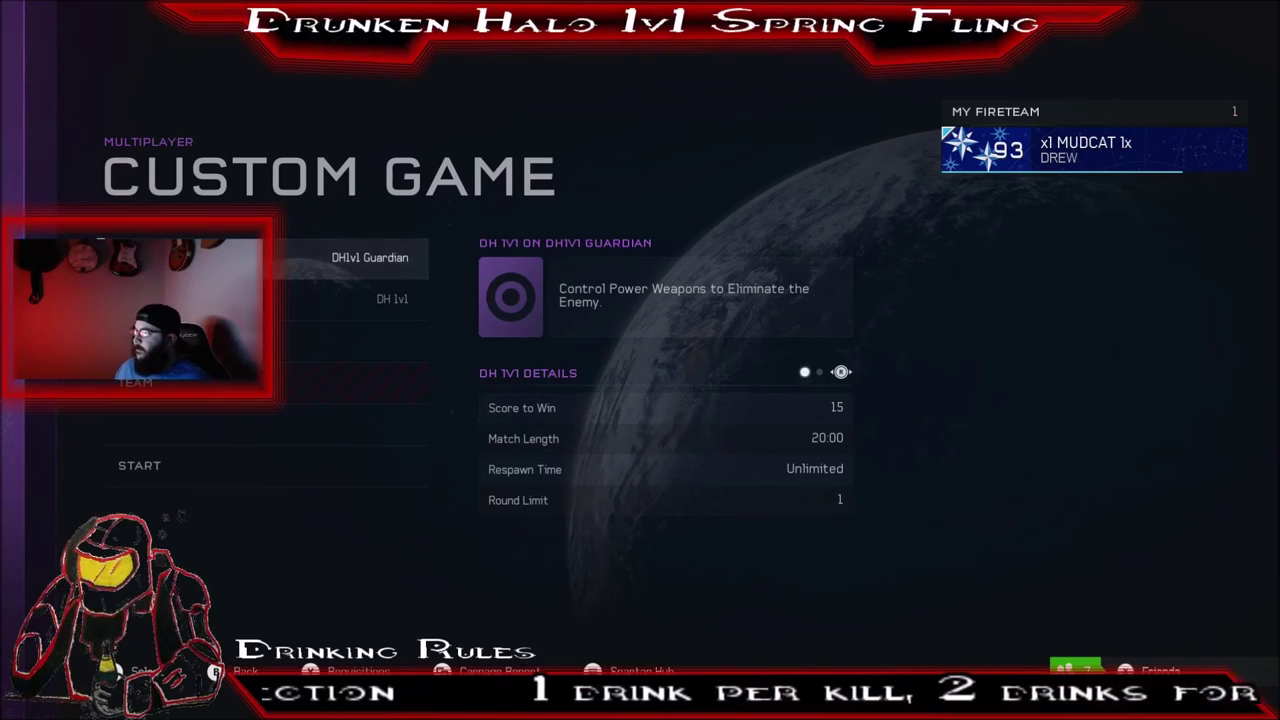
left_click(58, 566)
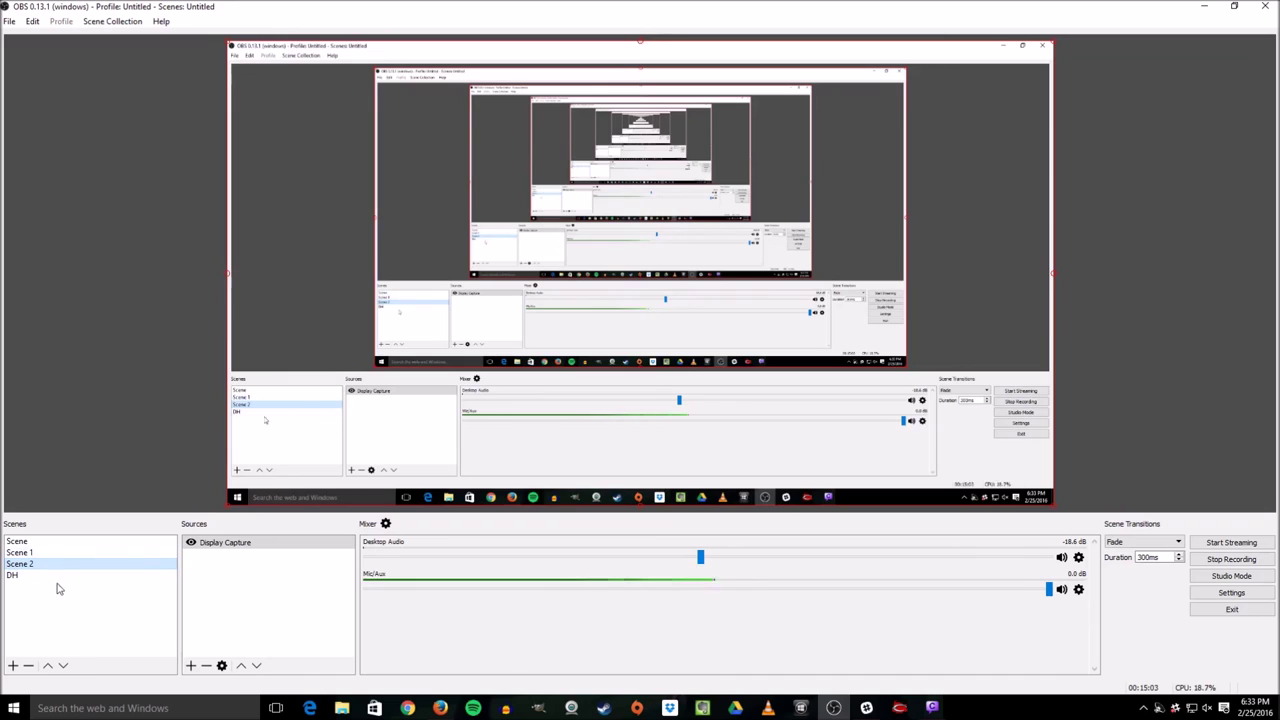
Look at the naming prompt for a new scene and the source types available for Scene 2, adding neither
right_click(60, 608)
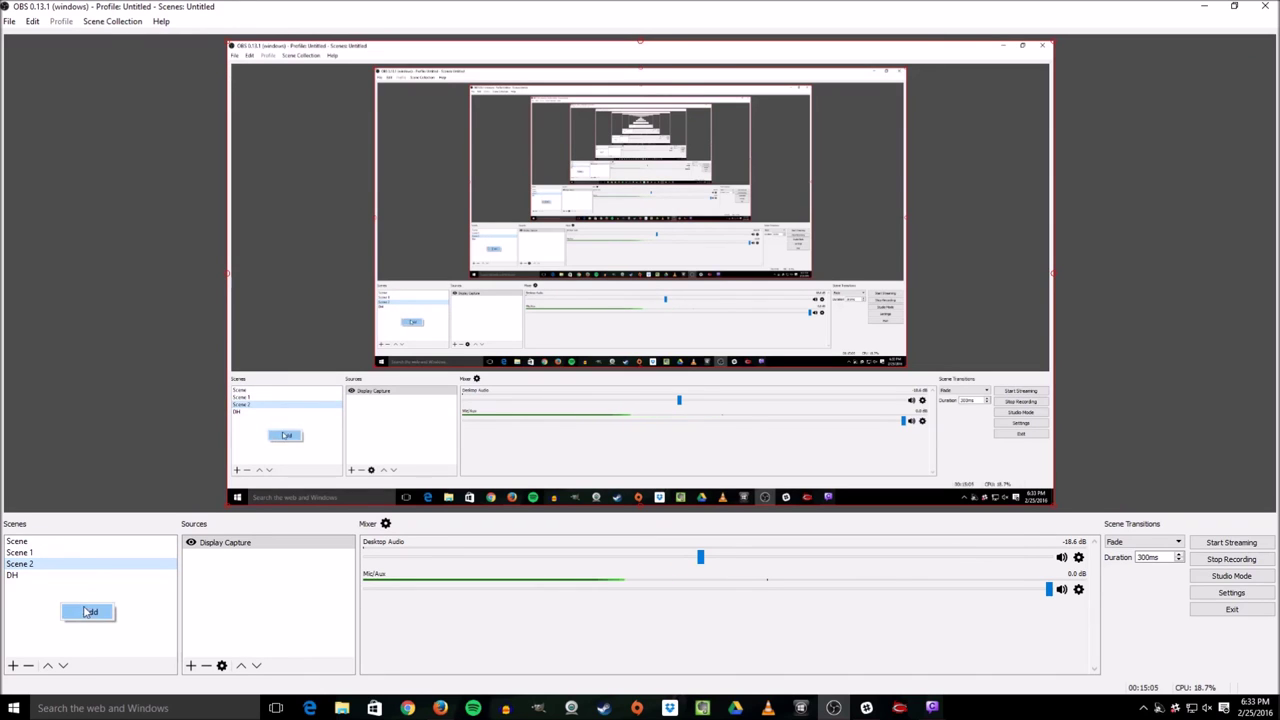
left_click(88, 612)
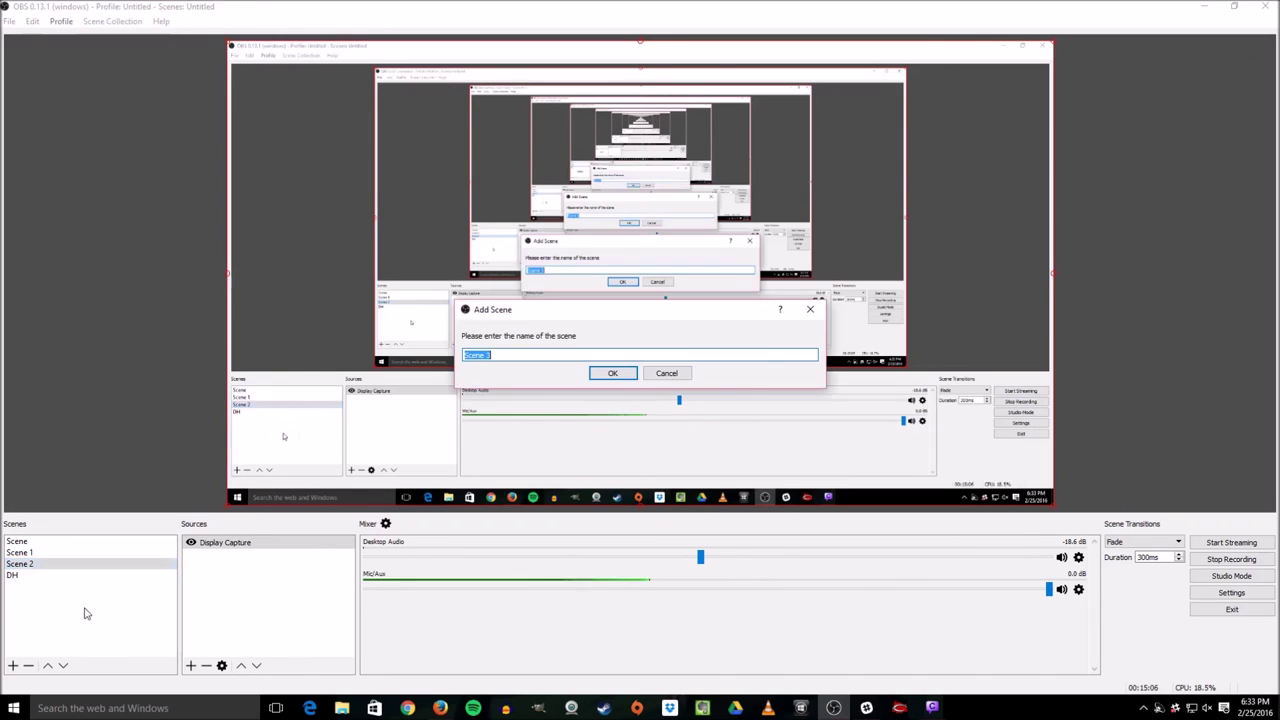
left_click(664, 370)
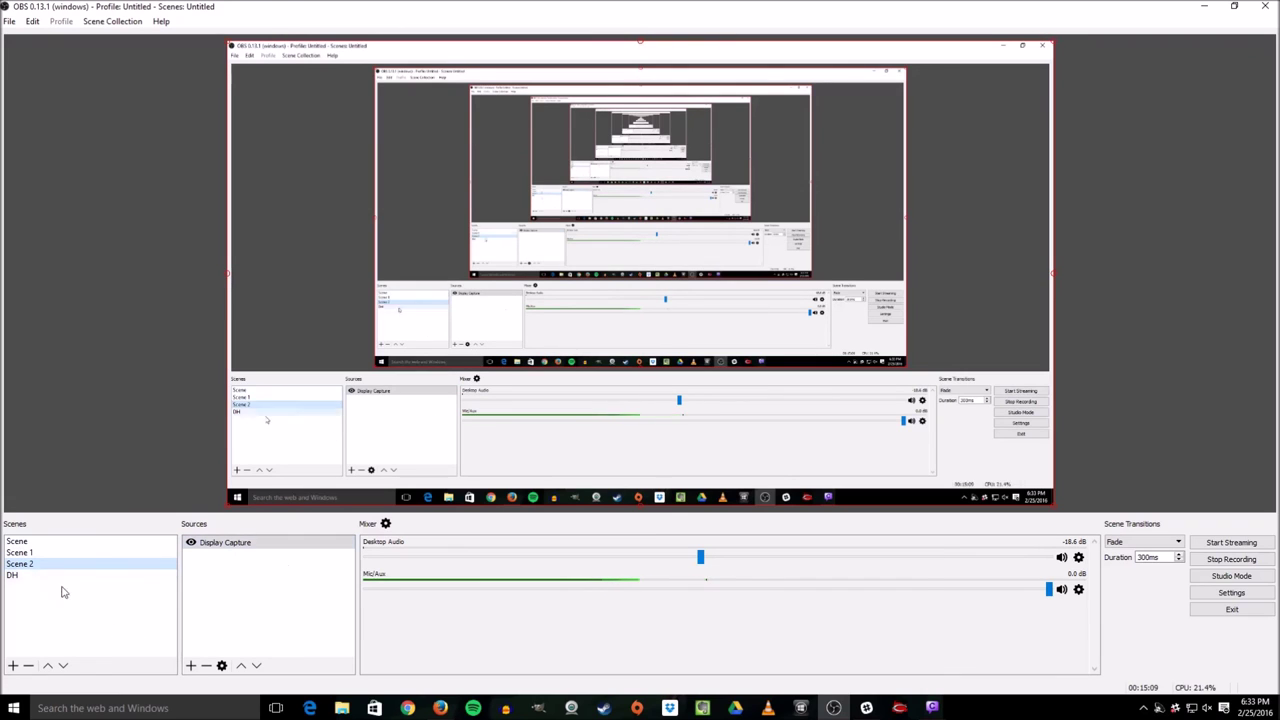
right_click(251, 577)
mouse_move(265, 585)
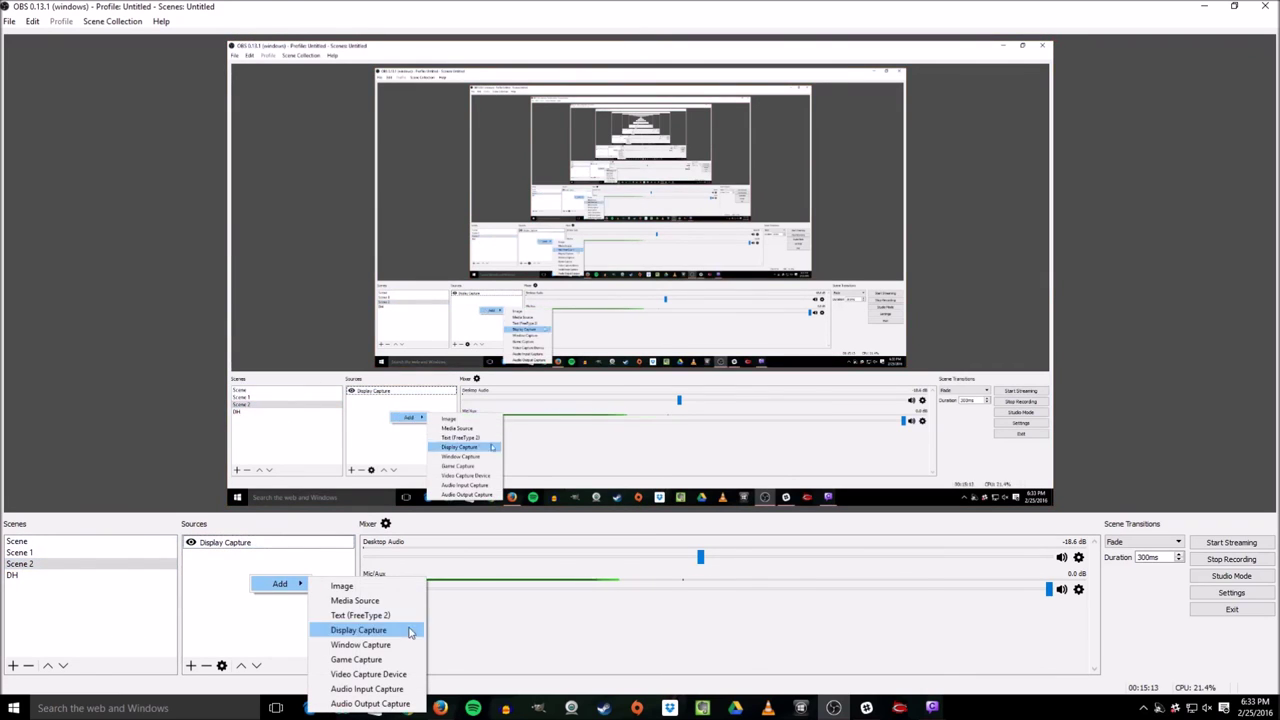
left_click(217, 616)
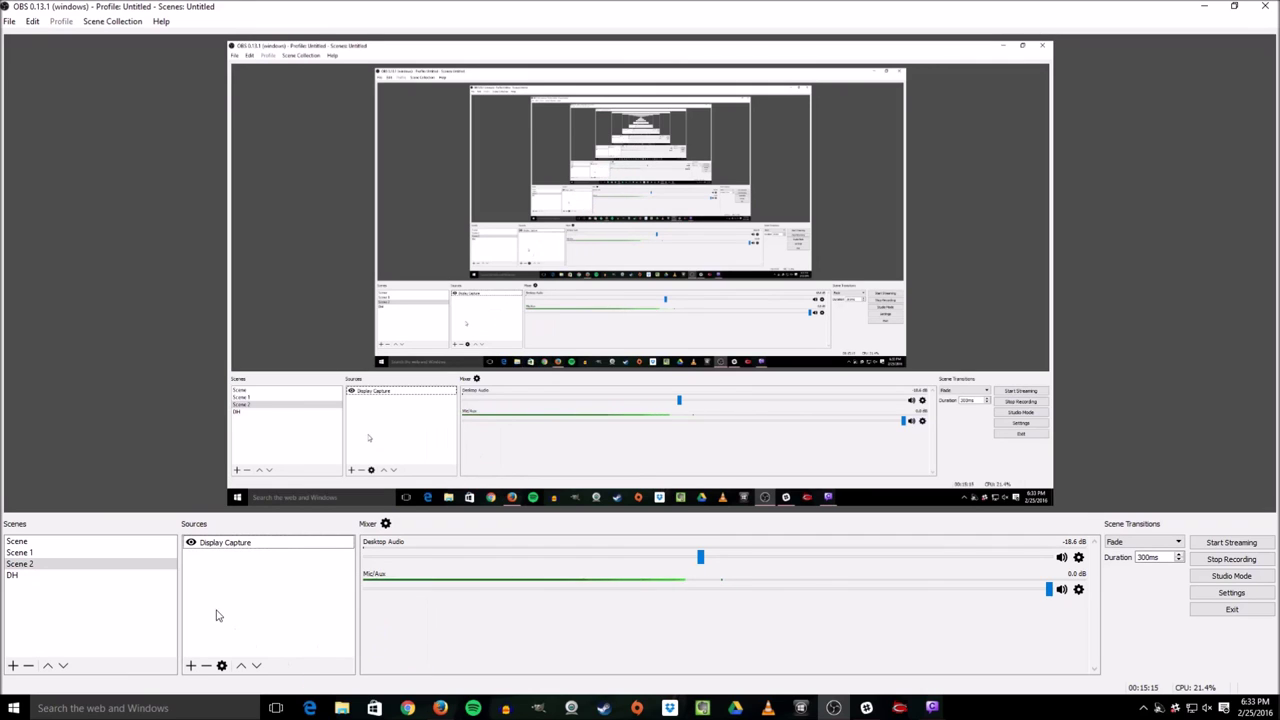
Review the Desktop Audio mixer options and the Mic/Aux device properties, and close them without making changes
left_click(225, 674)
left_click(1079, 558)
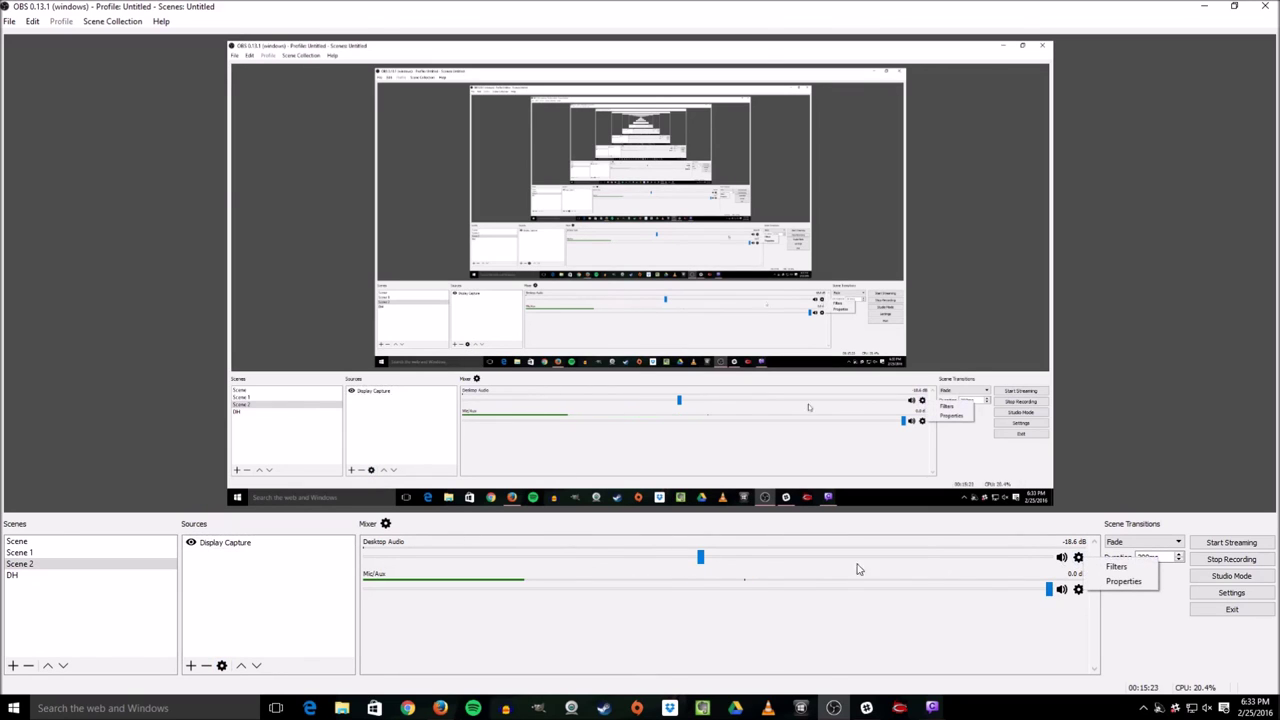
left_click(1078, 589)
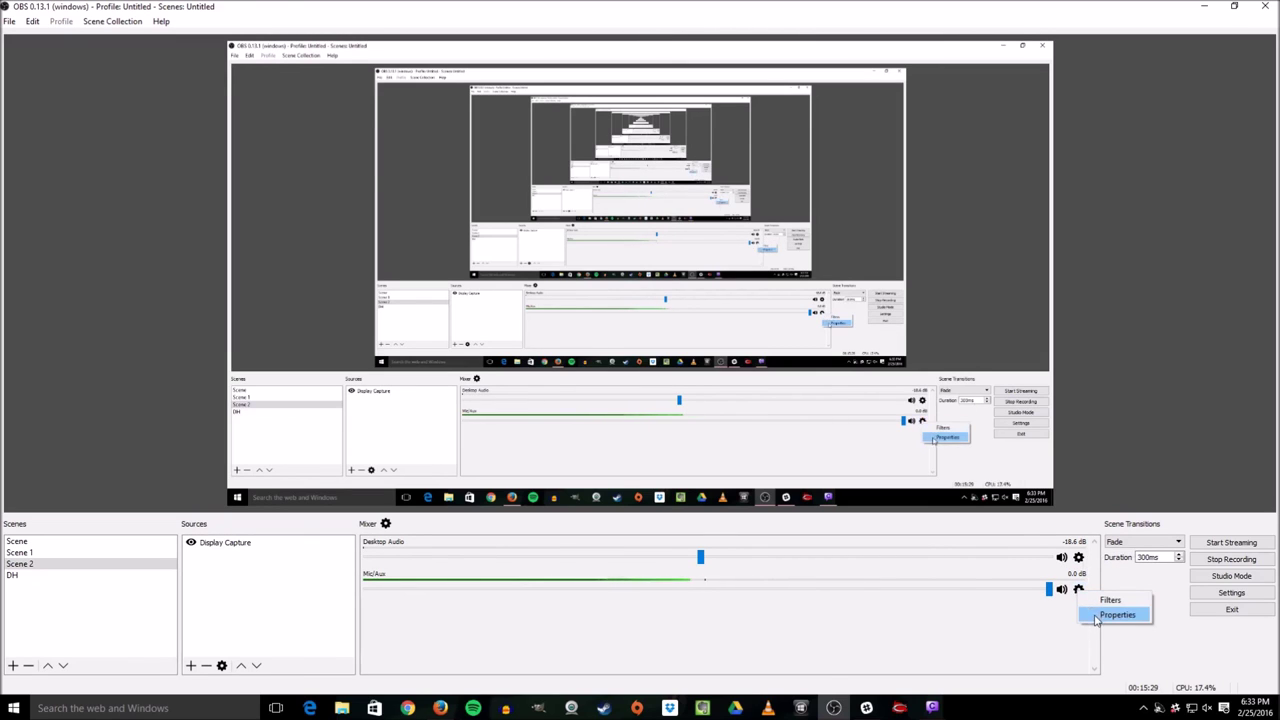
left_click(1116, 615)
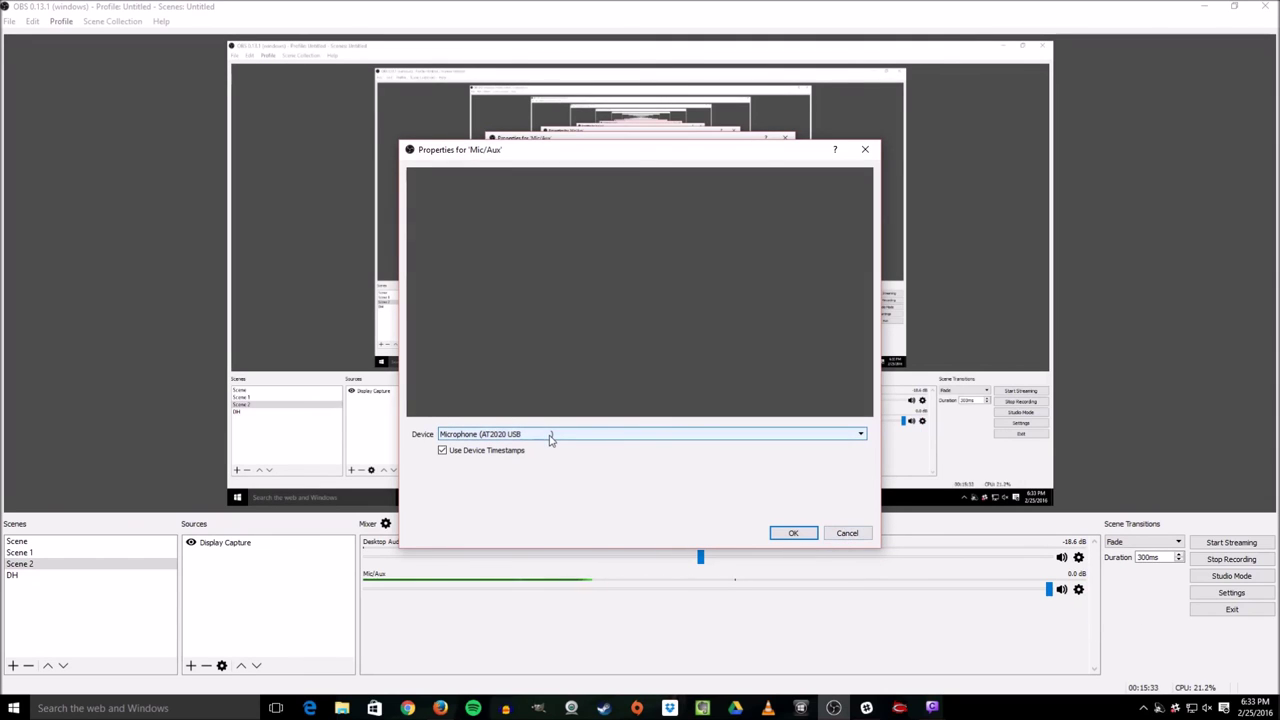
left_click(846, 533)
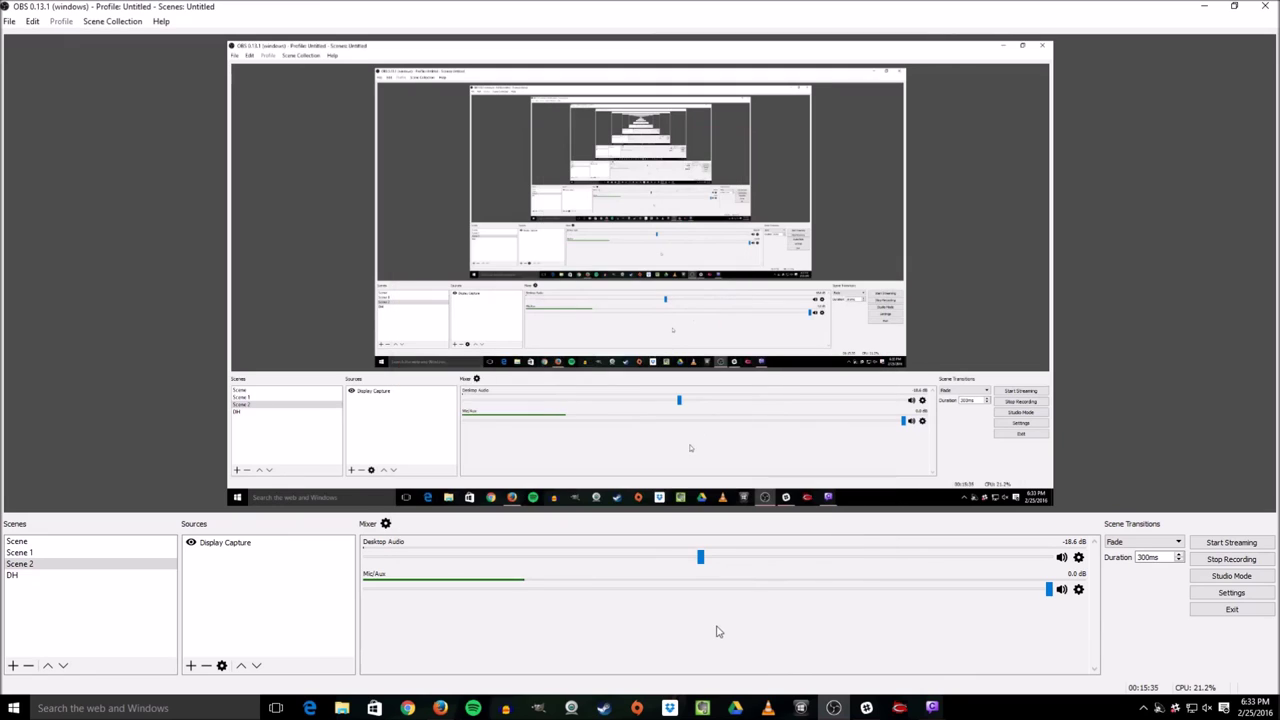